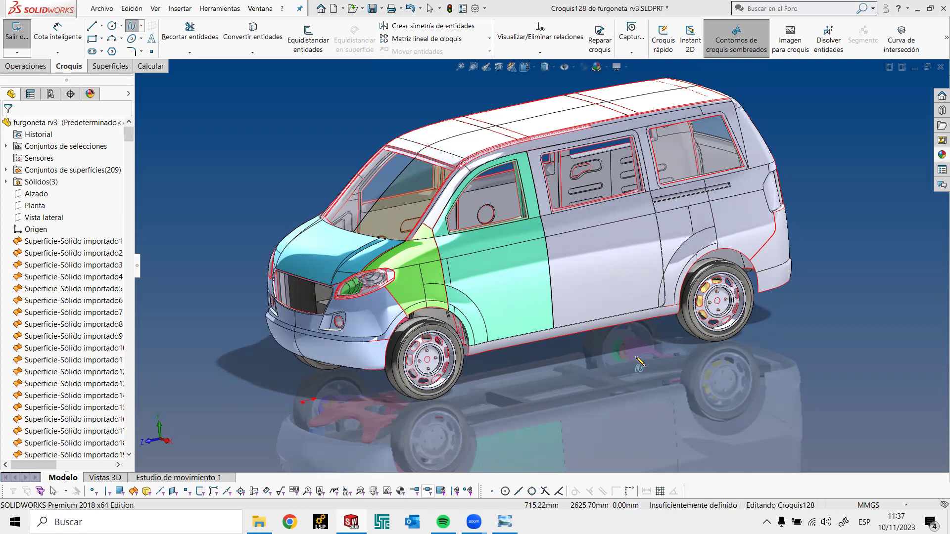
Review the TANQUE DE COMBUSTIBLE.tif reference image, minimize it, and orbit the van to its underside
key("alt+Tab")
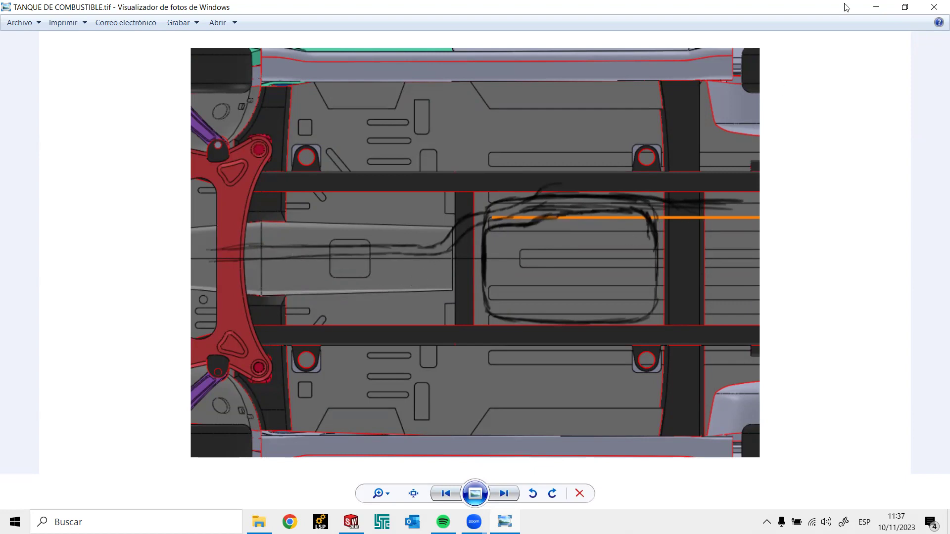
left_click(876, 7)
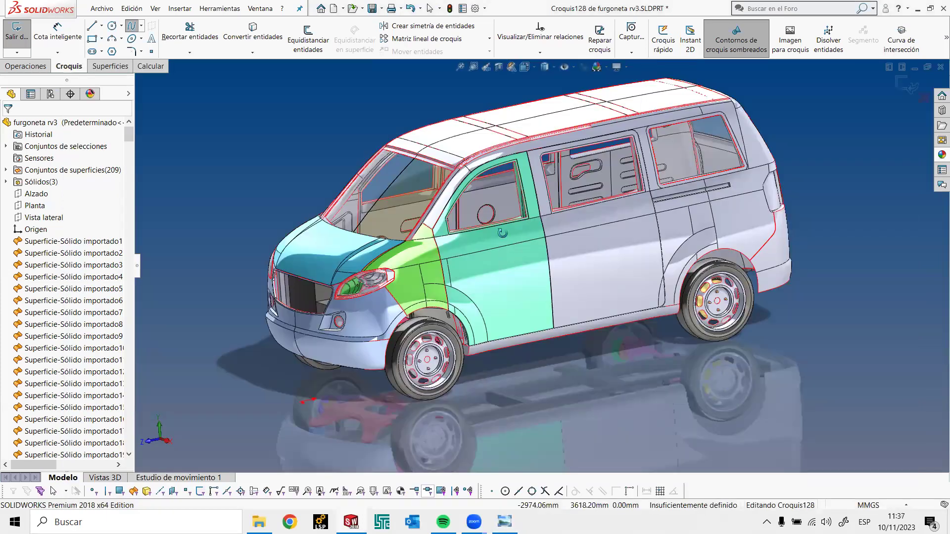
mouse_move(500, 233)
middle_mouse_down()
mouse_move(495, 133)
mouse_move(390, 148)
middle_mouse_up()
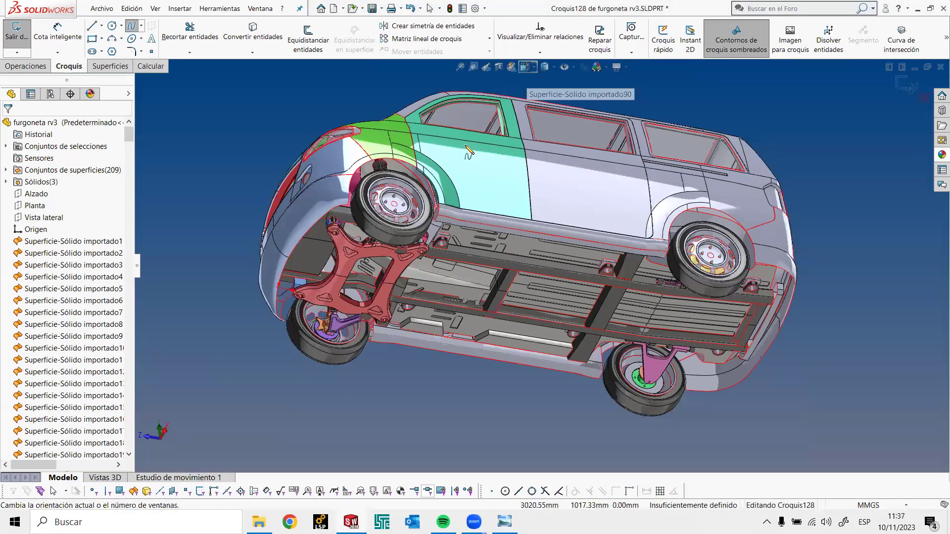
View the van from directly below, zoomed onto the floor between the frame rails, with Spline active
key("ctrl+5")
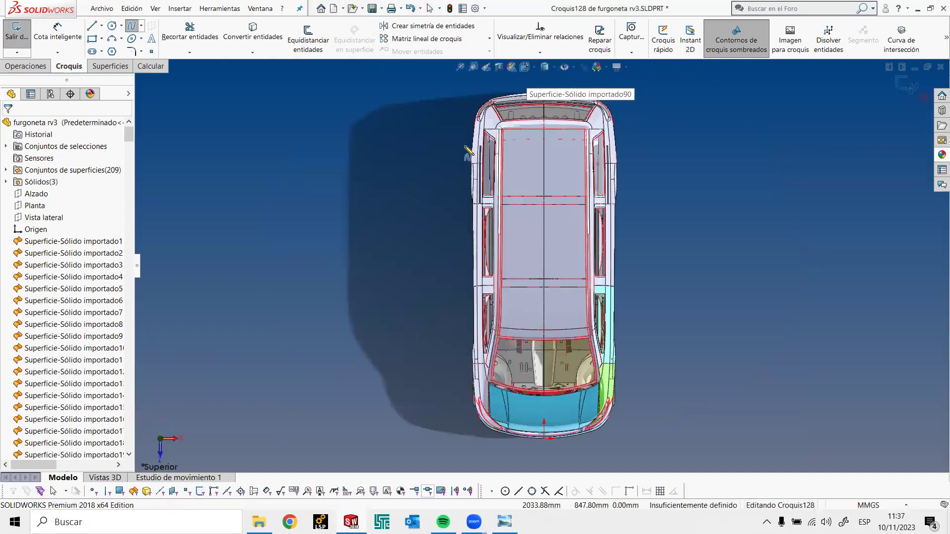
key("ctrl+6")
scroll(485, 198, "down", 3)
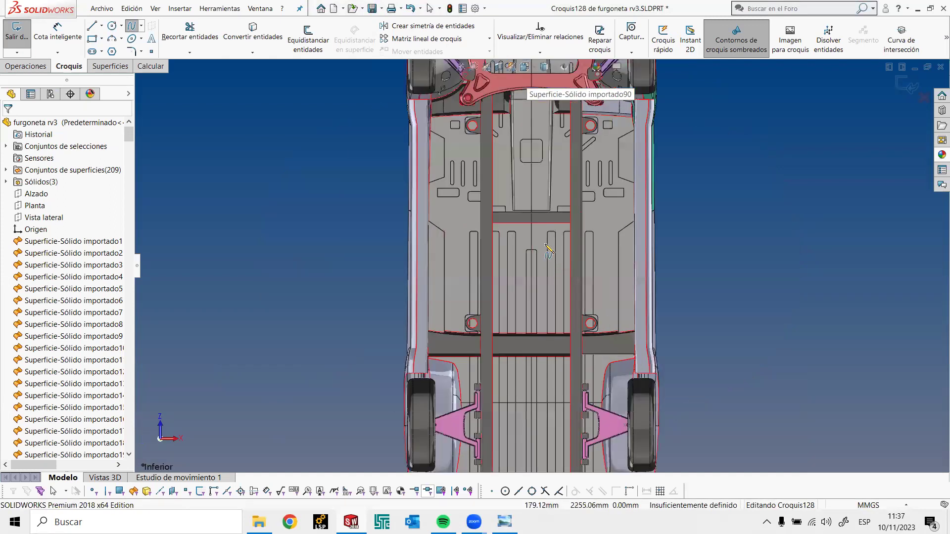
scroll(487, 203, "down", 2)
scroll(486, 203, "up", 1)
scroll(441, 233, "up", 1)
left_click(133, 33)
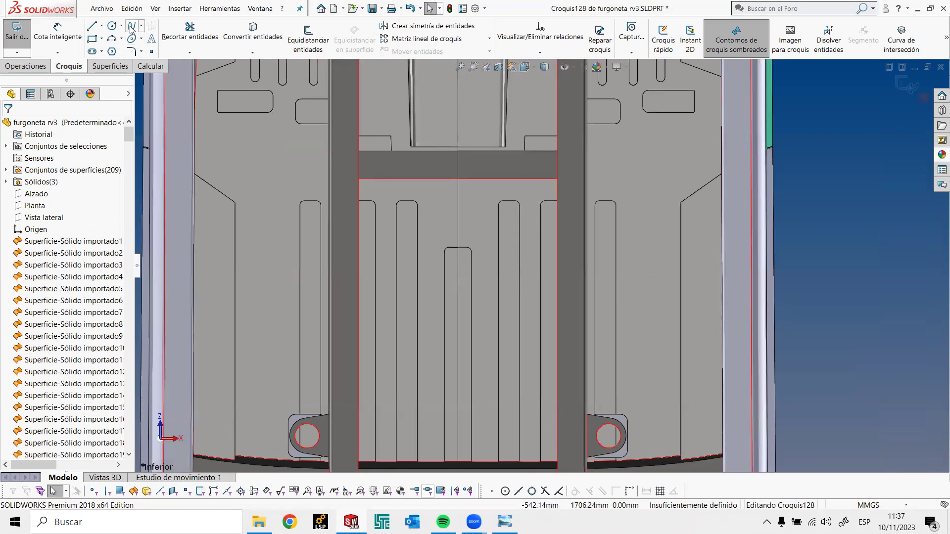
Start the tank spline along the top edge and down the left side of the floor
left_click(515, 188)
left_click(435, 190)
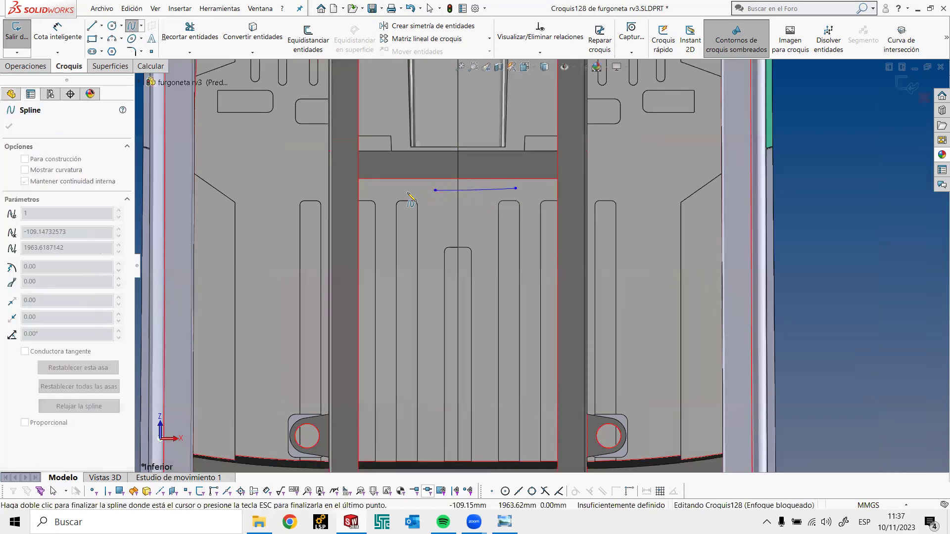
left_click(370, 208)
left_click(365, 262)
left_click(369, 339)
scroll(376, 317, "down", 2)
scroll(381, 296, "down", 4)
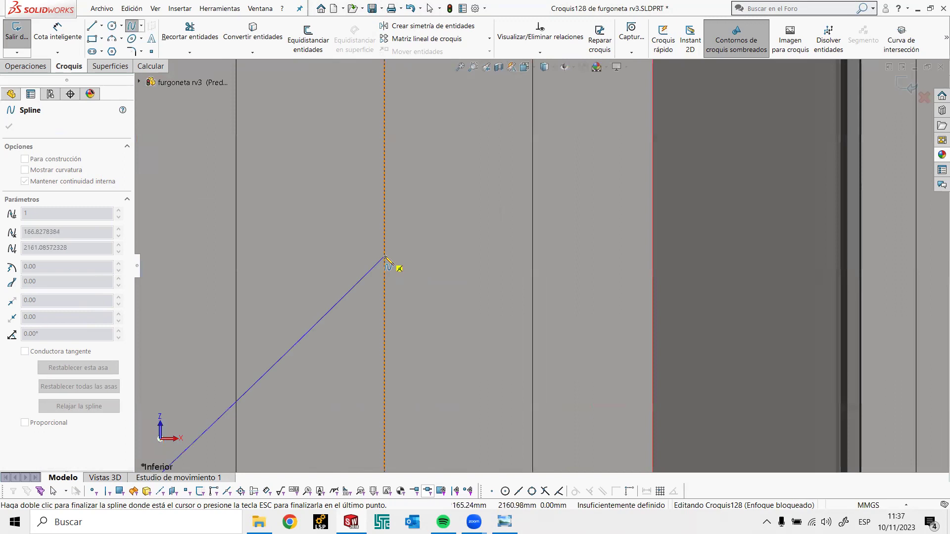
scroll(366, 260, "up", 2)
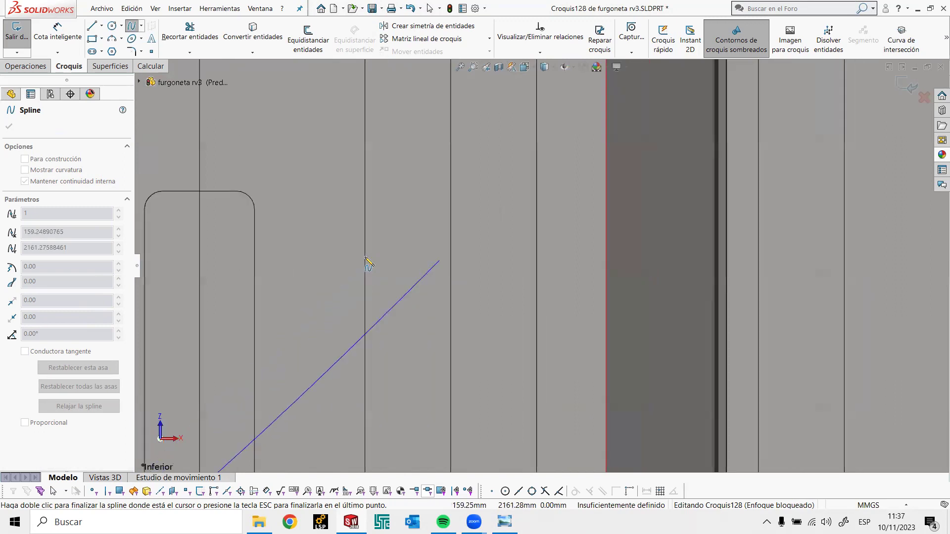
scroll(391, 287, "up", 3)
middle_click_drag(402, 265, 482, 96, "ctrl")
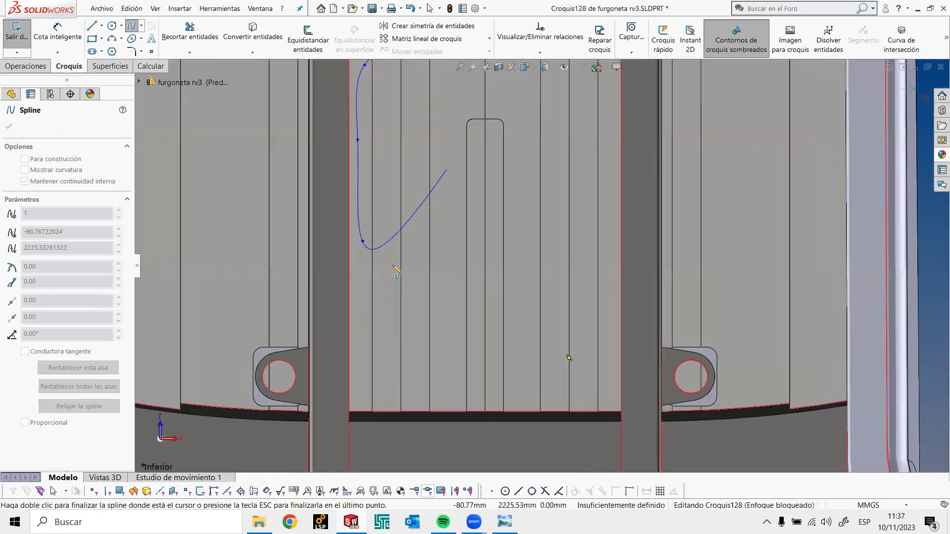
Continue the spline along the bottom and right side, closing it on its start point
left_click(363, 311)
left_click(364, 371)
left_click(445, 402)
left_click(513, 404)
left_click(592, 401)
left_click(592, 322)
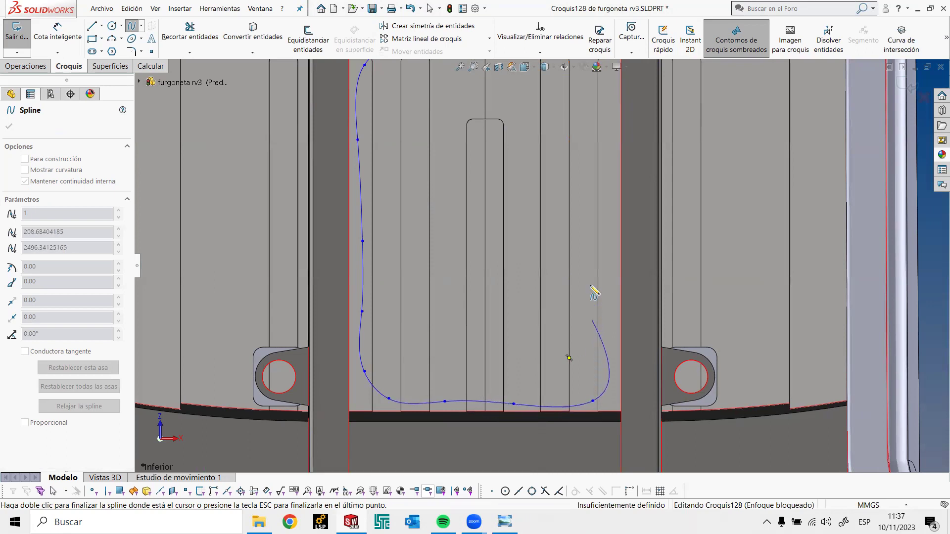
scroll(574, 336, "up", 3)
left_click(572, 293)
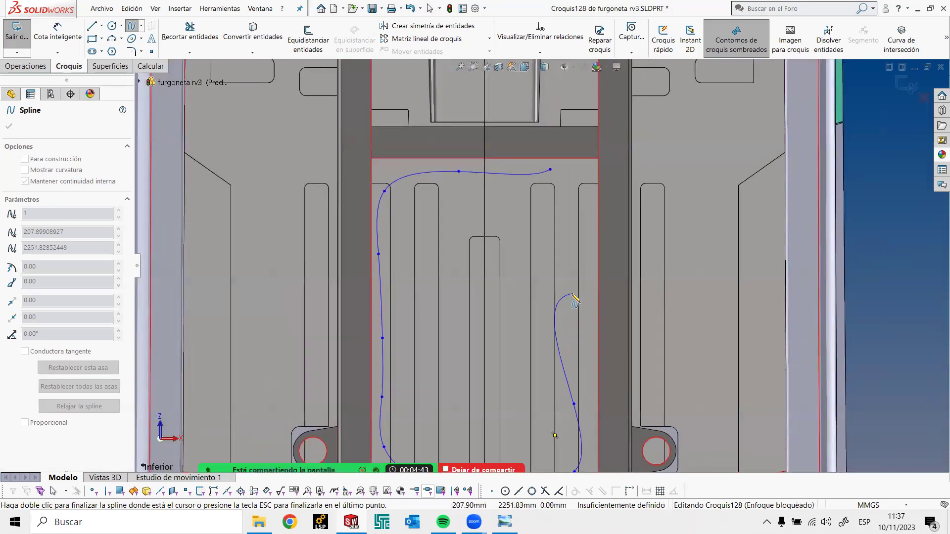
left_click(569, 213)
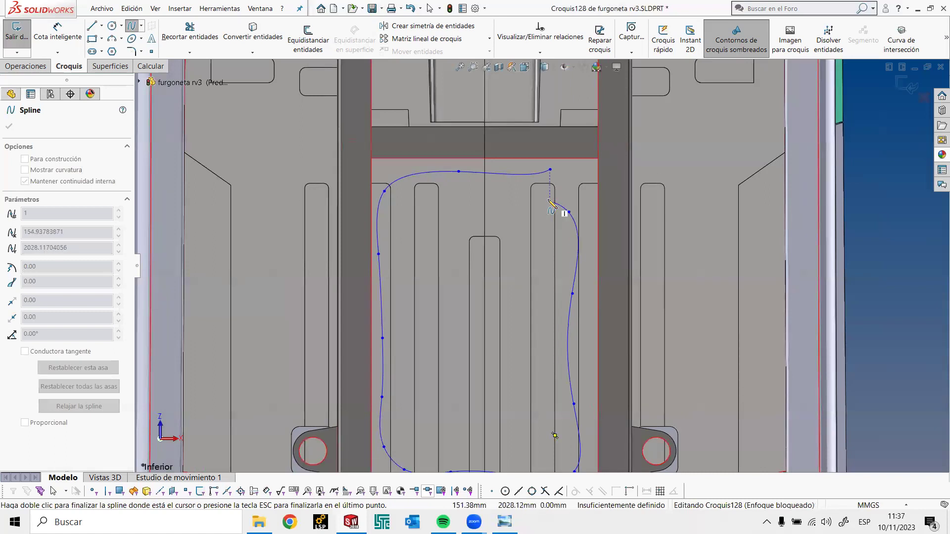
left_click(547, 196)
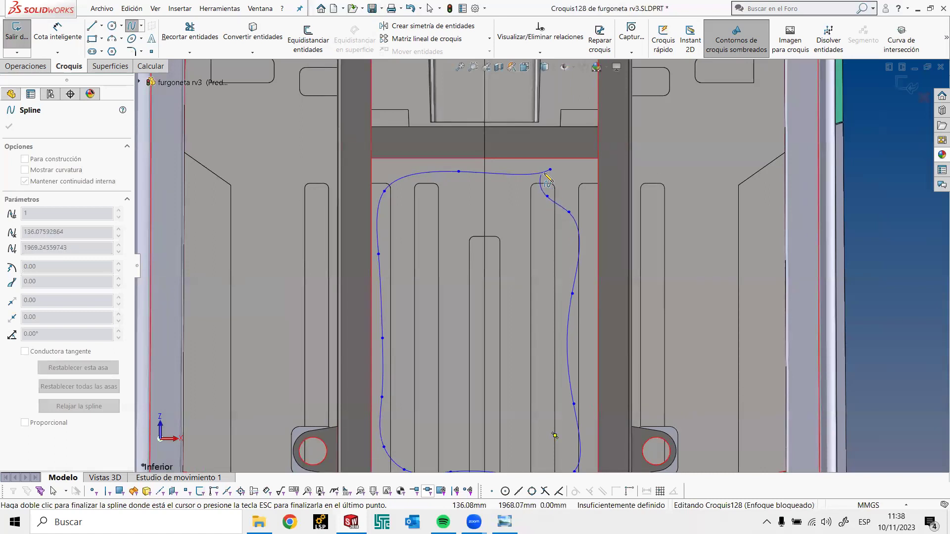
left_click(549, 170)
scroll(553, 198, "down", 3)
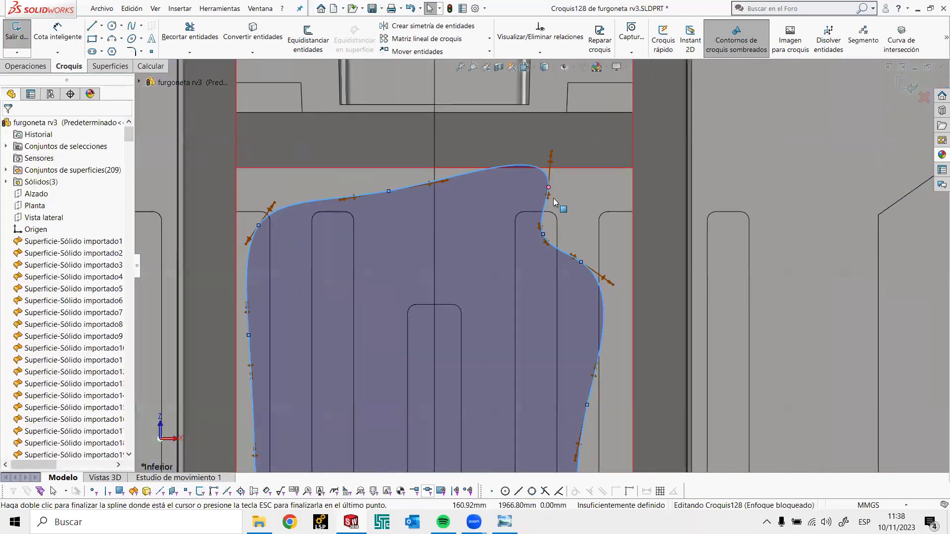
Smooth the spline's top-right kink and even out its top edge
mouse_move(548, 187)
left_mouse_down()
mouse_move(531, 195)
mouse_move(529, 221)
left_mouse_up()
scroll(530, 193, "up", 2)
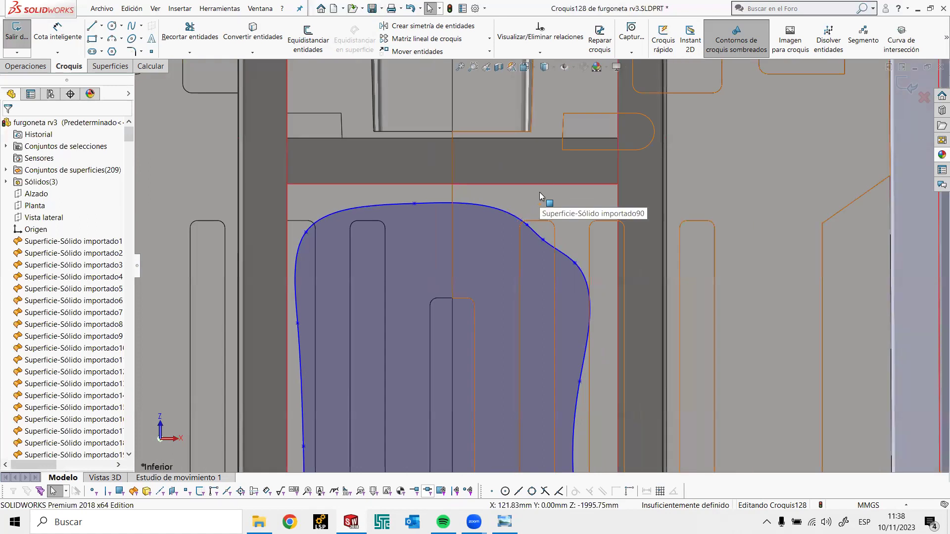
scroll(458, 230, "down", 2)
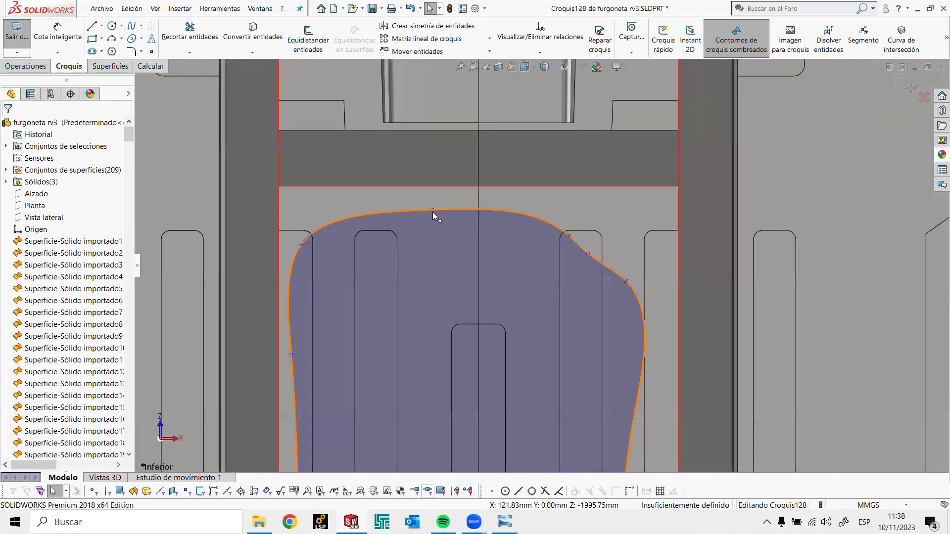
left_click_drag(446, 211, 458, 210)
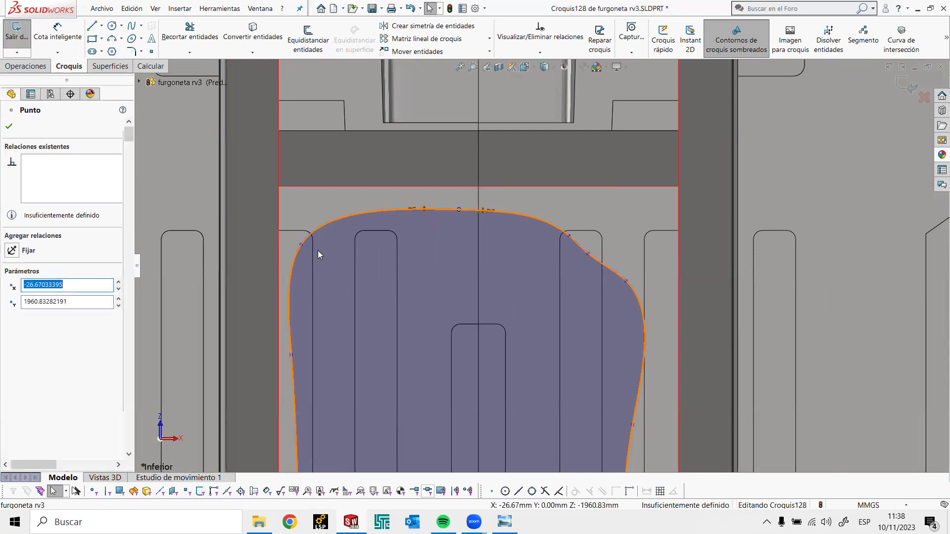
key("Escape")
Round the outline's top-left corner and straighten its left side
left_click_drag(302, 244, 320, 230)
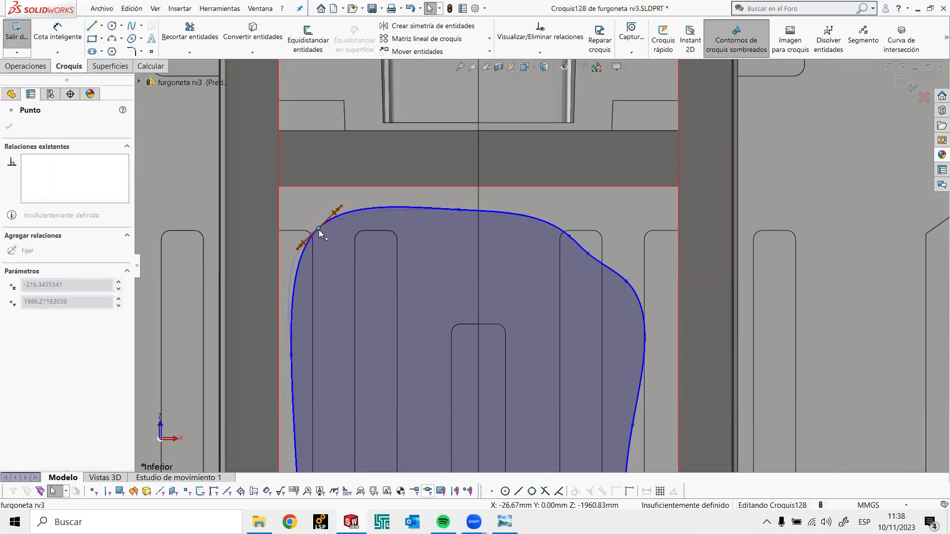
scroll(327, 346, "up", 2)
scroll(386, 327, "down", 1)
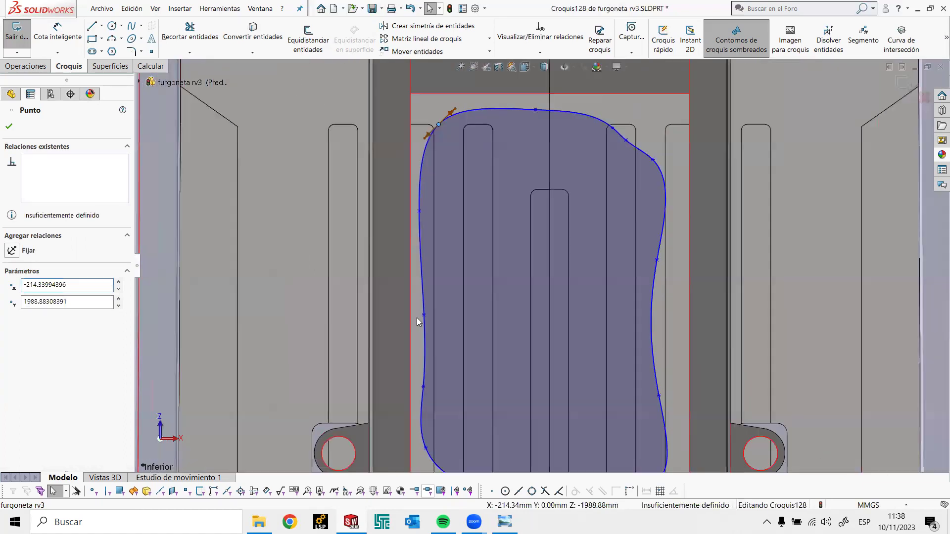
scroll(436, 316, "down", 1)
left_click_drag(435, 312, 426, 317)
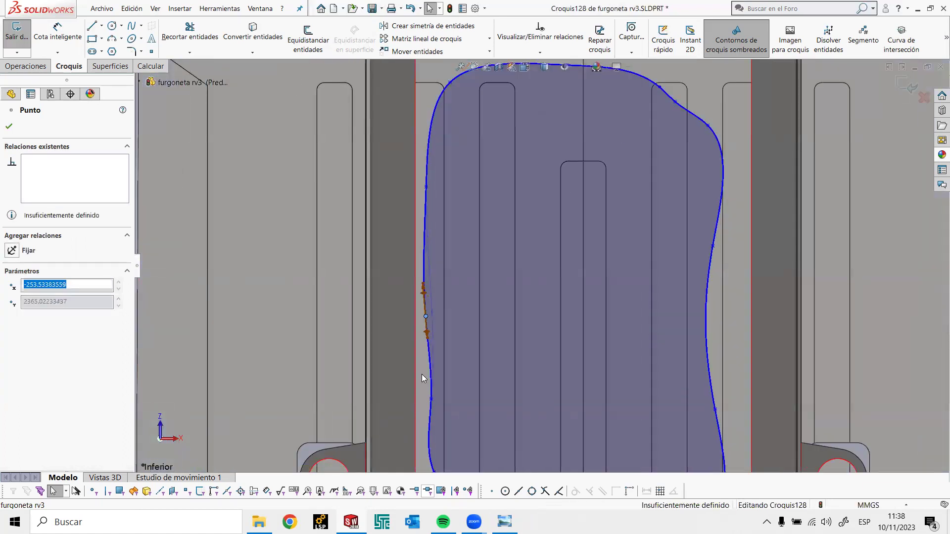
left_click_drag(428, 400, 426, 412)
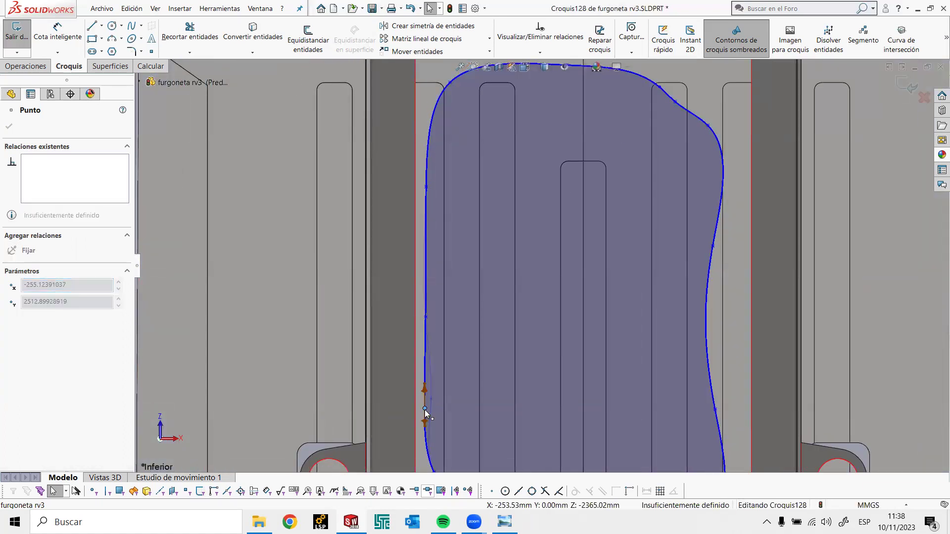
left_click(452, 321)
scroll(521, 331, "up", 2)
scroll(512, 303, "up", 1)
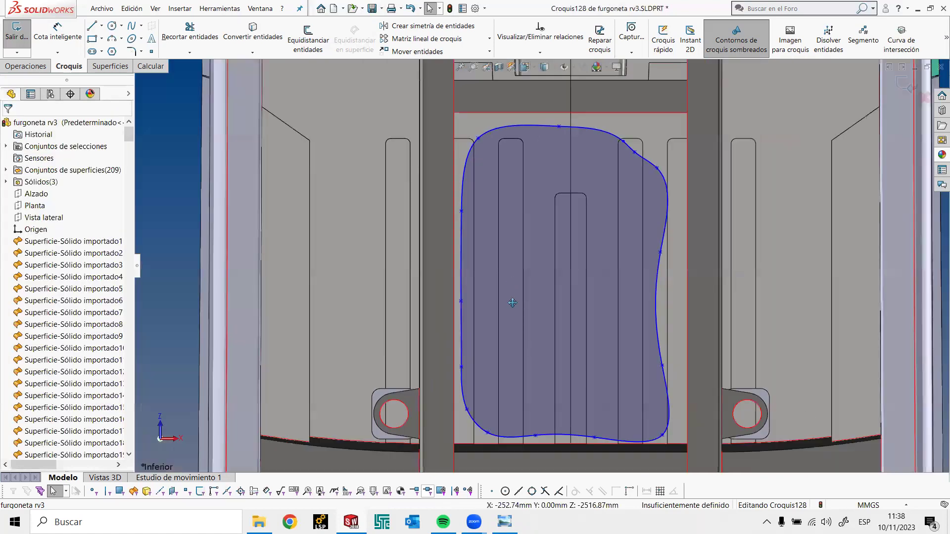
scroll(530, 379, "down", 3)
scroll(691, 354, "down", 2)
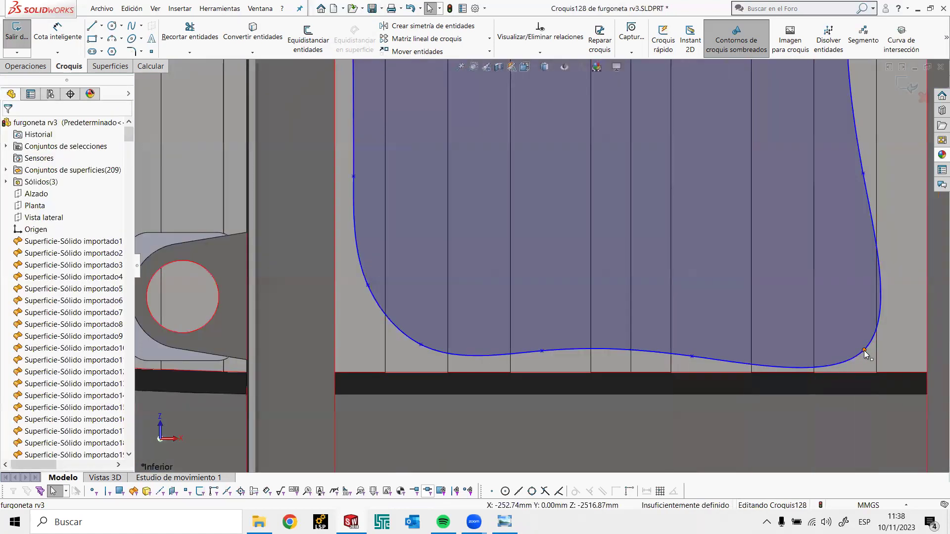
Round the lower-right corner and flatten the bottom edge of the tank spline
left_click(852, 340)
left_click_drag(851, 336, 850, 320)
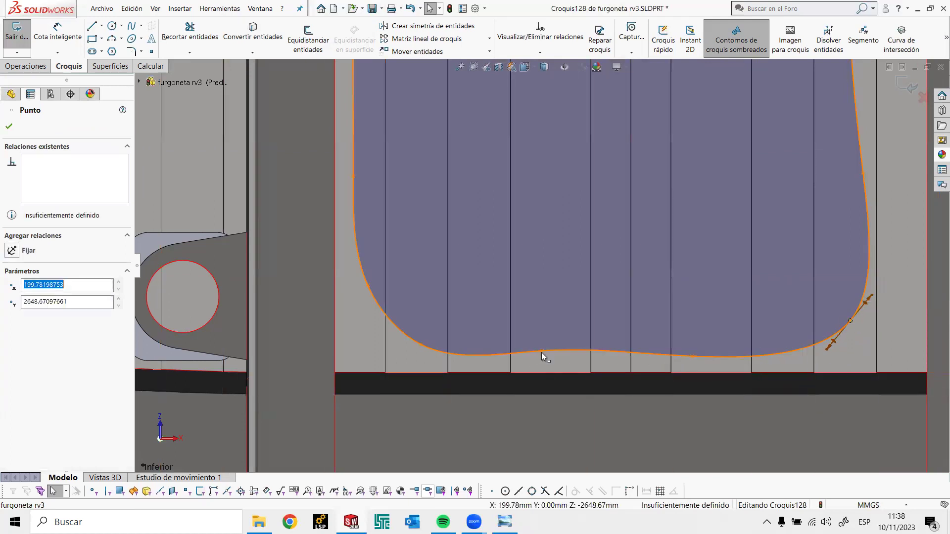
left_click(554, 354)
left_click_drag(549, 357, 542, 359)
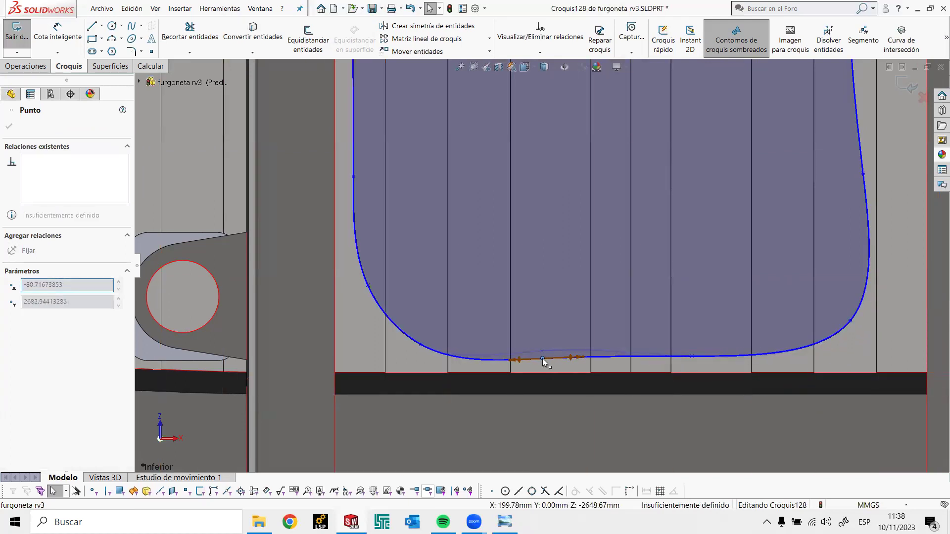
left_click(692, 356)
left_click_drag(717, 357, 720, 353)
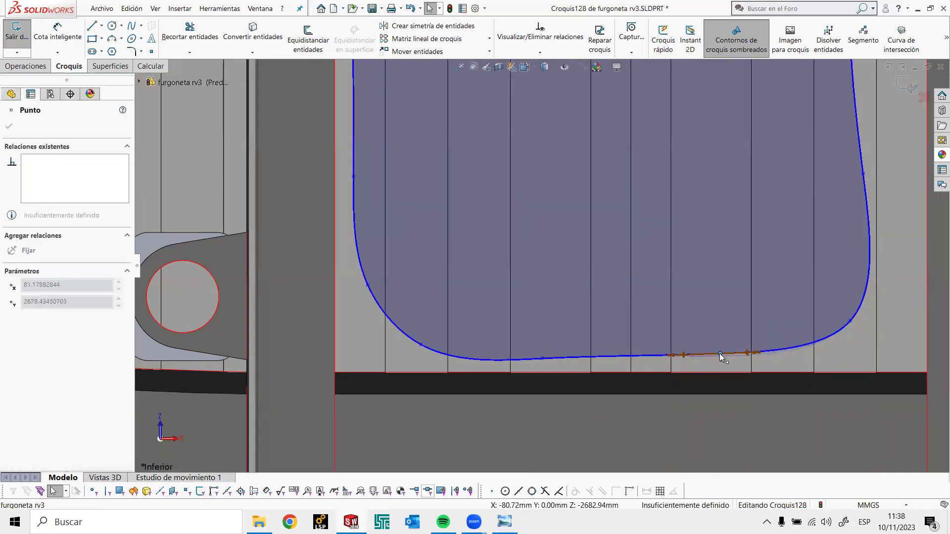
left_click_drag(542, 359, 505, 357)
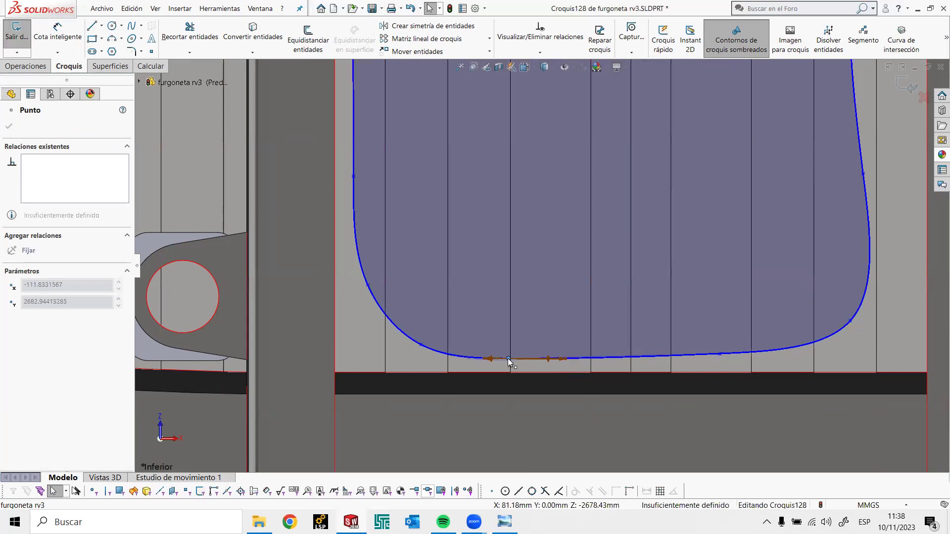
key("Escape")
scroll(496, 267, "up", 2)
Pull the spline's lower-left corner point up and left to reshape that corner
scroll(503, 277, "up", 2)
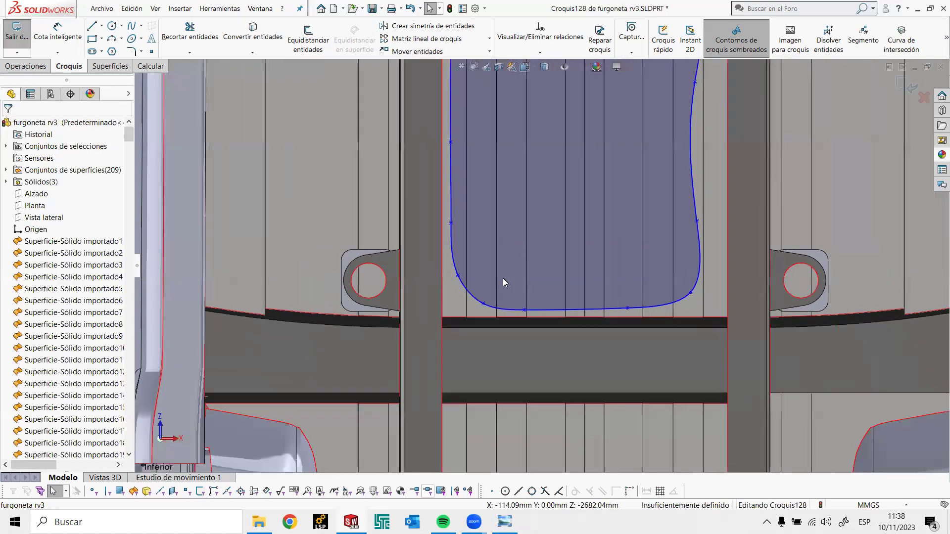
left_click_drag(483, 304, 459, 284)
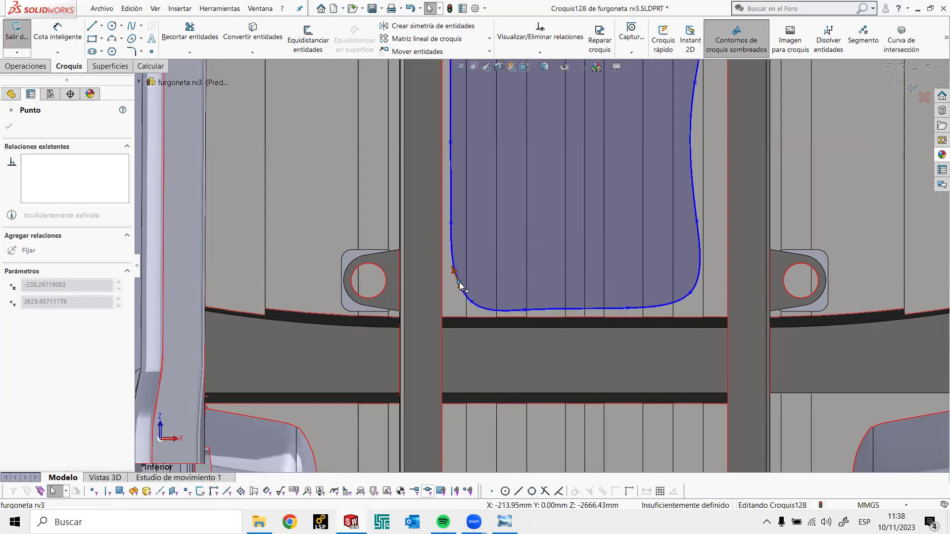
left_click(514, 310)
scroll(515, 310, "down", 2)
scroll(515, 308, "down", 2)
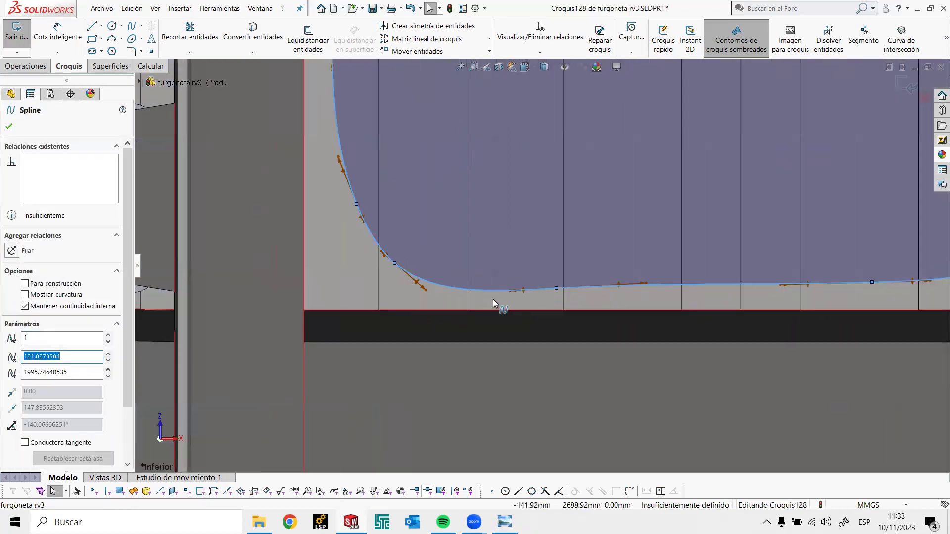
left_click_drag(418, 283, 424, 280)
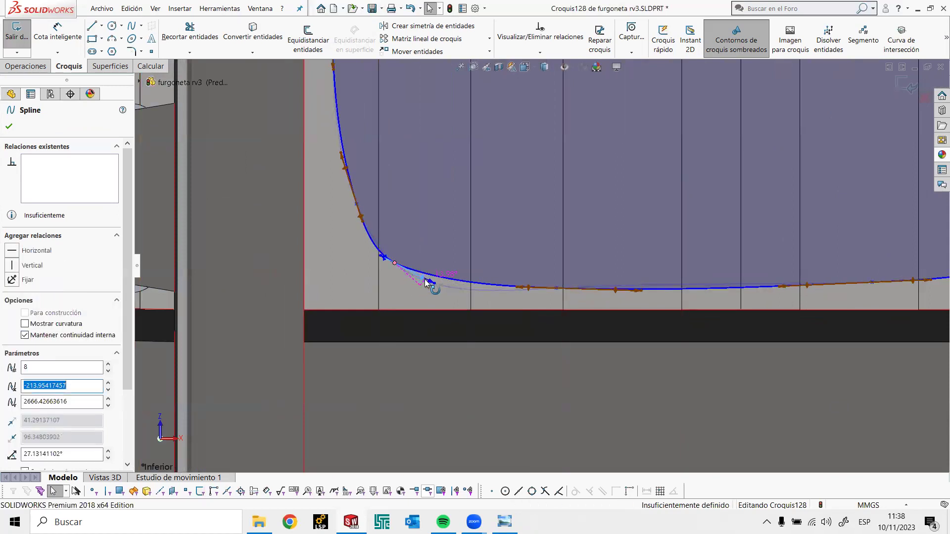
left_click(498, 167)
Reshape the upper-right corner by moving a point and adjusting its tangent
scroll(497, 167, "up", 3)
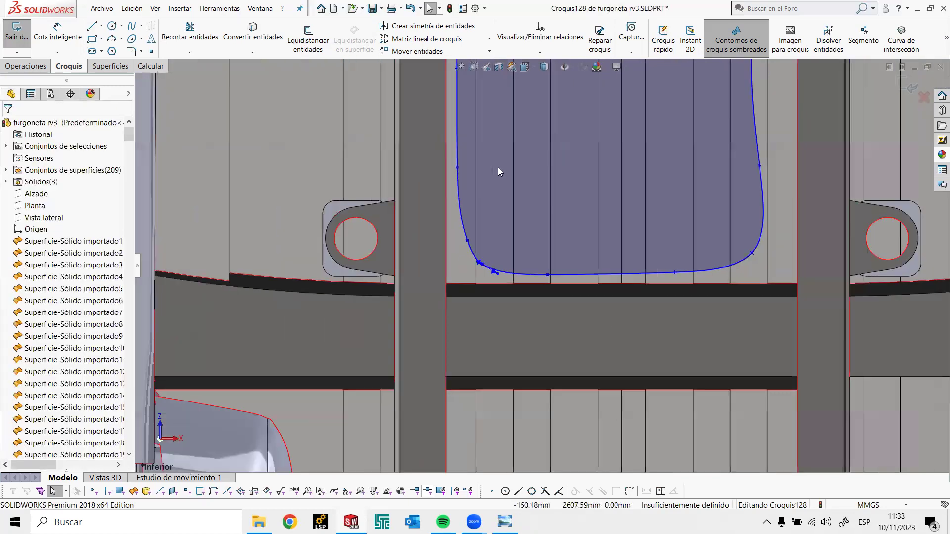
scroll(654, 116, "up", 1)
scroll(617, 227, "down", 1)
left_click_drag(617, 214, 615, 251)
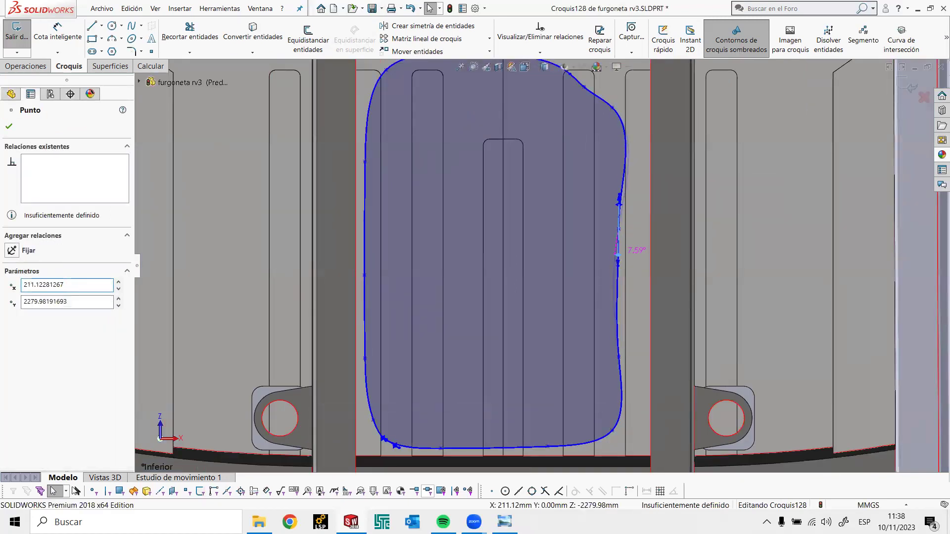
key("Escape")
left_click(625, 128)
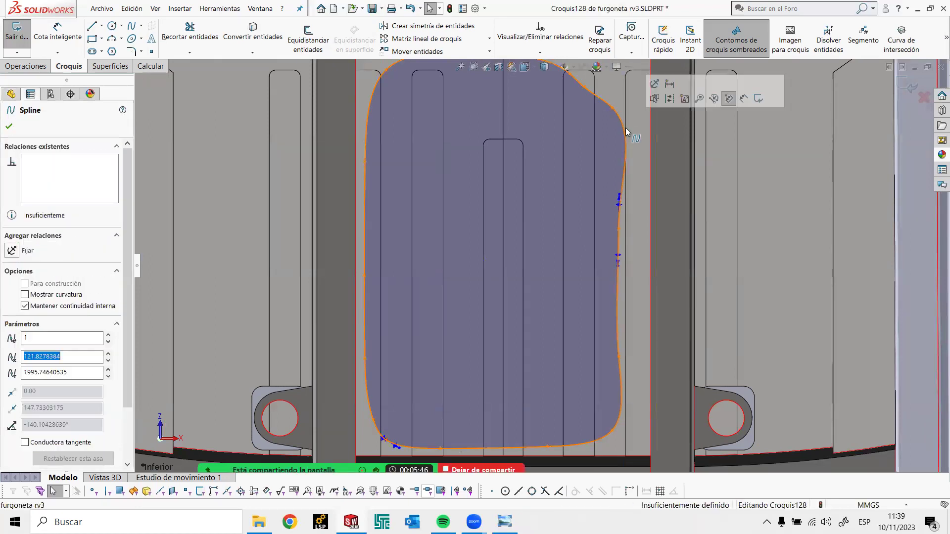
scroll(616, 139, "down", 5)
left_click_drag(595, 174, 591, 172)
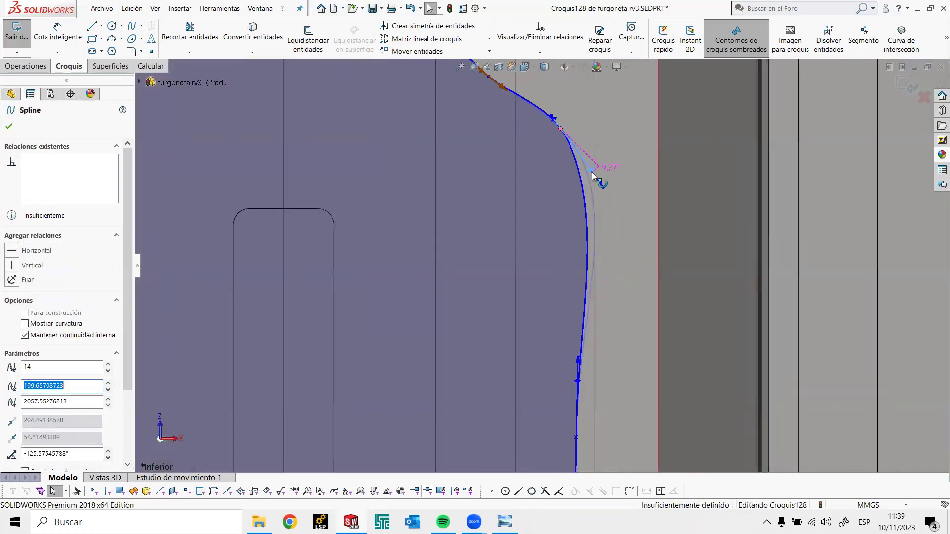
key("Escape")
Recentre the outline and nudge a lower right-side point to straighten that side
scroll(520, 164, "up", 1)
scroll(520, 162, "up", 1)
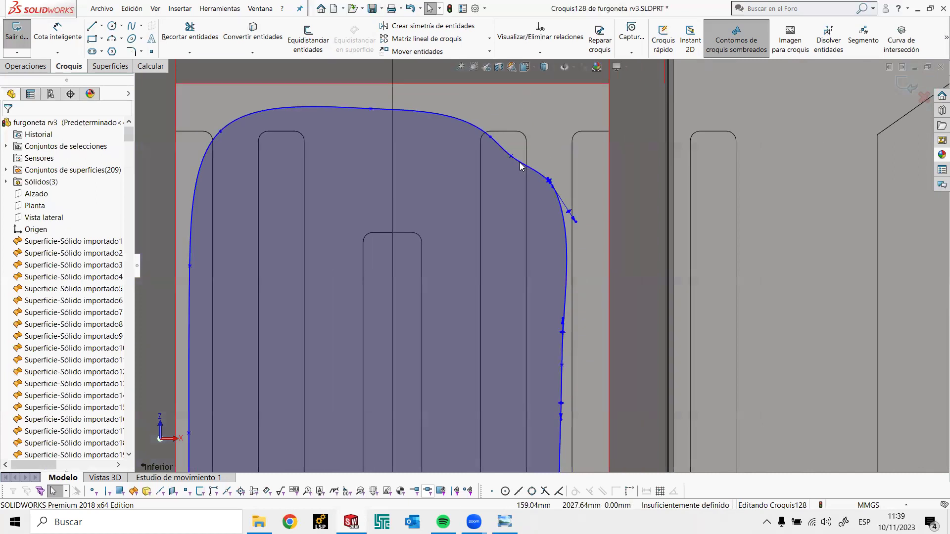
scroll(516, 181, "up", 1)
scroll(517, 205, "up", 1)
middle_click_drag(513, 241, 516, 187, "ctrl")
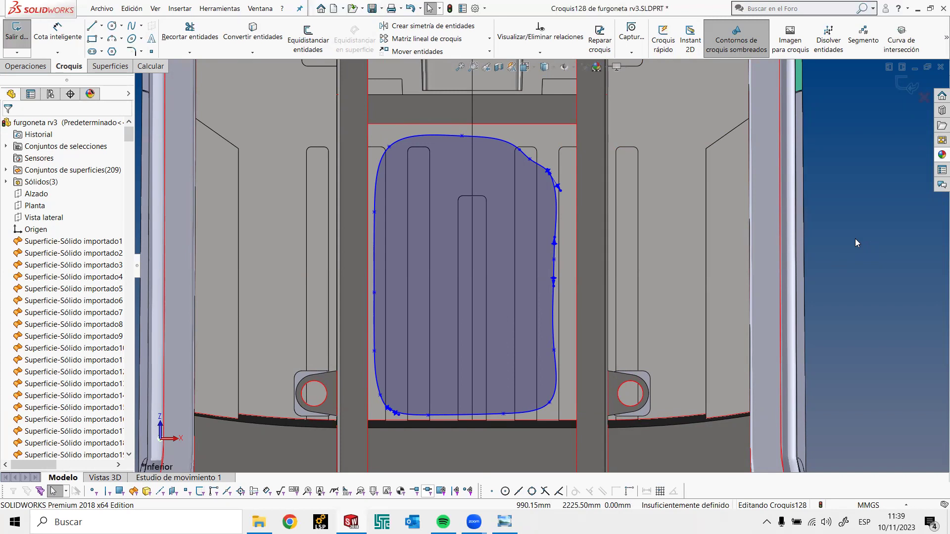
scroll(550, 342, "down", 3)
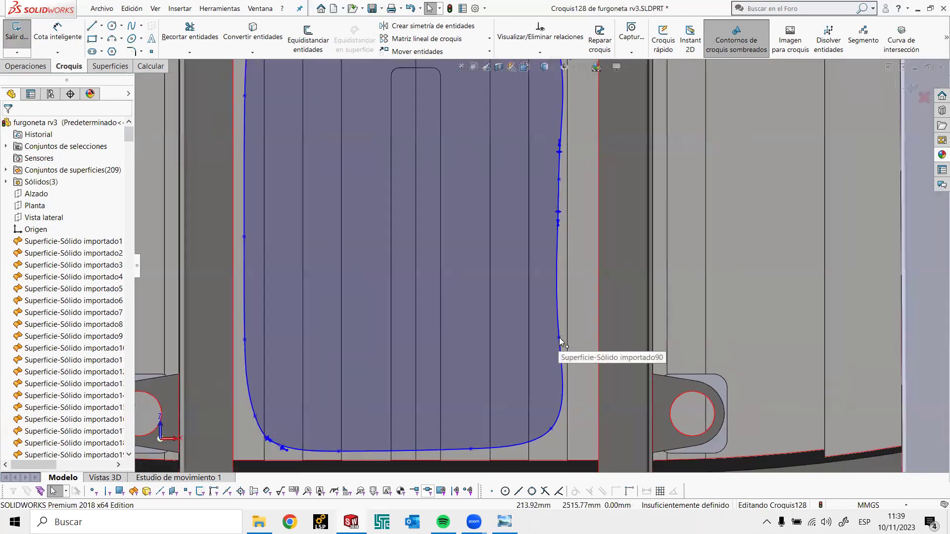
left_click_drag(558, 336, 561, 307)
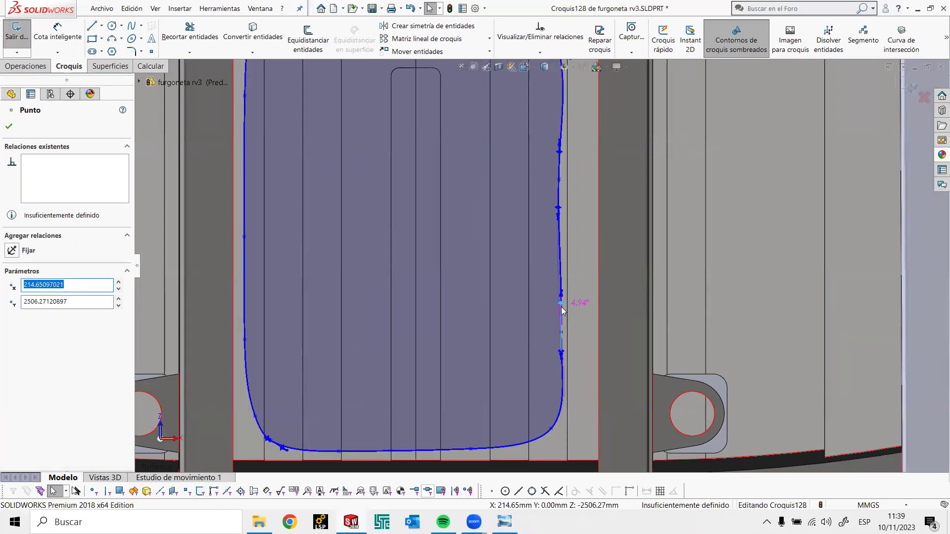
scroll(560, 326, "up", 3)
scroll(563, 282, "up", 3)
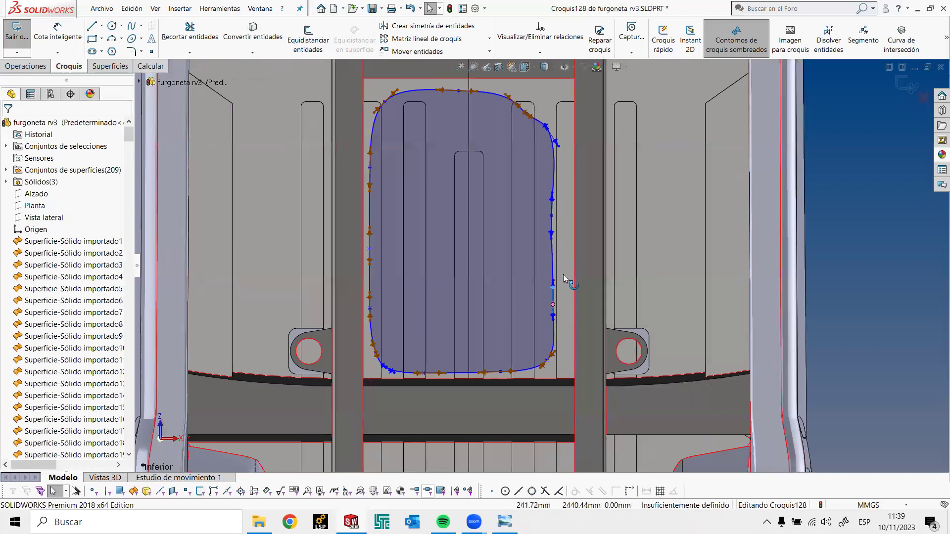
Exit Croquis128 and zoom out to a low side view of the whole van
left_click(907, 85)
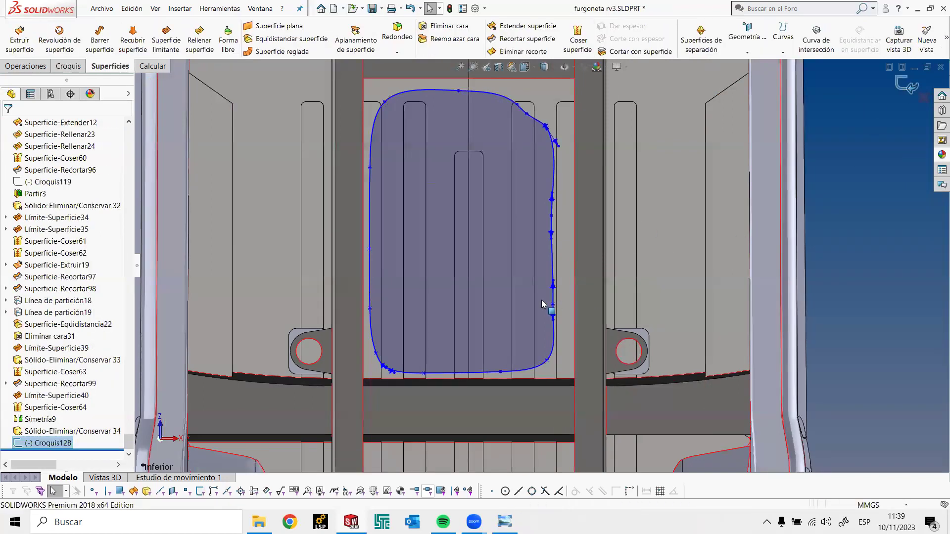
scroll(540, 299, "up", 2)
middle_click_drag(462, 184, 486, 332, "shift")
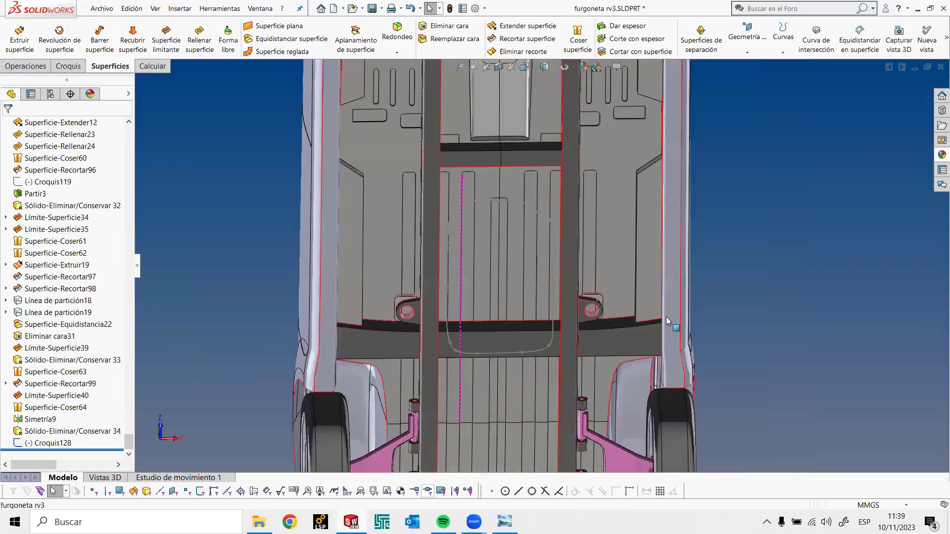
middle_click_drag(666, 320, 2, 375)
left_click_drag(128, 449, 102, 172)
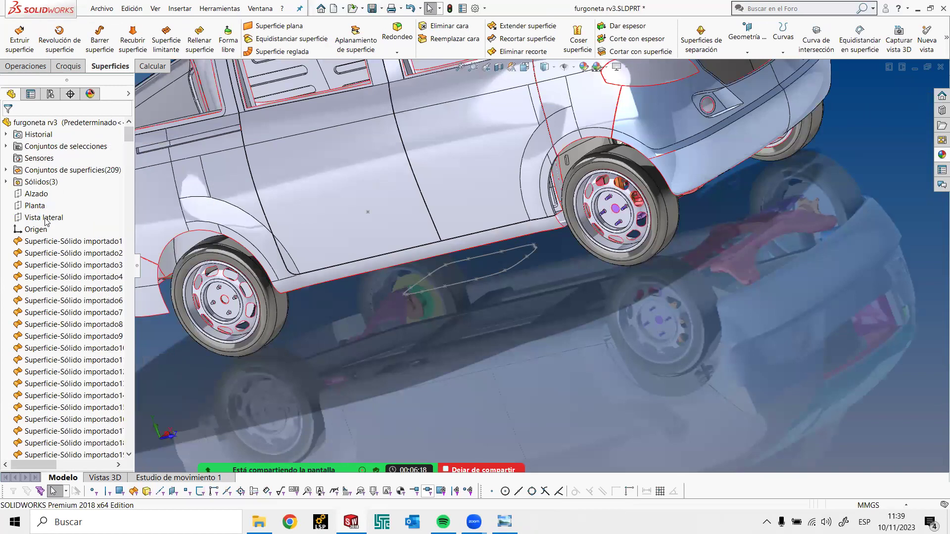
Start a sketch on the Vista lateral plane, viewed normal-to with hidden lines visible
right_click(48, 222)
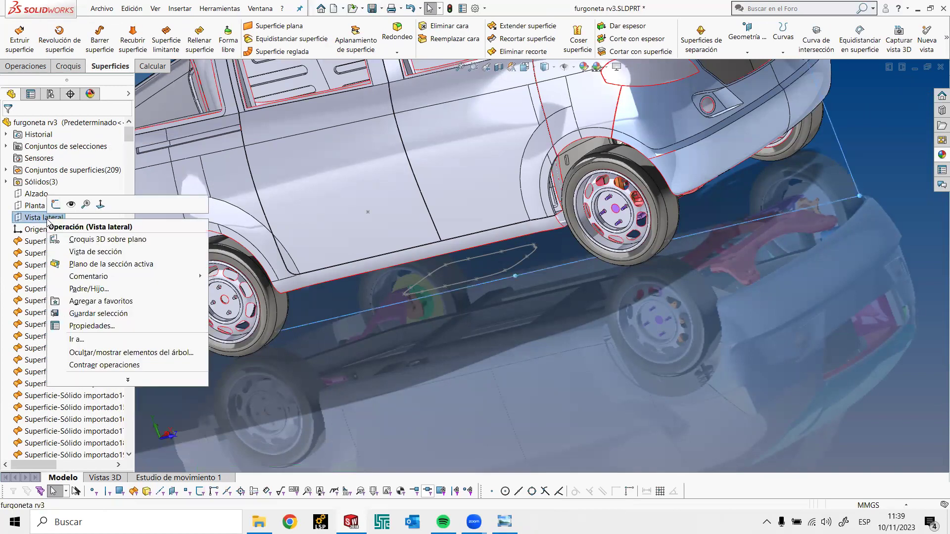
left_click(56, 208)
key("Escape")
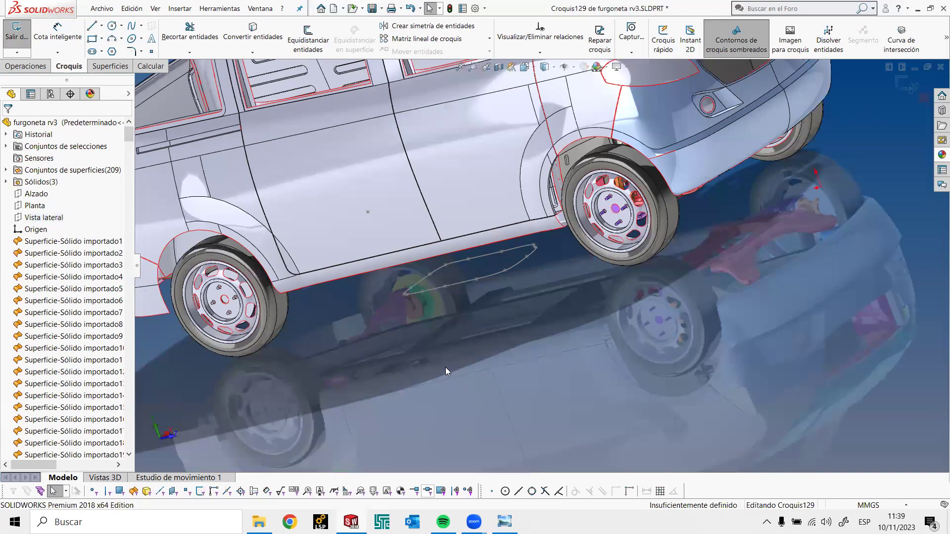
key("ctrl+8")
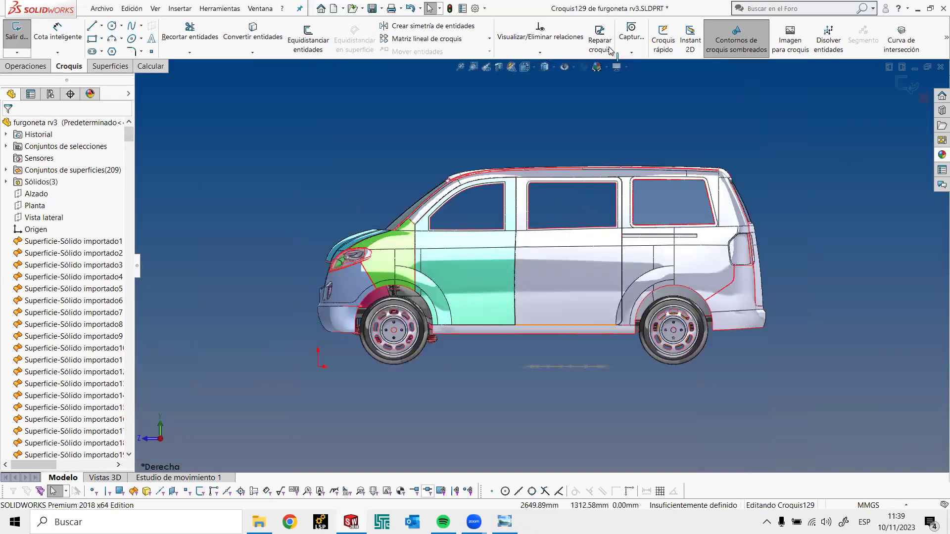
left_click(544, 71)
left_click(545, 124)
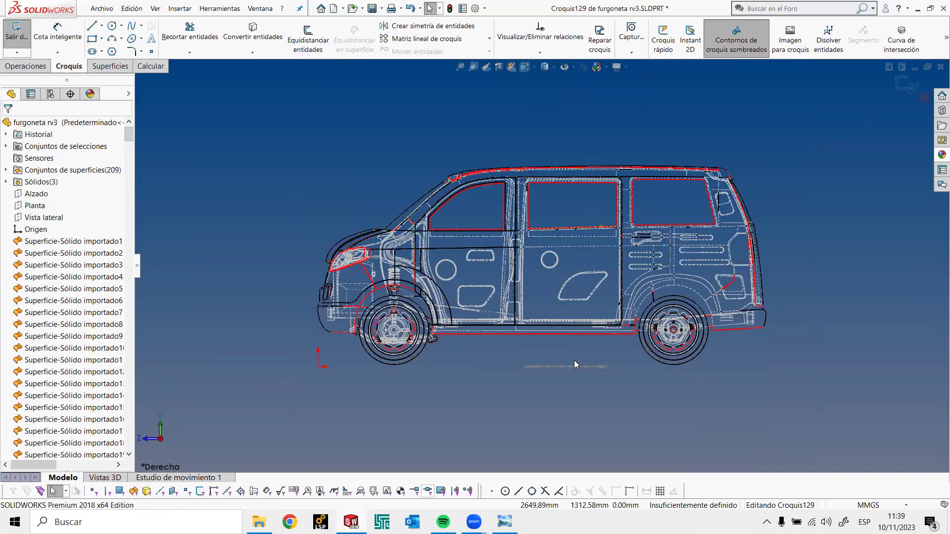
scroll(573, 360, "down", 3)
scroll(451, 287, "down", 1)
Draw a roughly 1133 mm horizontal line along the lower sill and exit the sketch
key("l")
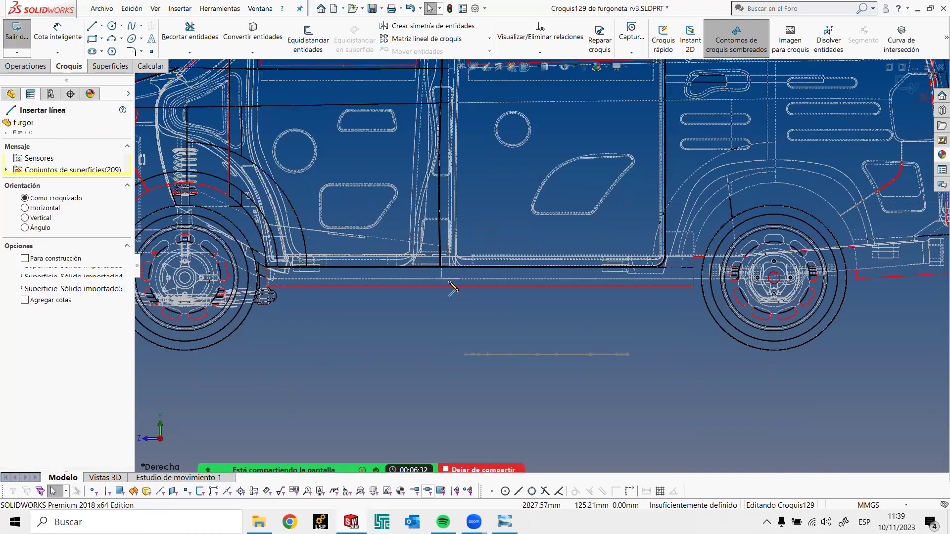
scroll(444, 268, "down", 3)
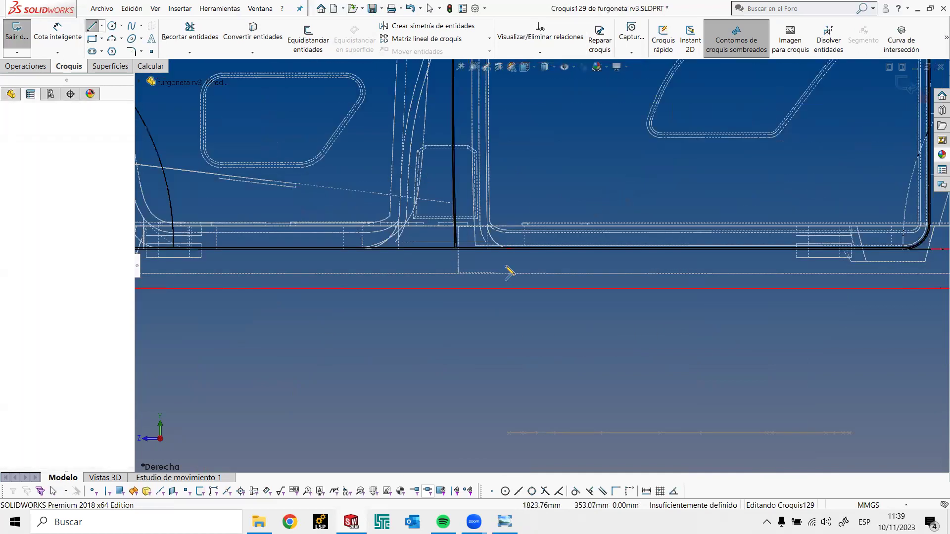
left_click_drag(444, 267, 774, 269)
scroll(784, 269, "up", 1)
scroll(791, 272, "up", 1)
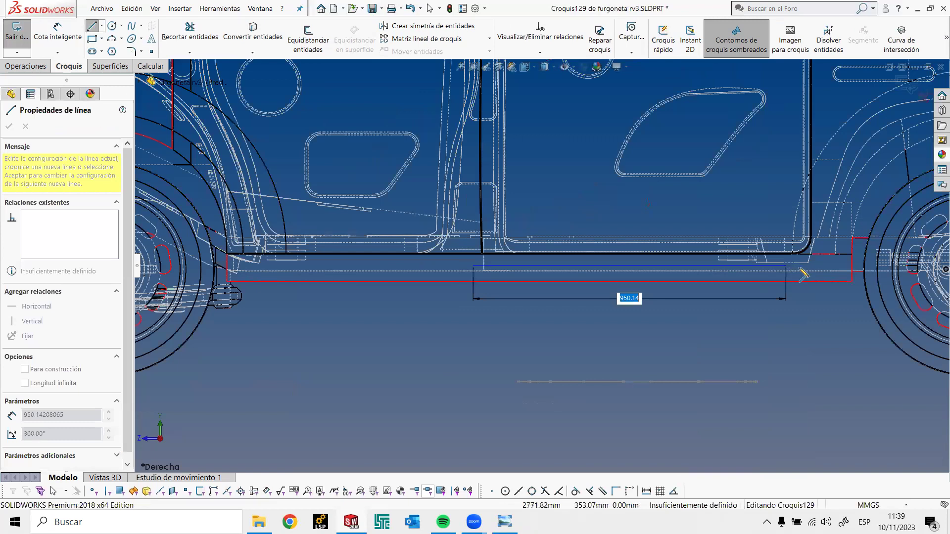
scroll(802, 273, "up", 1)
key("Escape")
key("l")
left_click(476, 266)
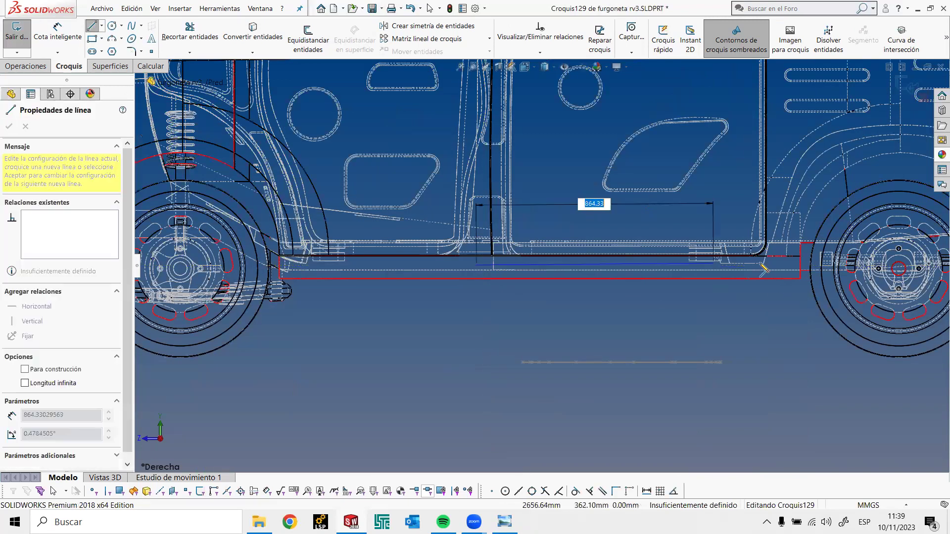
left_click(787, 266)
key("Escape")
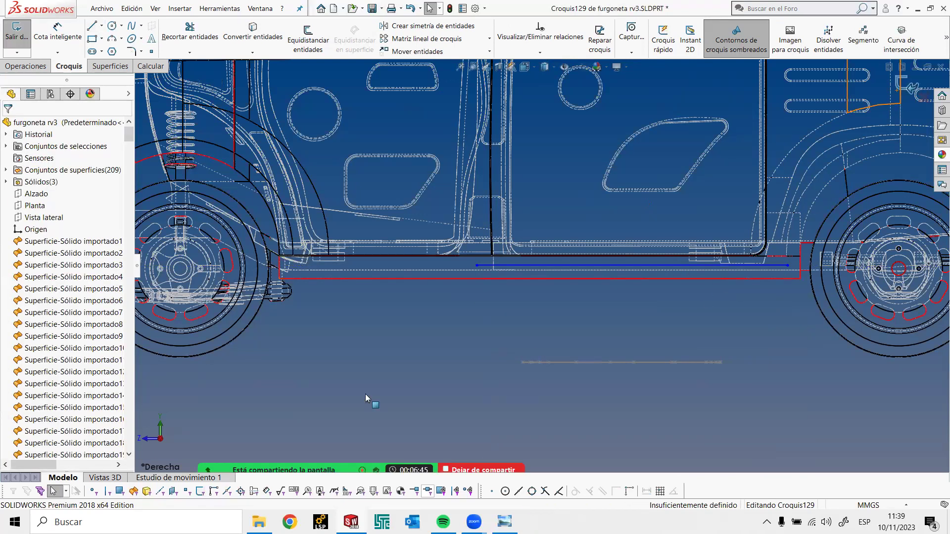
key("ctrl+b")
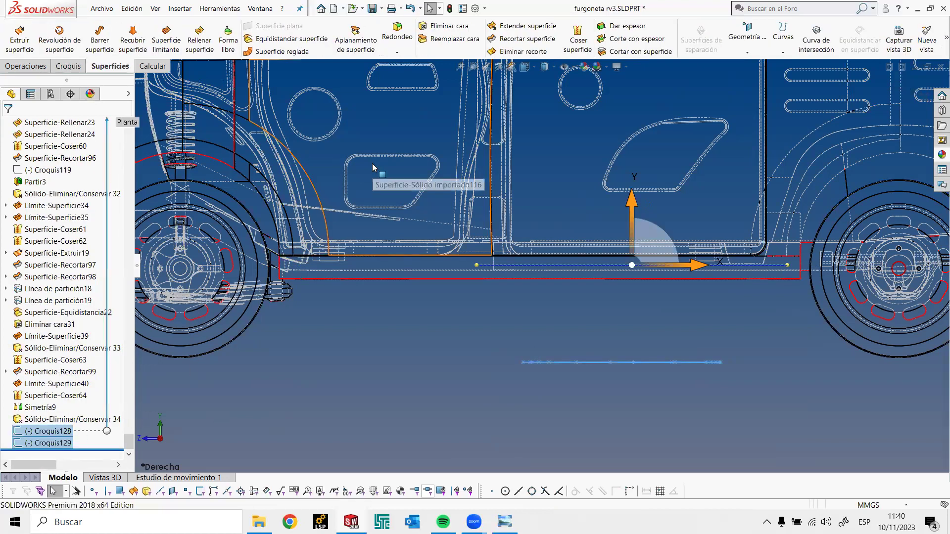
Project Croquis129 onto Croquis128 to create Curva20, then view the van isometrically
key("p")
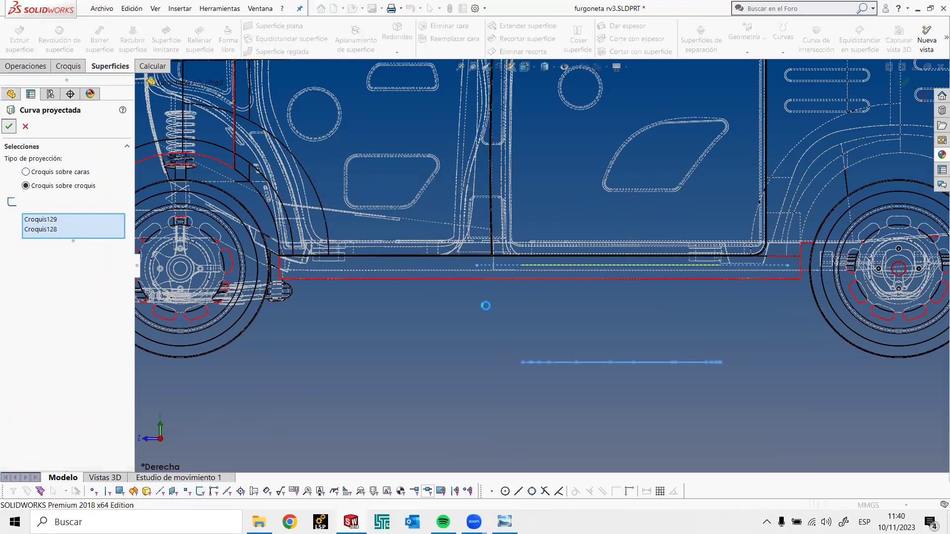
key("Return")
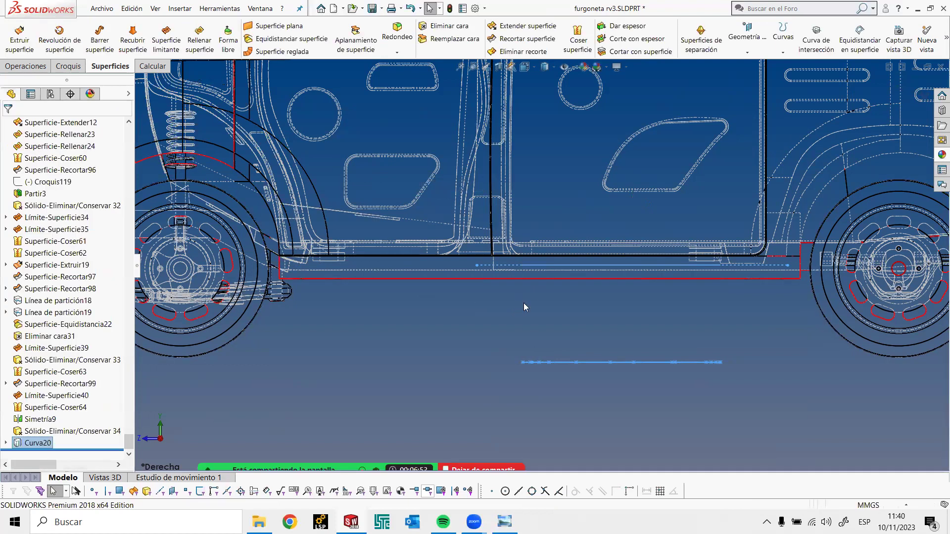
key("f")
key("ctrl+7")
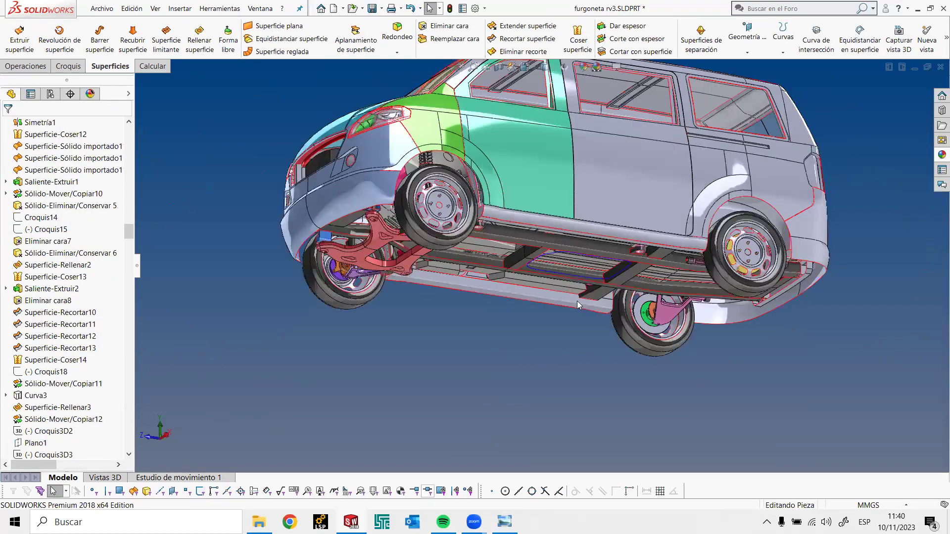
scroll(568, 258, "down", 5)
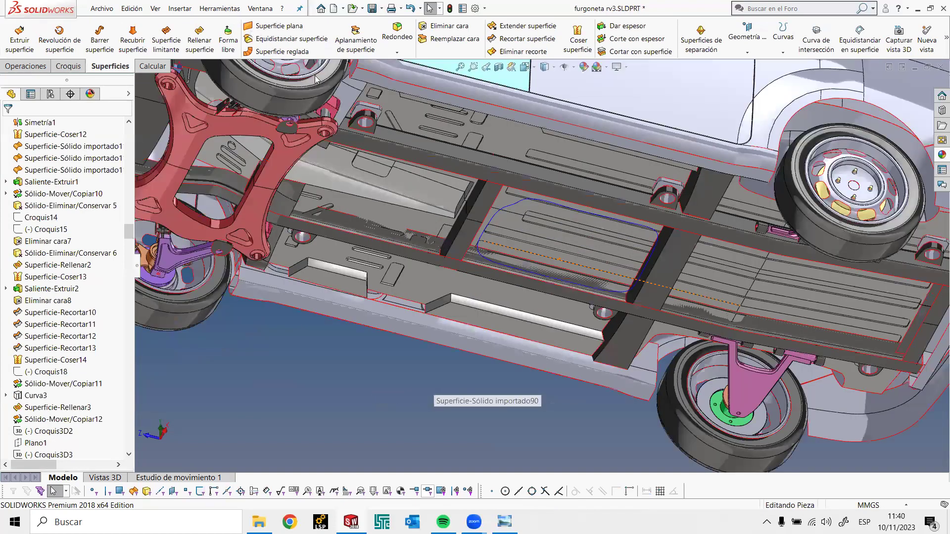
key("ctrl+3")
Convert the tank outline edges into the 3D sketch Croquis3D25 and tilt the view around it
key("c")
right_click(517, 274)
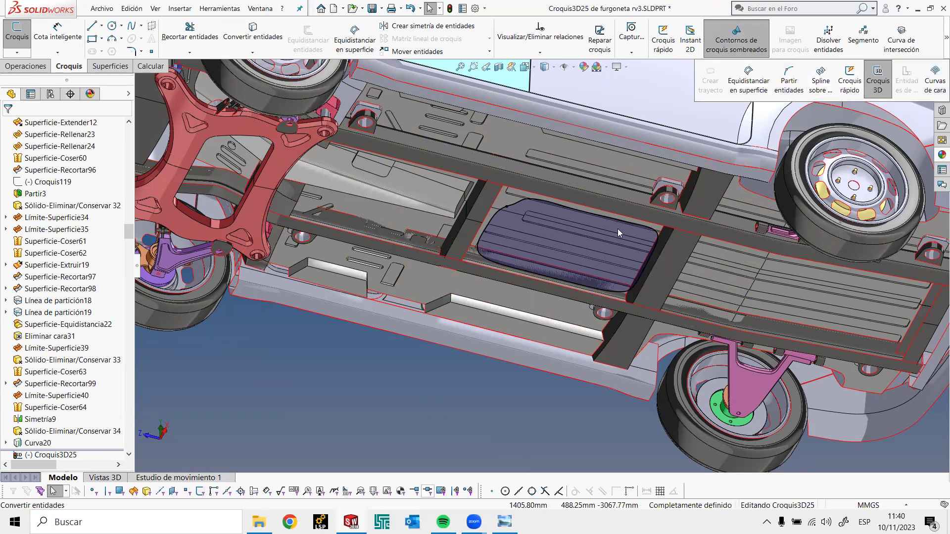
middle_click_drag(606, 247, 598, 241)
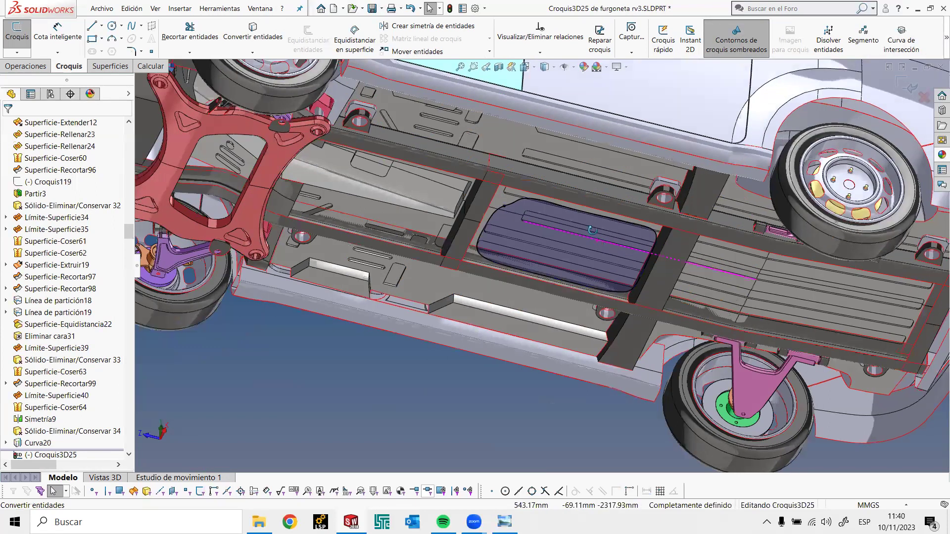
scroll(592, 230, "up", 3)
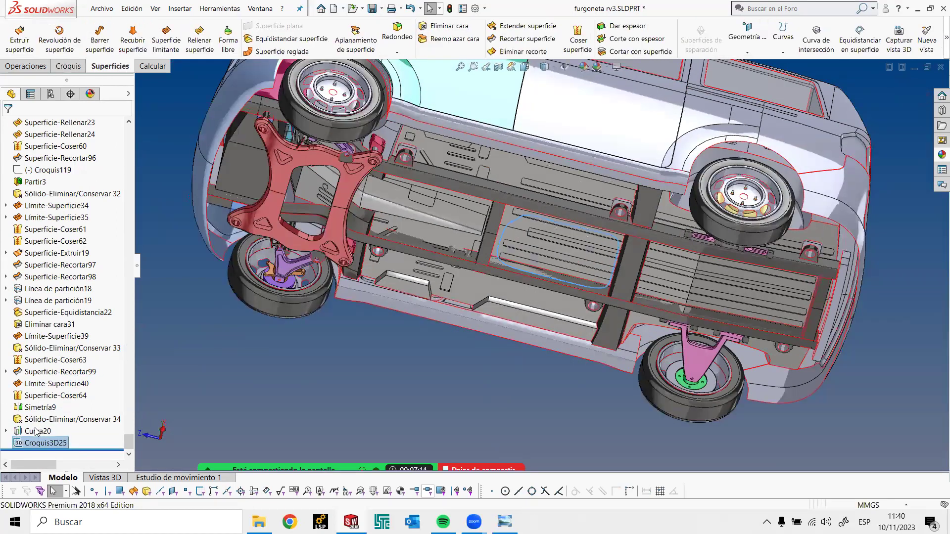
right_click(35, 431)
left_click(48, 344)
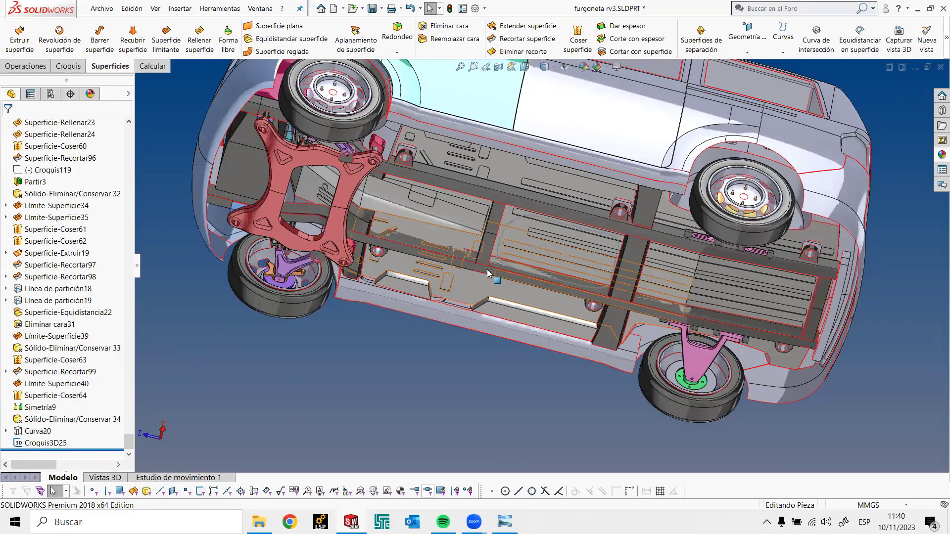
middle_click_drag(488, 273, 506, 253)
middle_click_drag(510, 300, 543, 251)
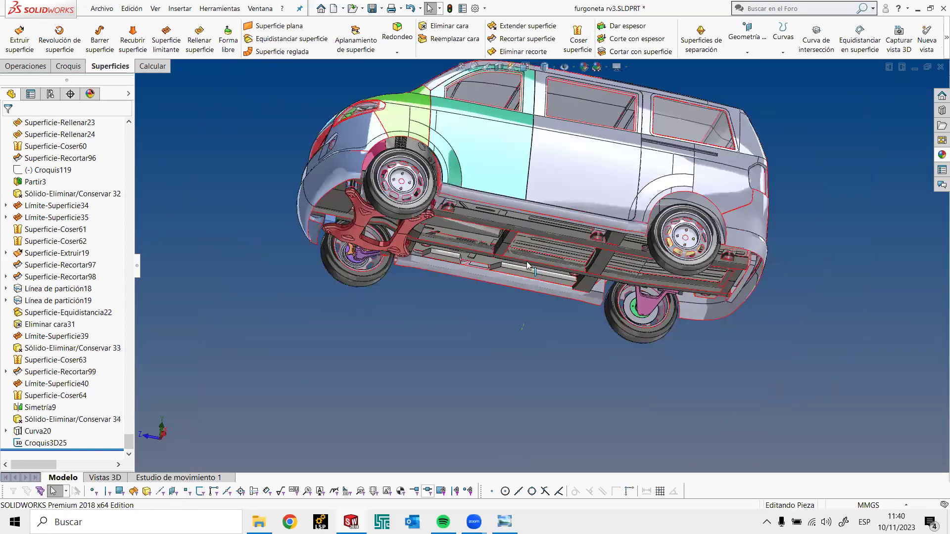
scroll(528, 266, "down", 5)
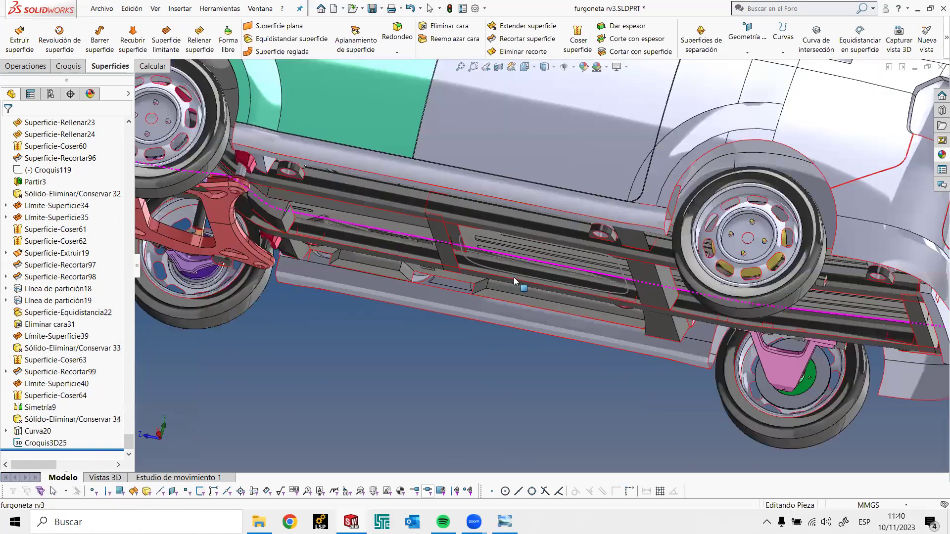
scroll(515, 281, "down", 2)
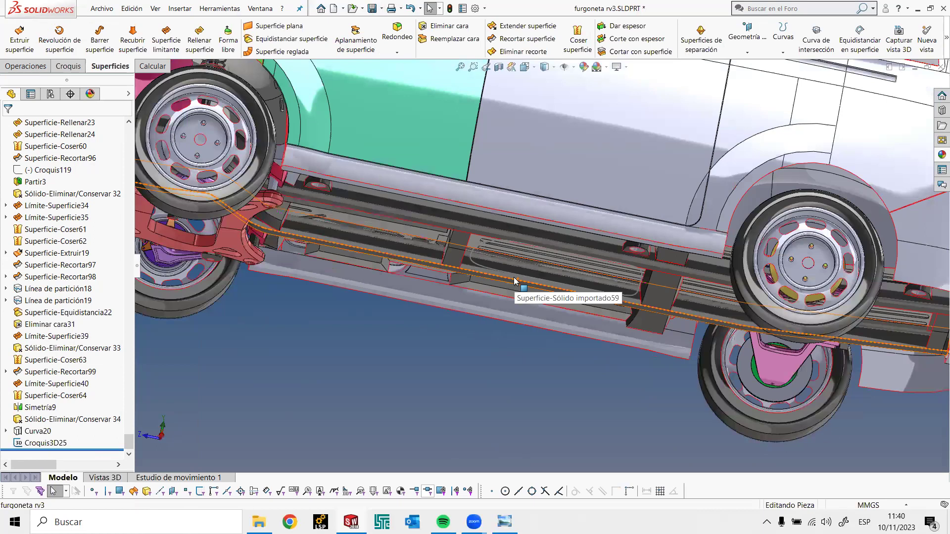
scroll(514, 281, "up", 2)
scroll(522, 262, "up", 5)
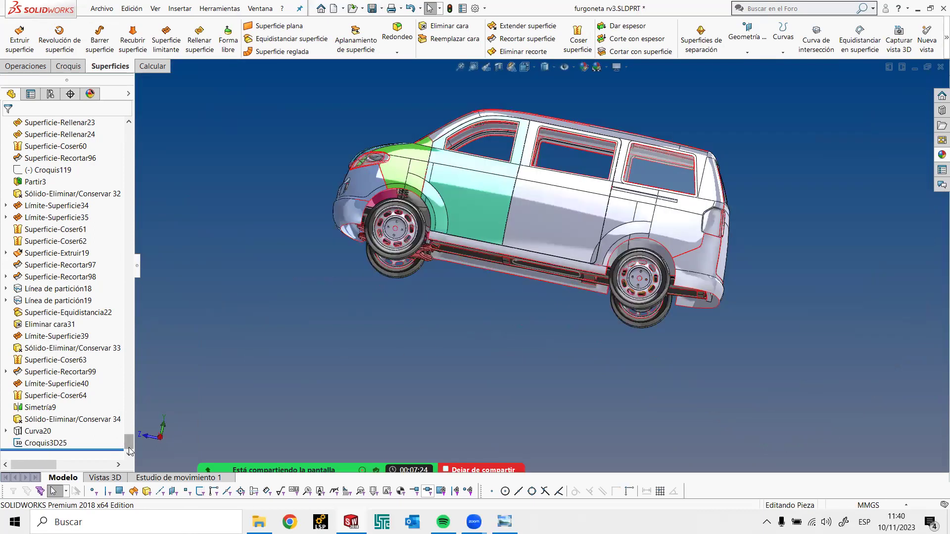
left_click_drag(129, 444, 148, 131)
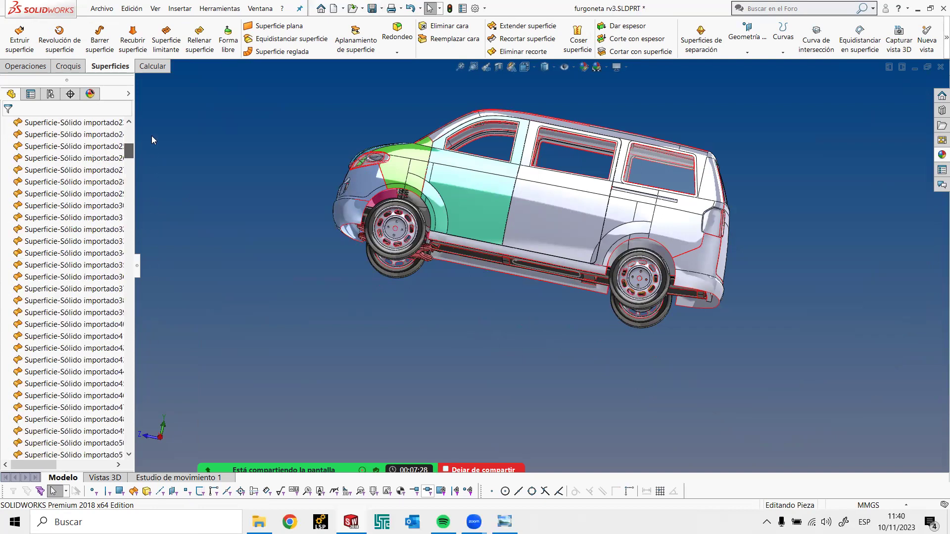
Open a sketch on the Planta plane, pick the tank curve, then leave the empty sketch
right_click(33, 204)
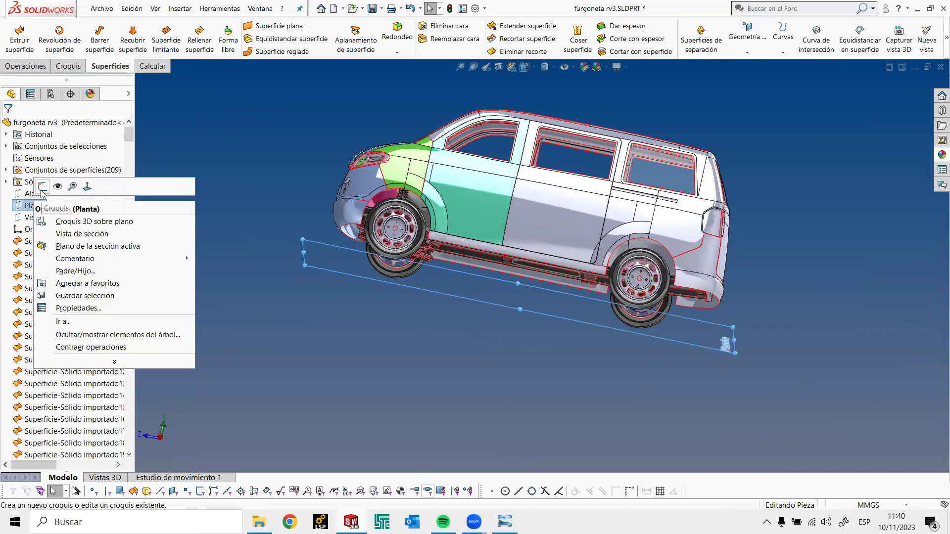
left_click(44, 197)
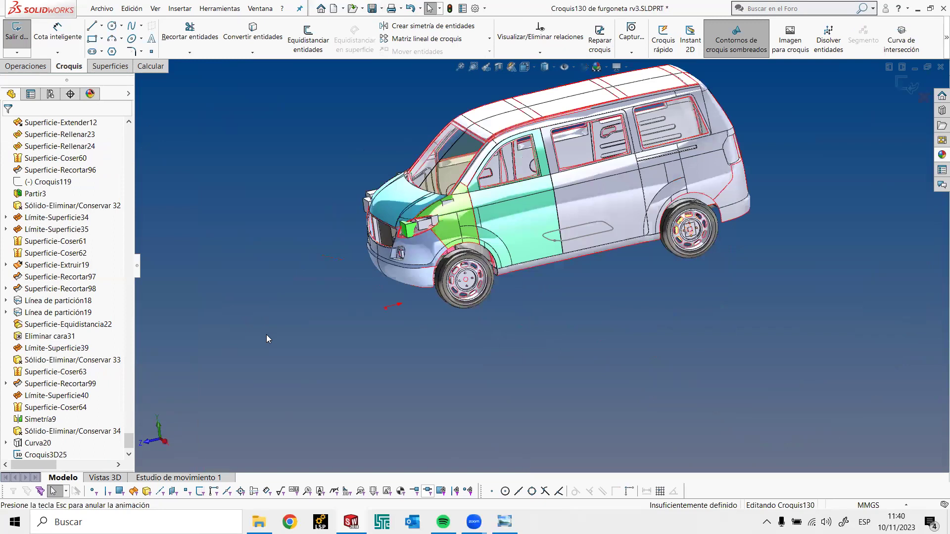
scroll(567, 295, "down", 1)
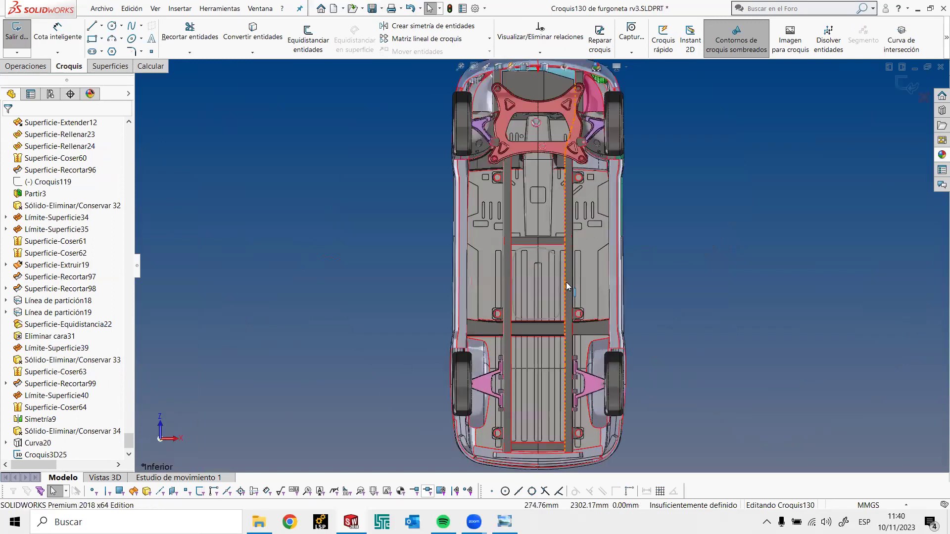
scroll(549, 295, "down", 5)
left_click(543, 328)
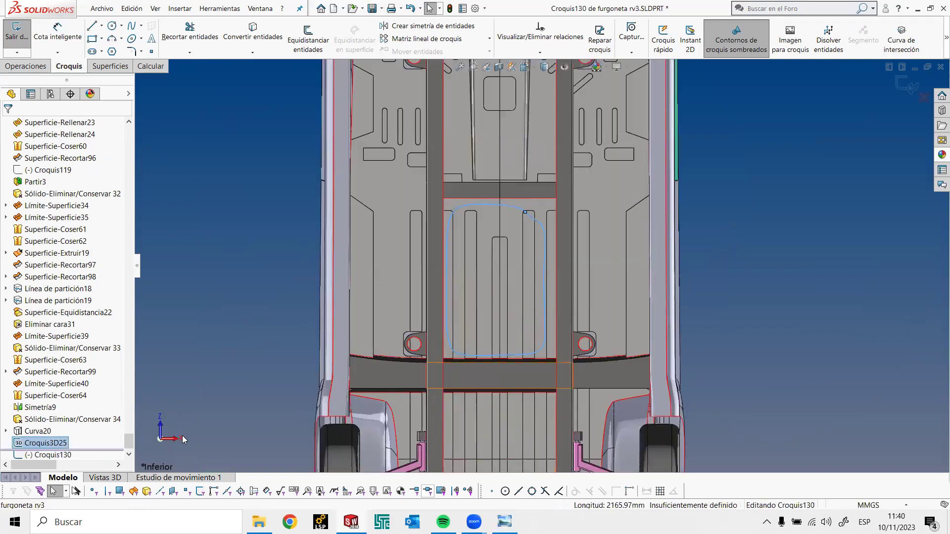
double_click(66, 444)
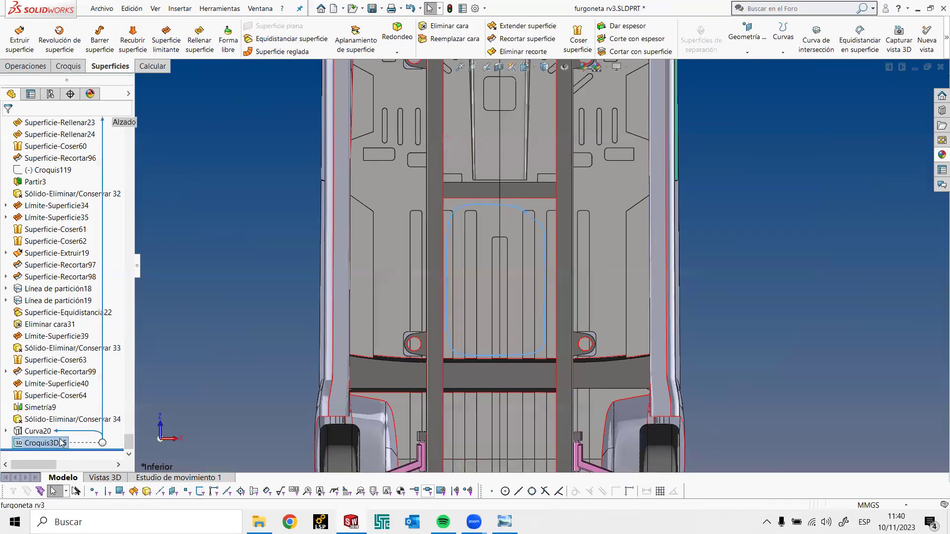
Colour the Croquis3D25 sketch pink (RGB 255, 87, 120)
left_click(109, 355)
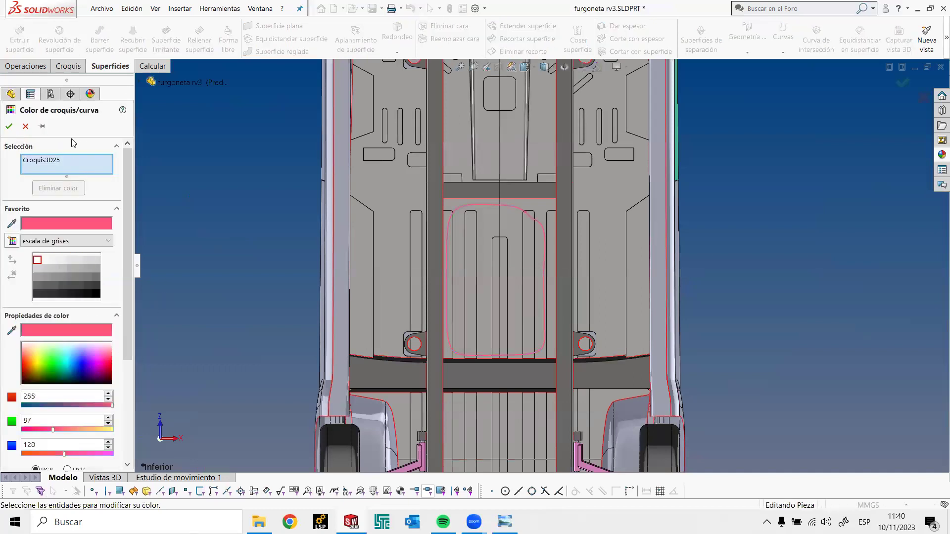
left_click(10, 127)
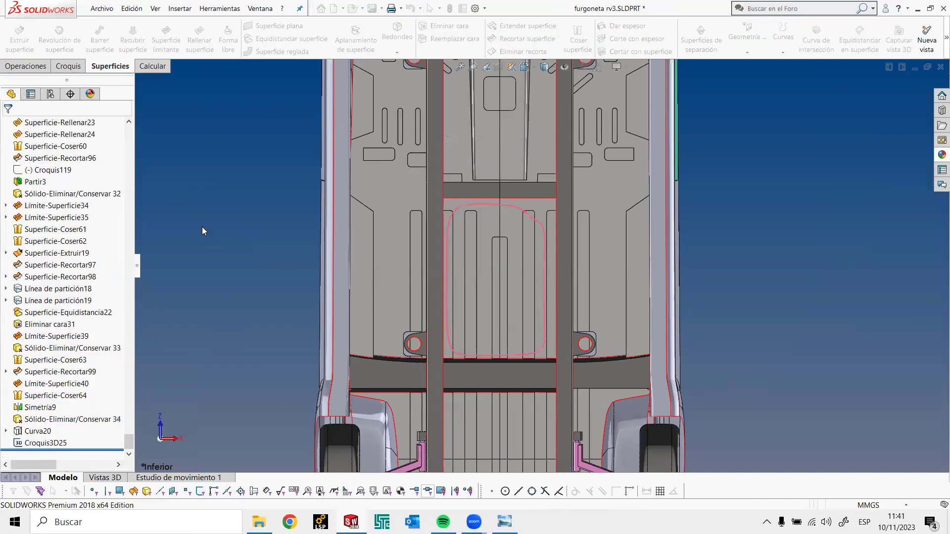
left_click_drag(129, 438, 130, 130)
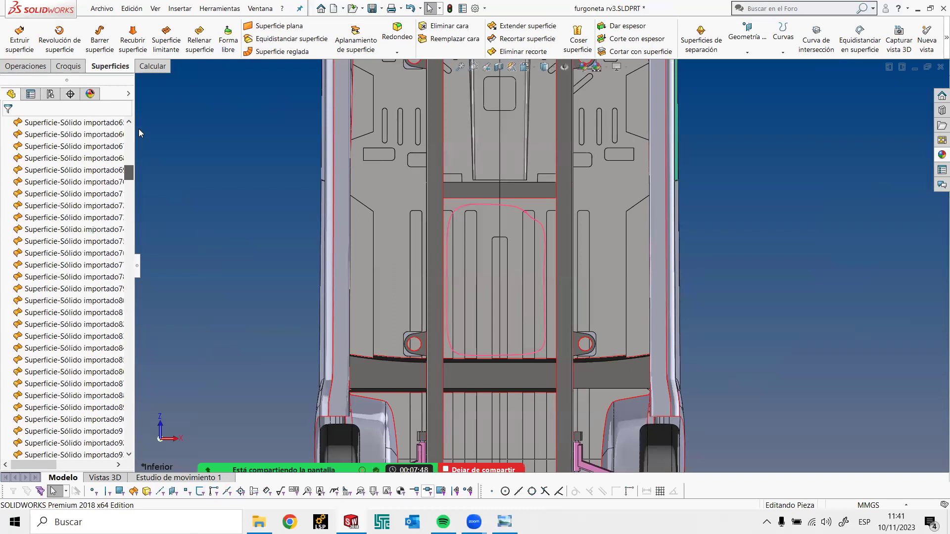
In a new Planta sketch, offset the pink tank outline 25 mm inward to create Croquis131
right_click(42, 207)
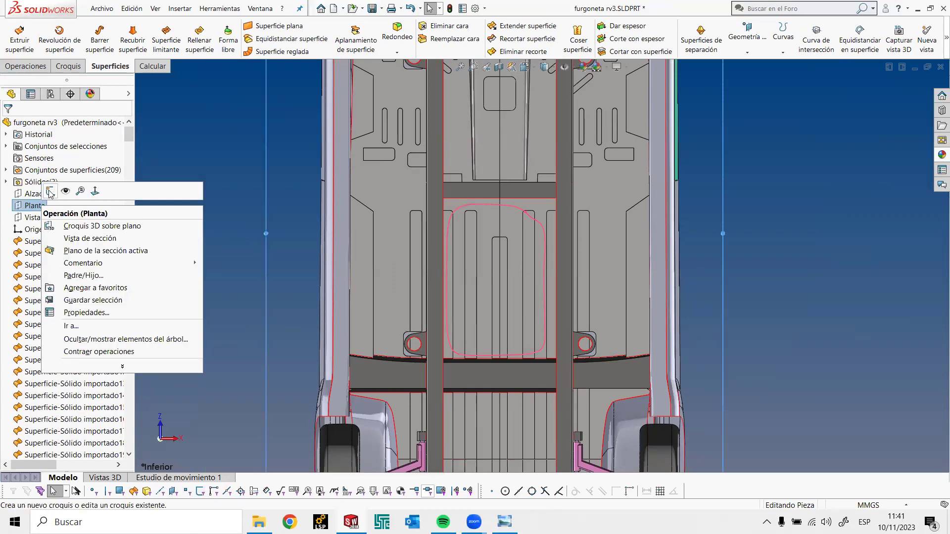
left_click(49, 195)
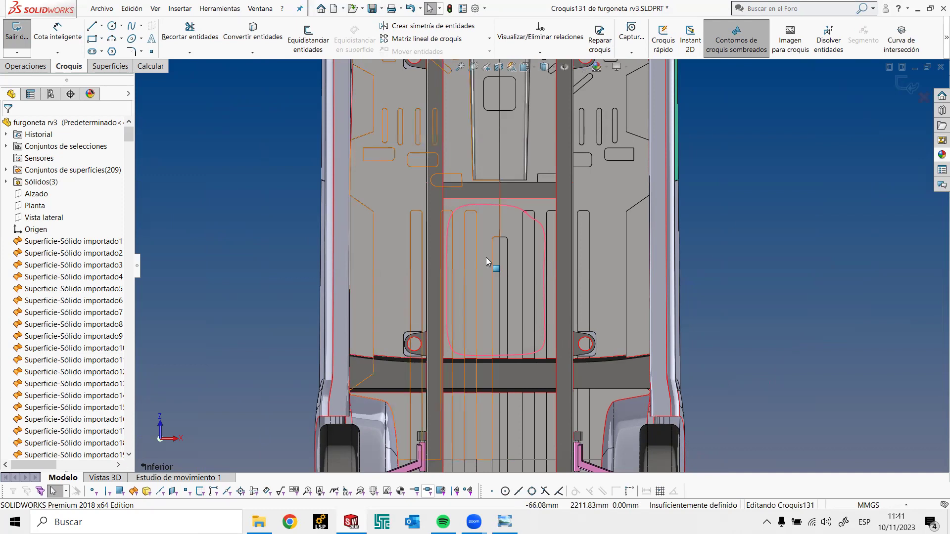
left_click(319, 46)
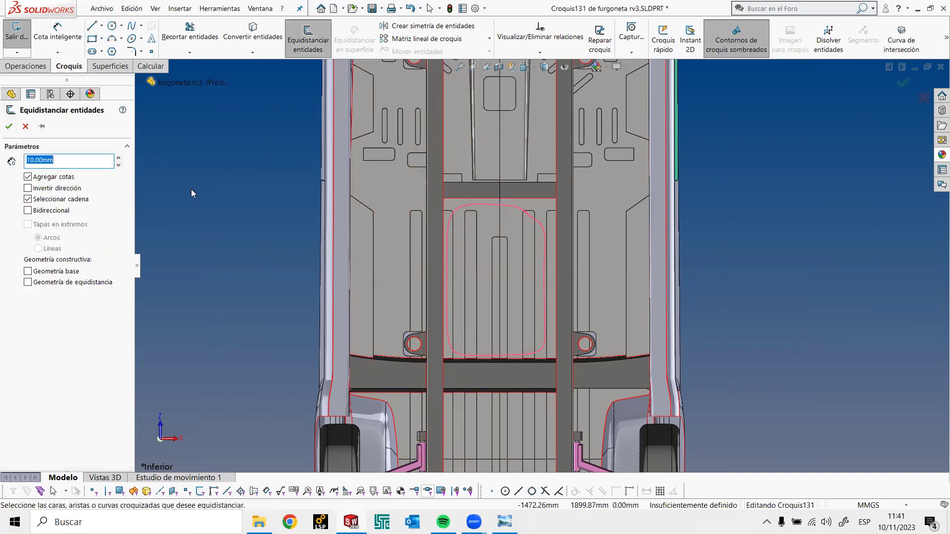
type("20")
key("Return")
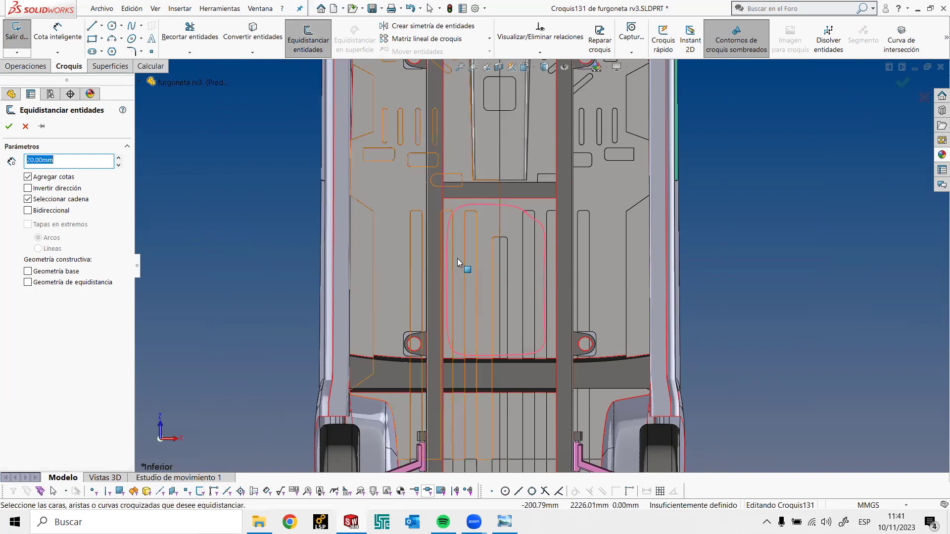
left_click(448, 254)
scroll(448, 254, "down", 4)
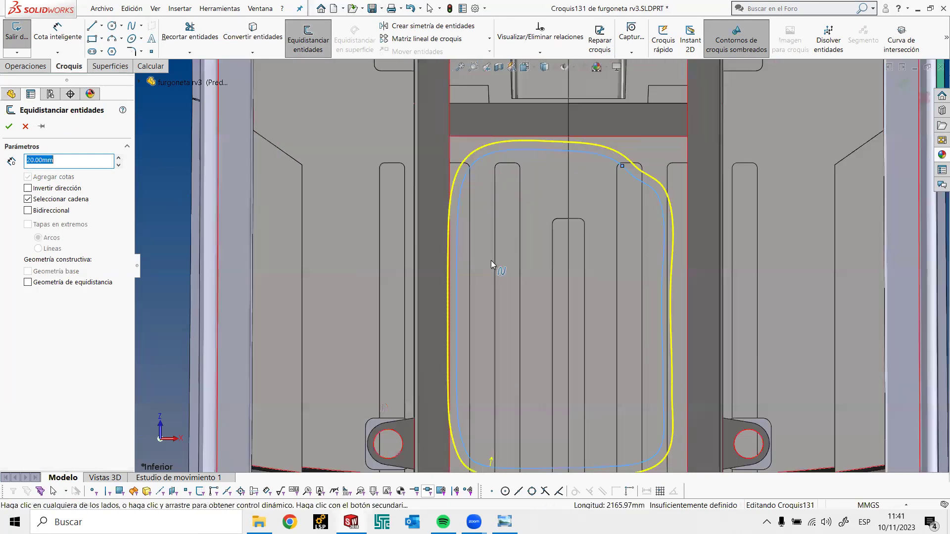
type("25")
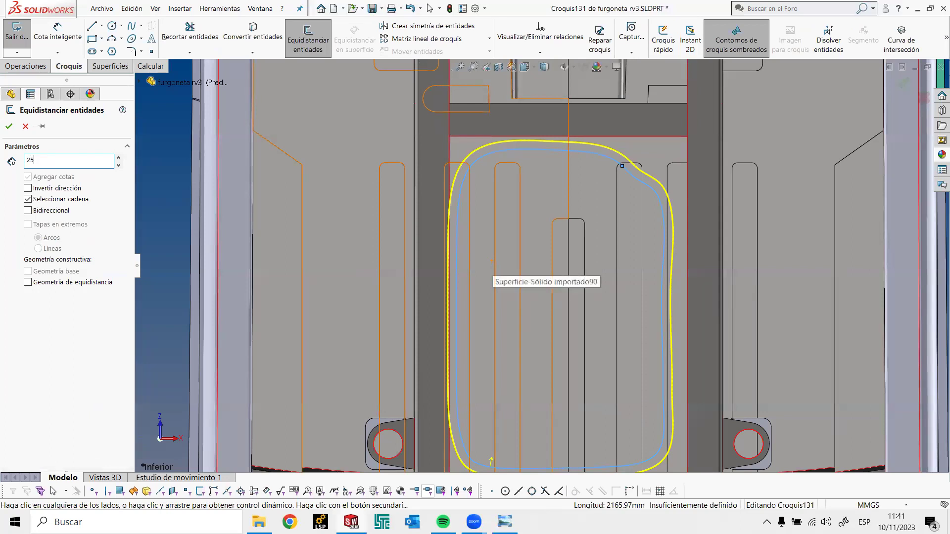
key("Return")
left_click(494, 262)
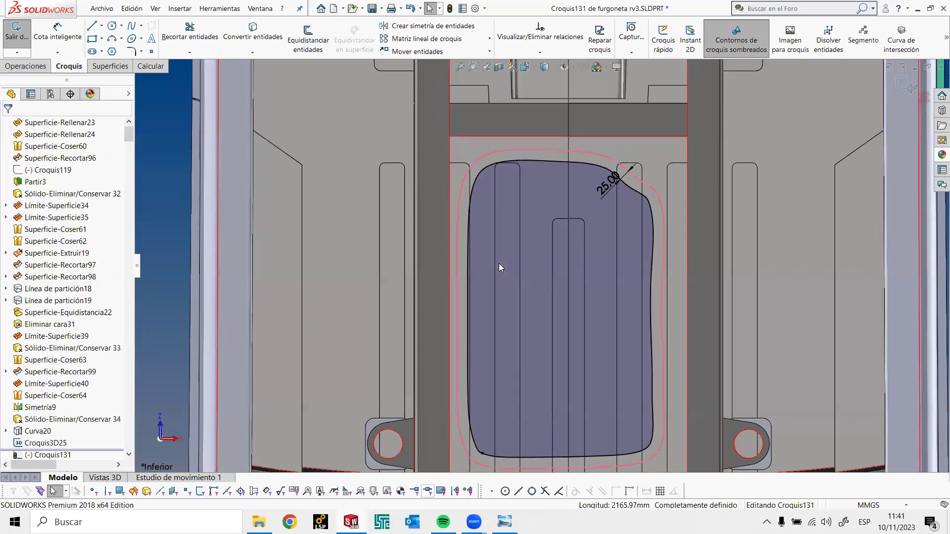
scroll(499, 264, "up", 2)
scroll(498, 263, "up", 3)
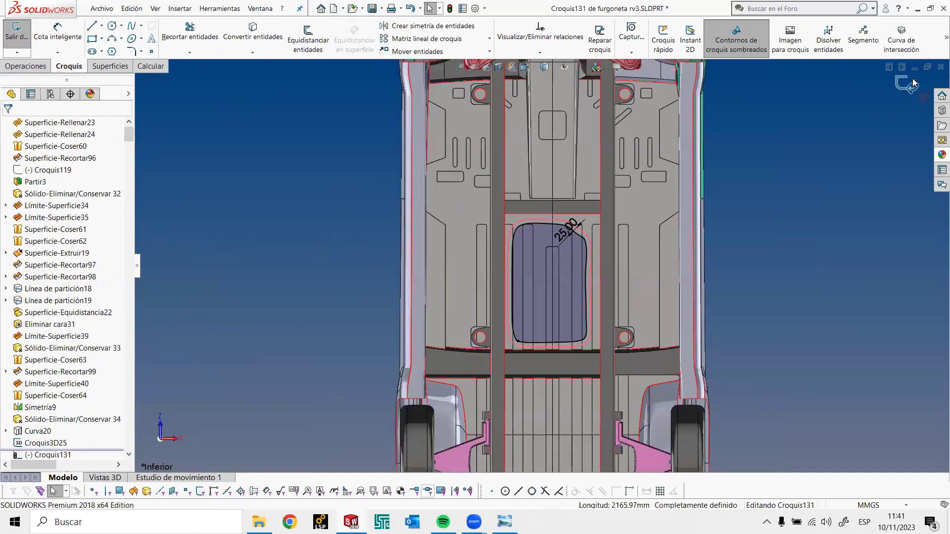
key("d")
left_click(552, 281)
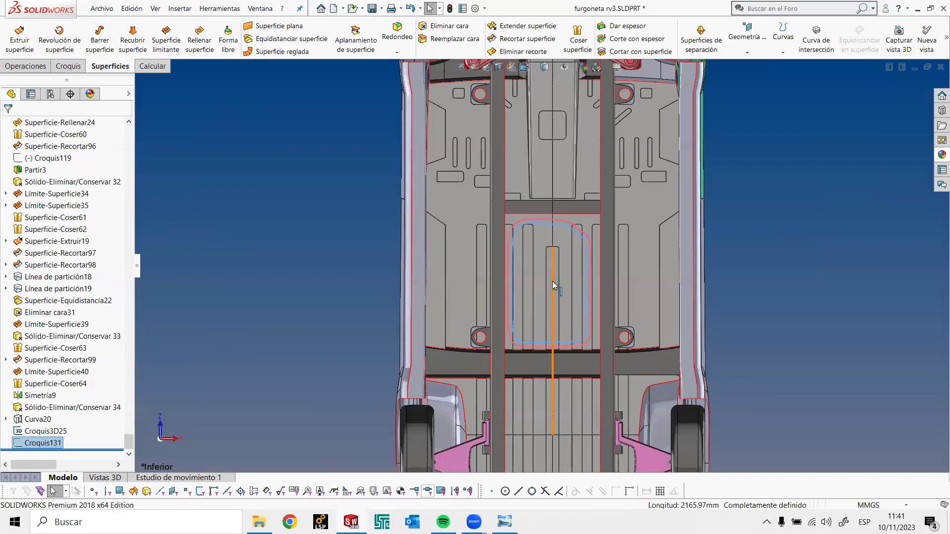
Start a new sketch on the Alzado plane
scroll(552, 281, "up", 2)
scroll(549, 280, "up", 2)
scroll(549, 280, "up", 2)
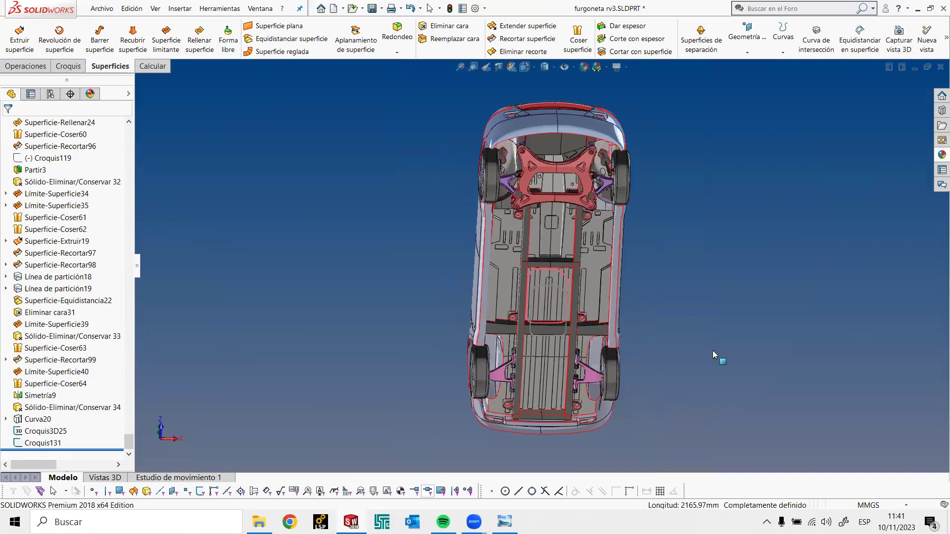
middle_click_drag(561, 337, 717, 356)
scroll(124, 376, "up", 5)
scroll(136, 365, "up", 10)
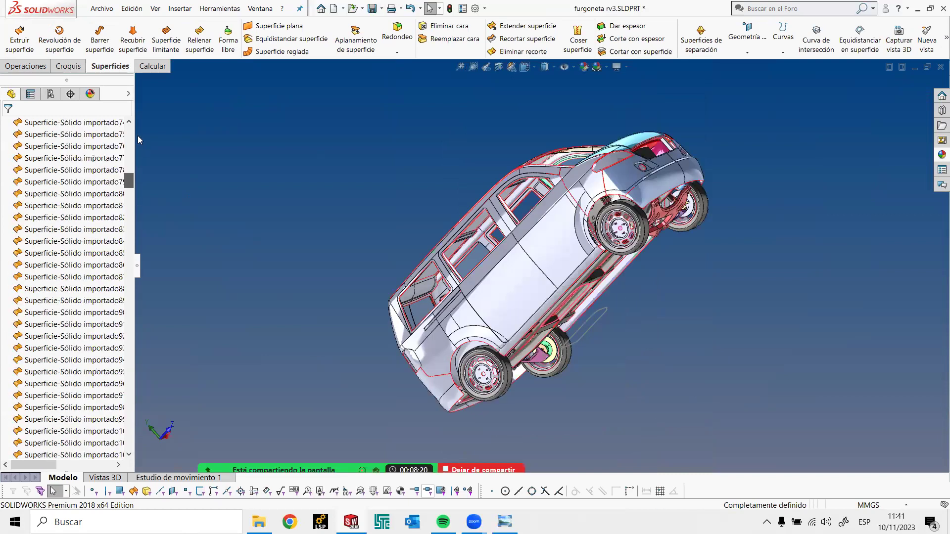
scroll(137, 136, "up", 5)
left_click(43, 195)
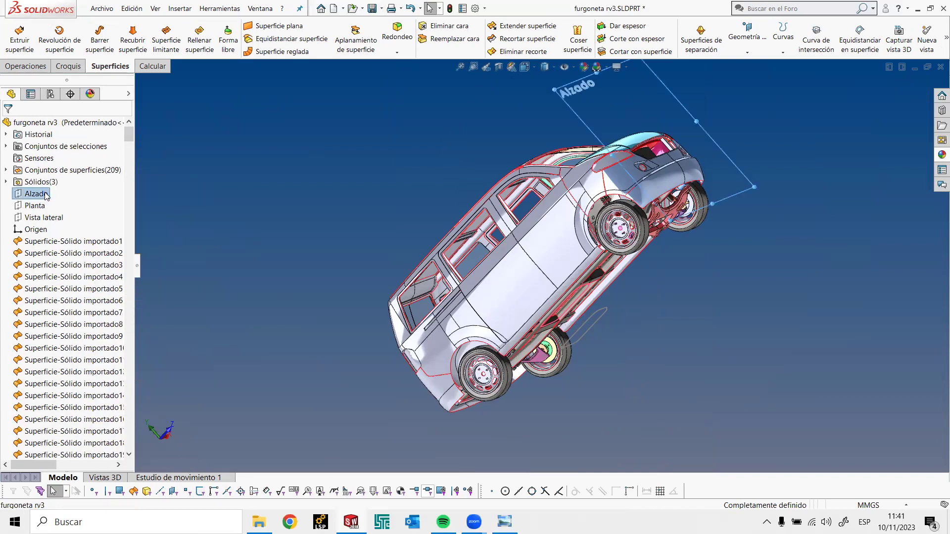
right_click(44, 195)
left_click(60, 180)
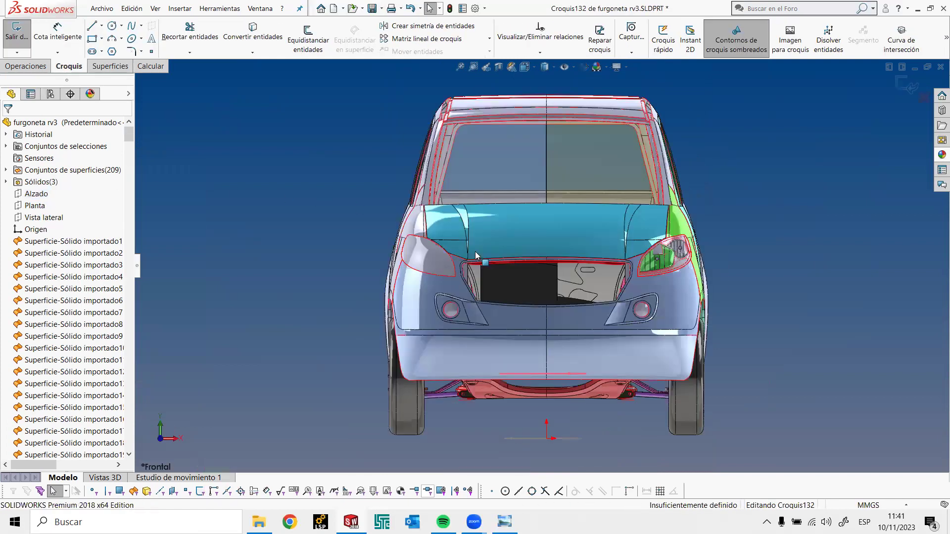
scroll(485, 267, "down", 2)
scroll(505, 307, "down", 2)
scroll(505, 310, "down", 3)
Draw a spline through eight points following the rear crossmember's dip, adjusting its start point
left_click(131, 26)
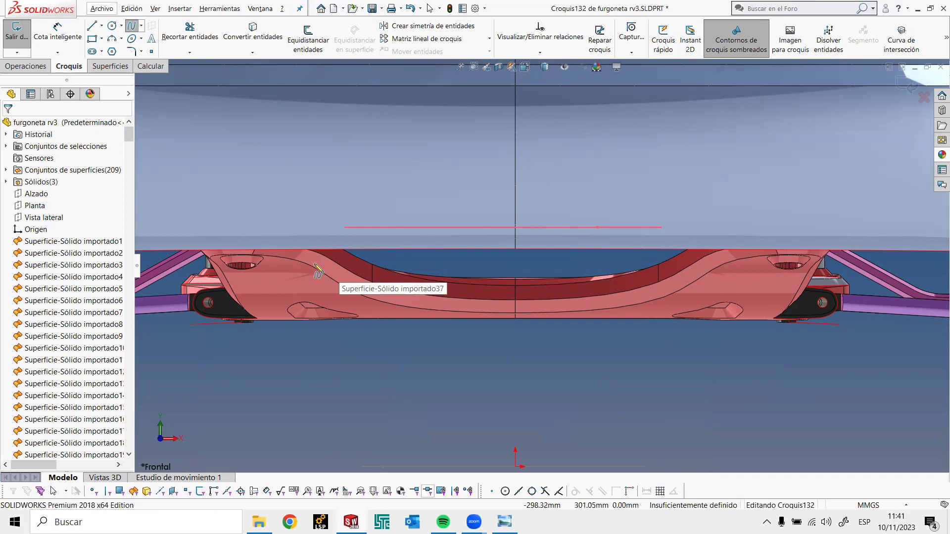
left_click(315, 263)
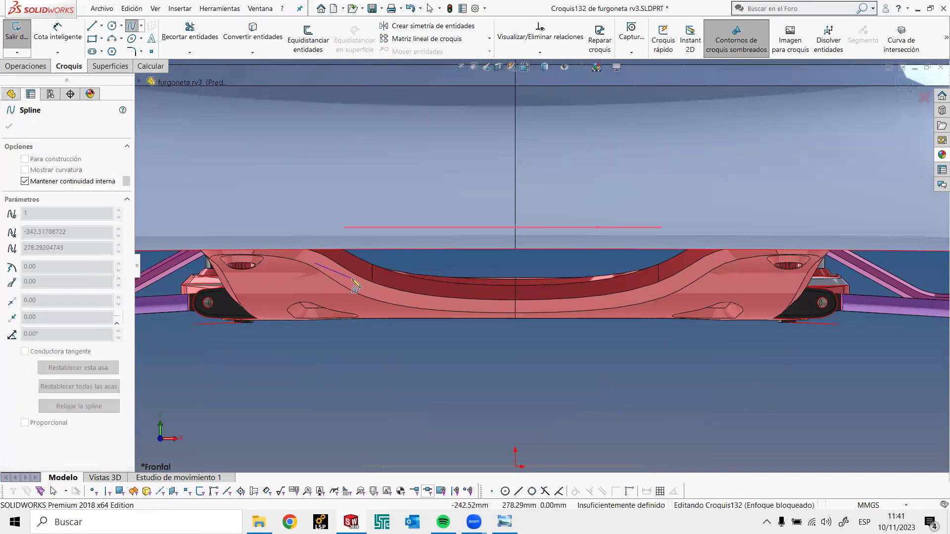
left_click(352, 279)
left_click(414, 288)
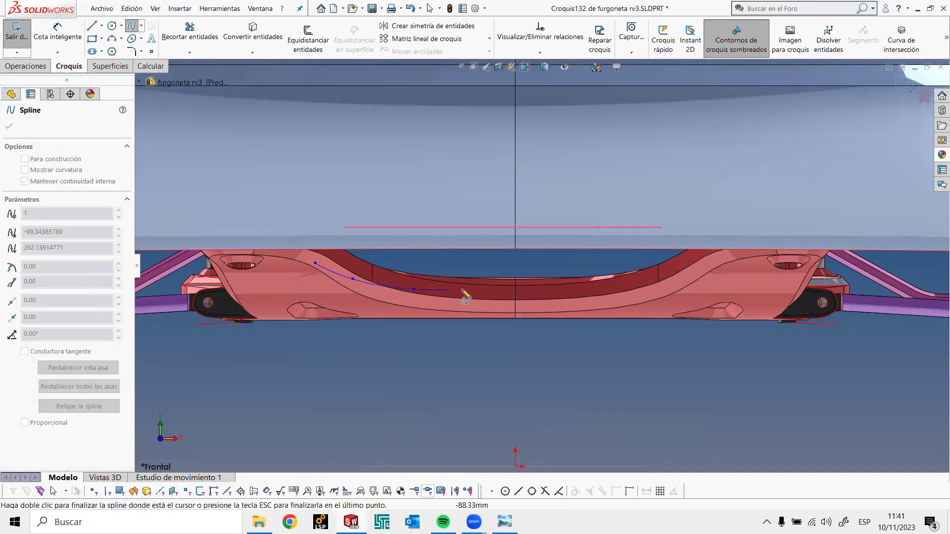
left_click(488, 292)
left_click(546, 280)
left_click(582, 280)
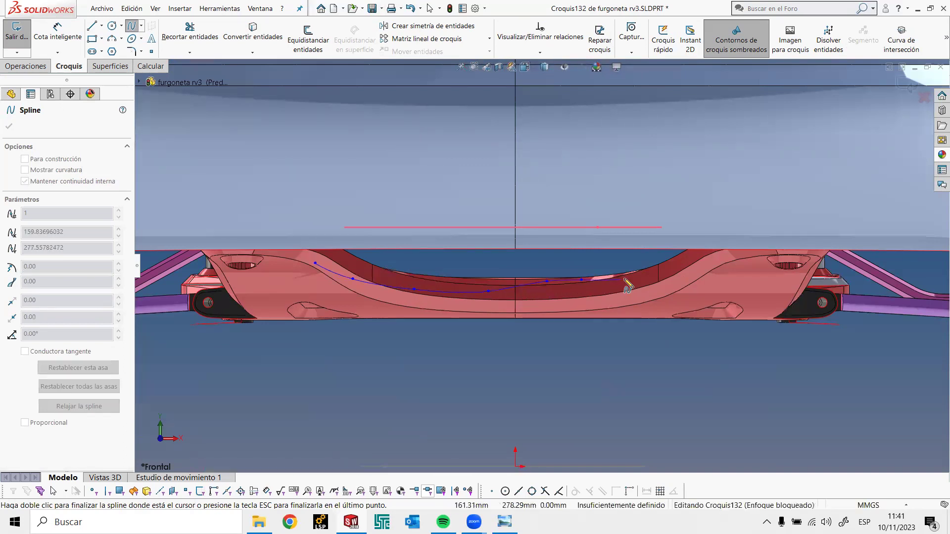
left_click(625, 279)
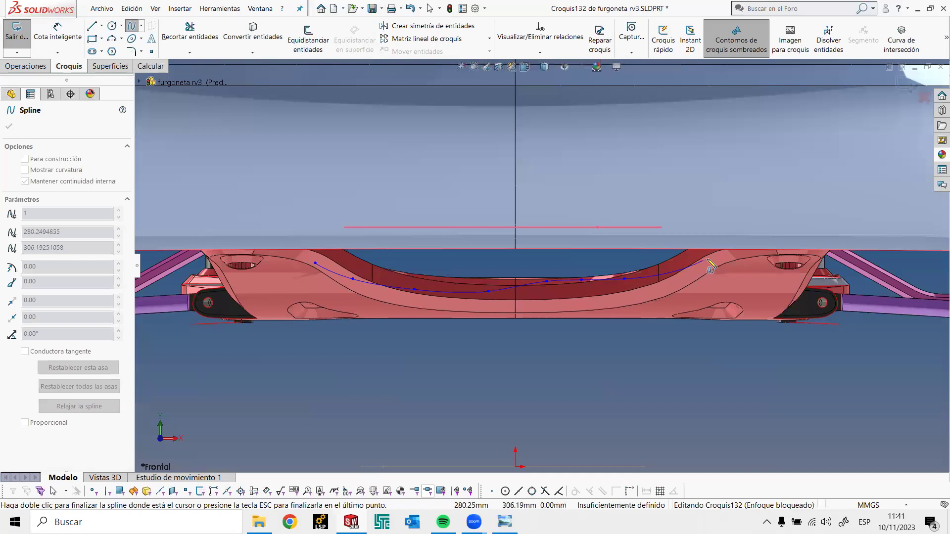
double_click(715, 258)
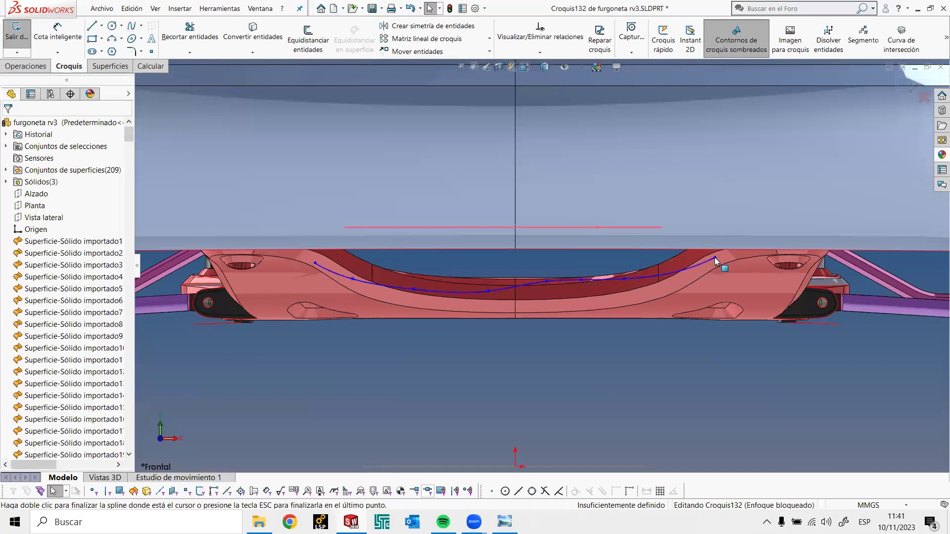
left_click(313, 263)
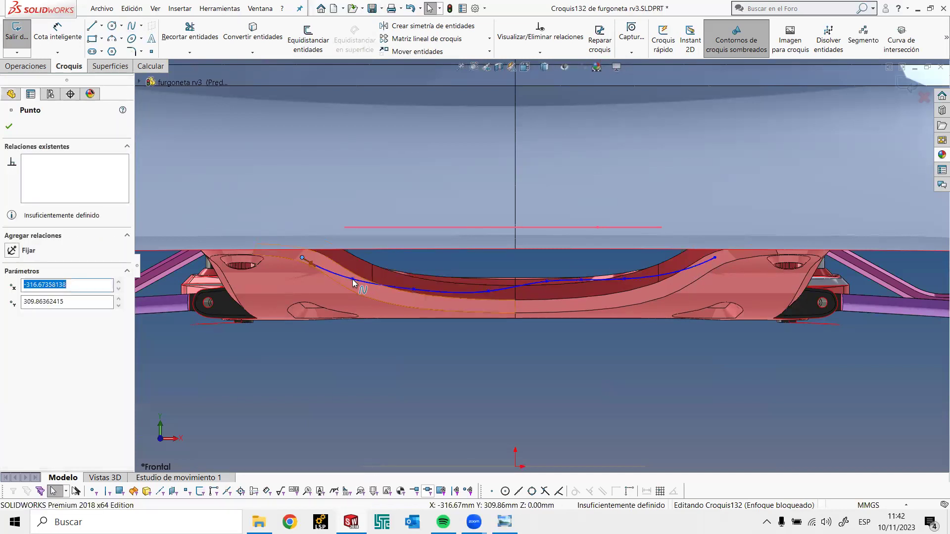
left_click(393, 388)
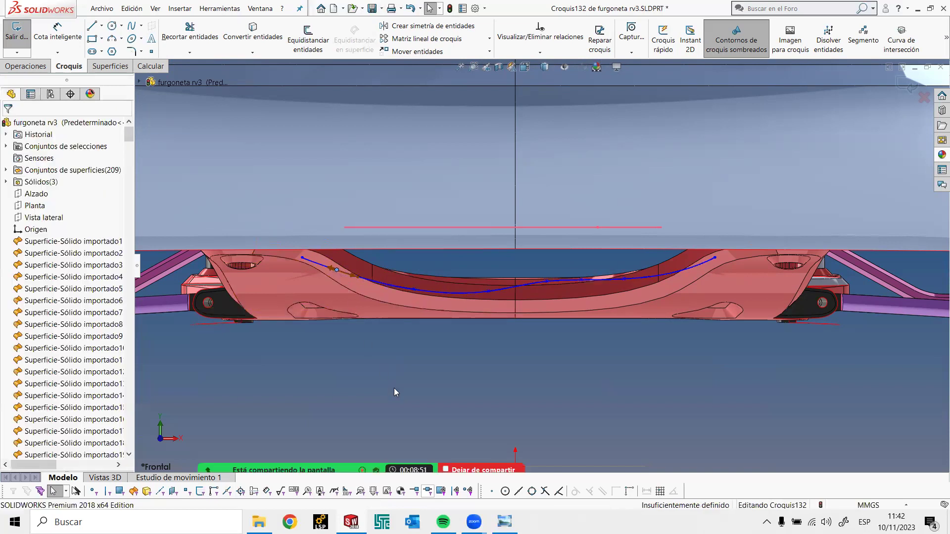
Close the spline sketch Croquis132 and add Croquis131 to the selection
scroll(394, 388, "up", 1)
scroll(394, 388, "up", 1)
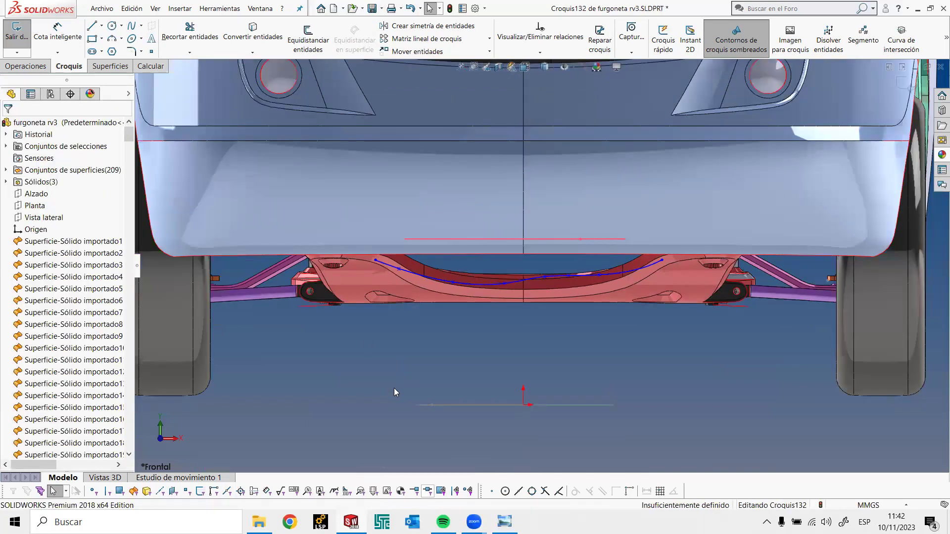
scroll(511, 314, "up", 2)
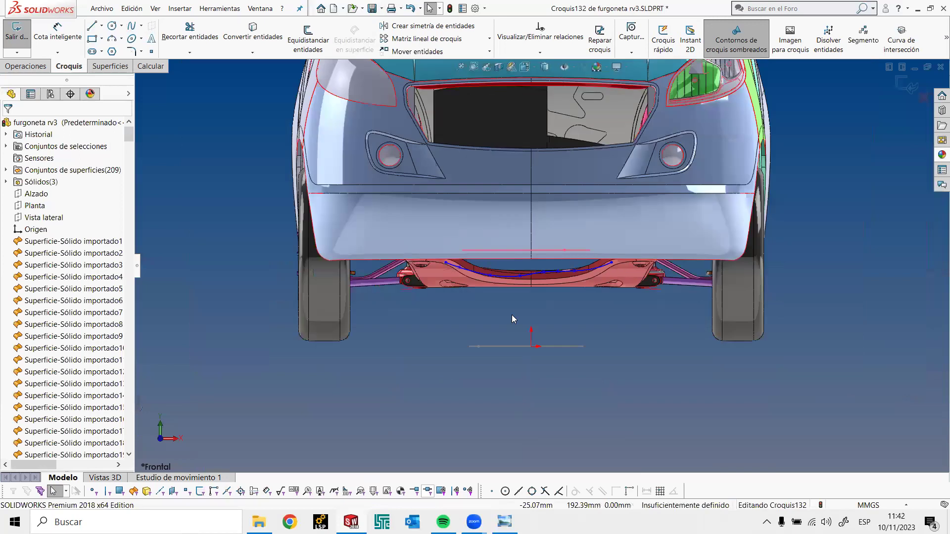
scroll(840, 117, "up", 1)
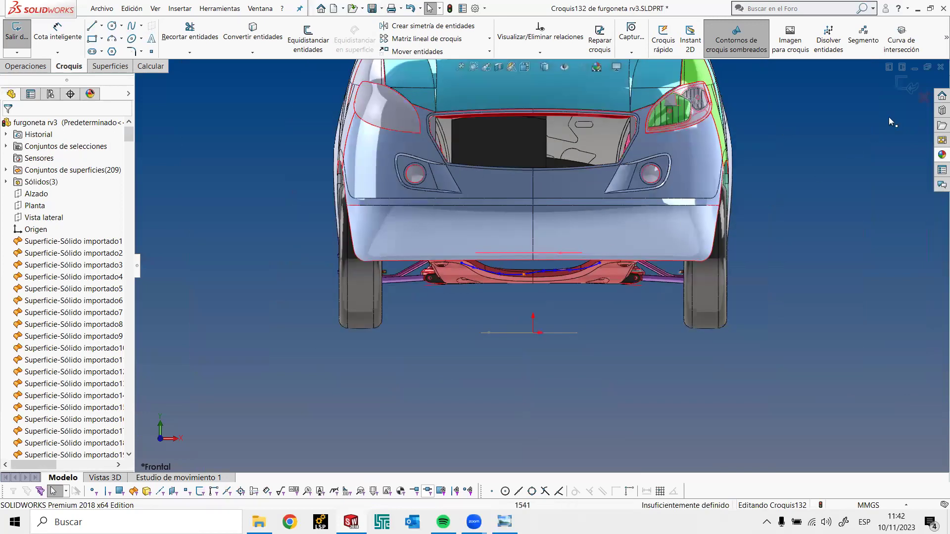
left_click(913, 84)
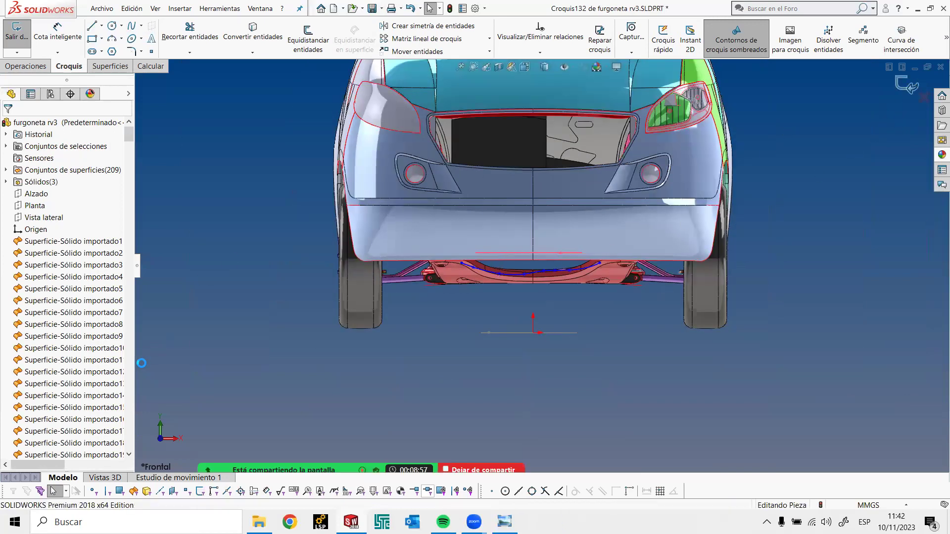
left_click(52, 432, "ctrl")
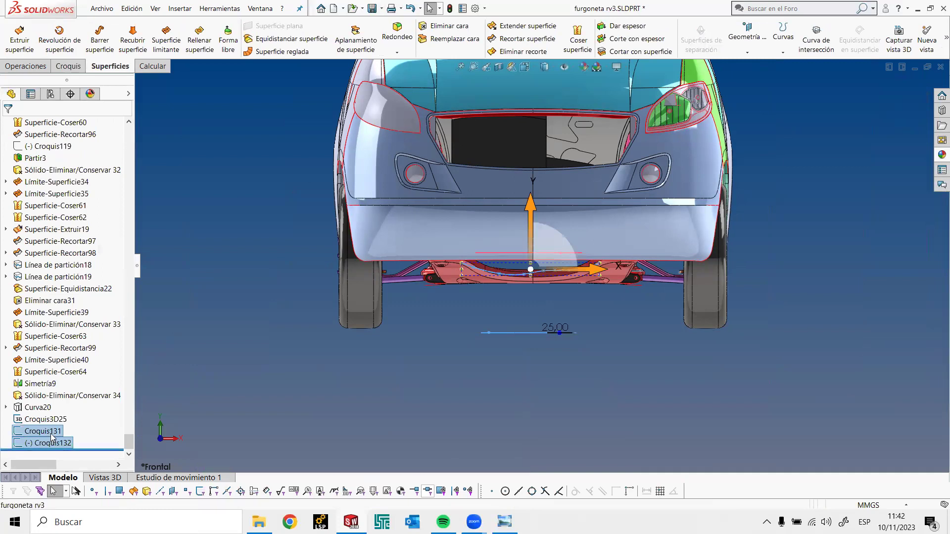
Project Croquis132 onto Croquis131 (sketch on sketch) to create 3D curve Curva21
left_click(784, 52)
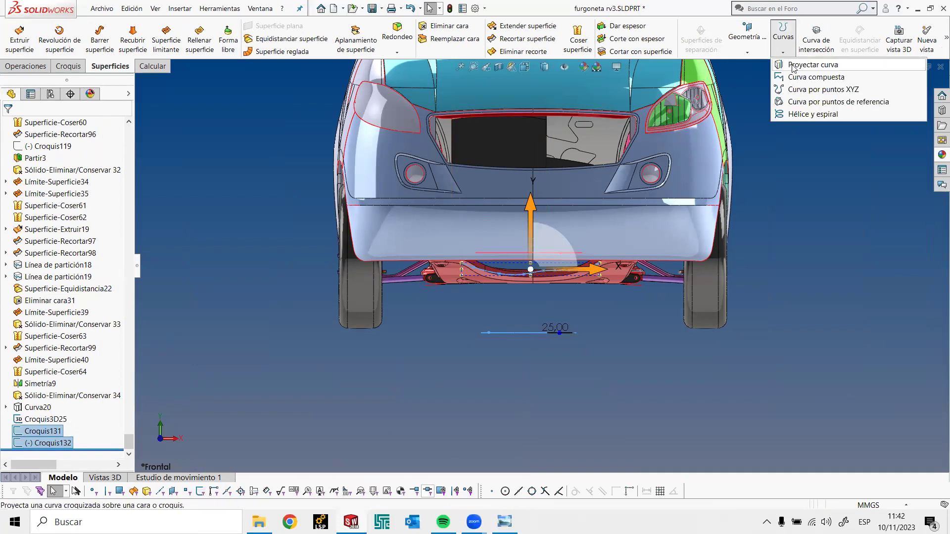
left_click(792, 65)
mouse_move(556, 285)
middle_mouse_down()
mouse_move(597, 227)
mouse_move(428, 373)
middle_mouse_up()
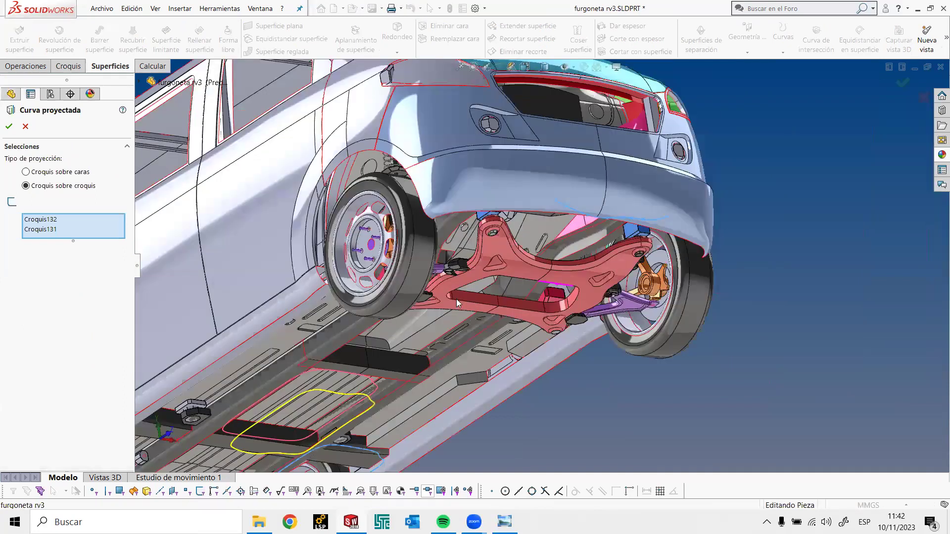
middle_click_drag(456, 299, 216, 256)
scroll(447, 240, "down", 2)
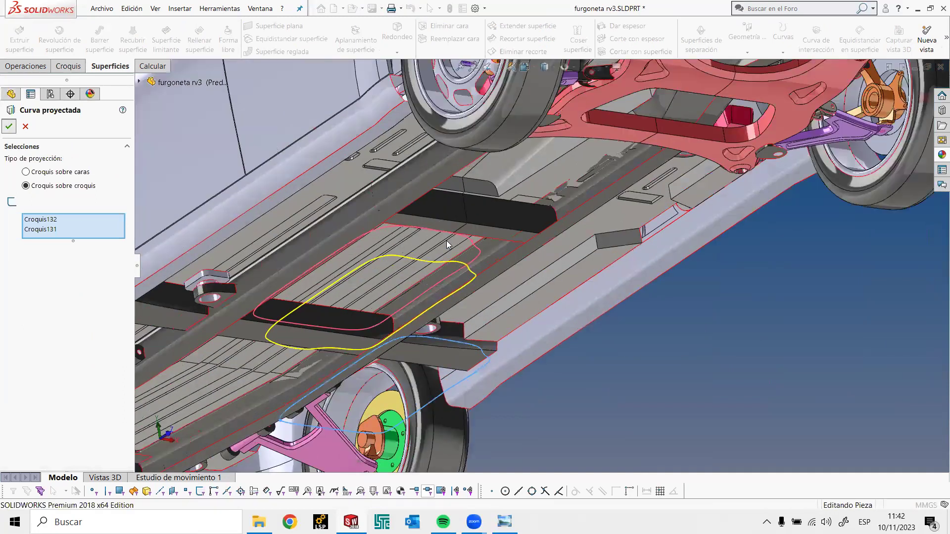
key("Return")
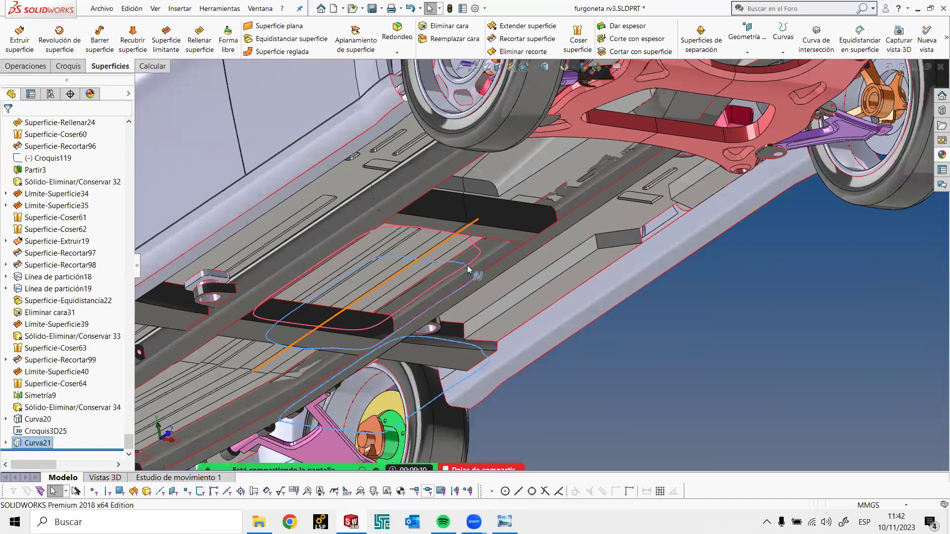
scroll(468, 270, "up", 3)
scroll(494, 275, "down", 1)
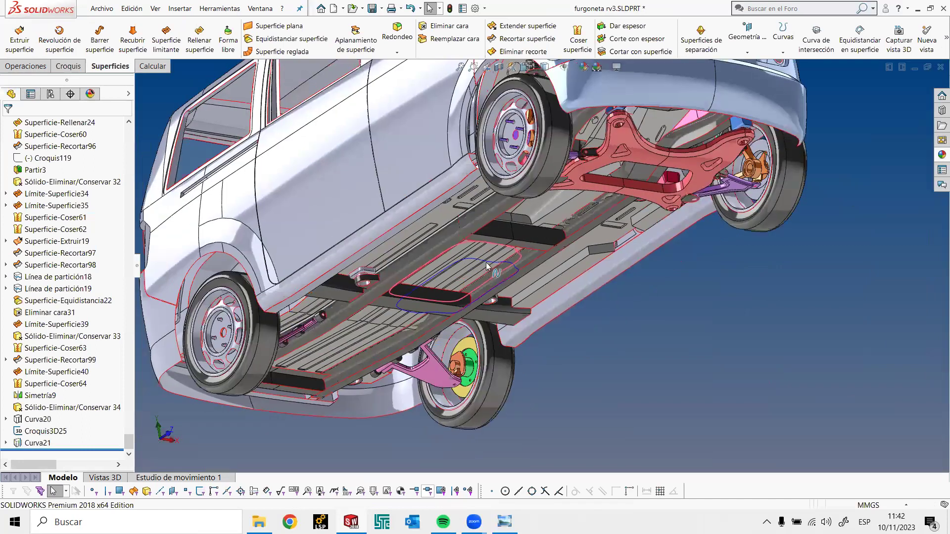
scroll(494, 270, "down", 2)
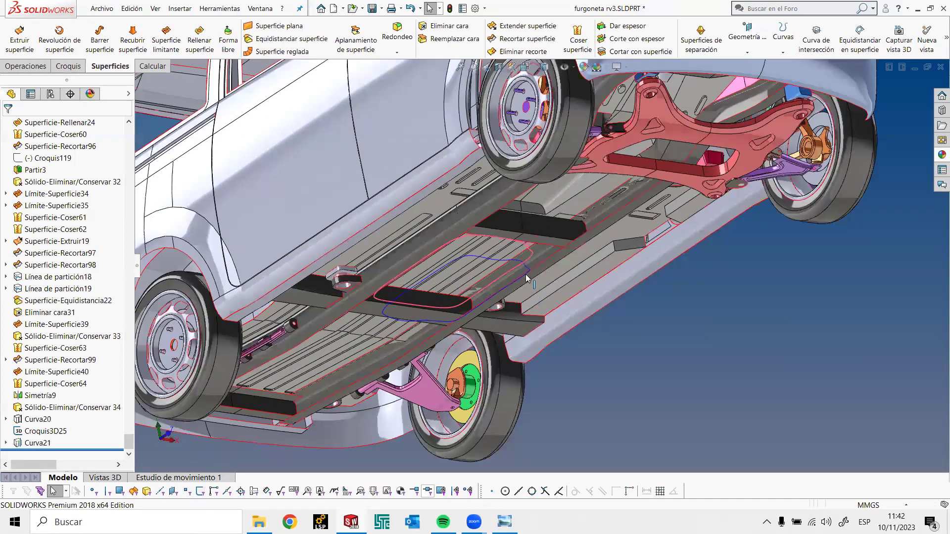
Create fill surface Superficie-Rellenar25 bounded by Curva21 under the van floor
left_click(199, 40)
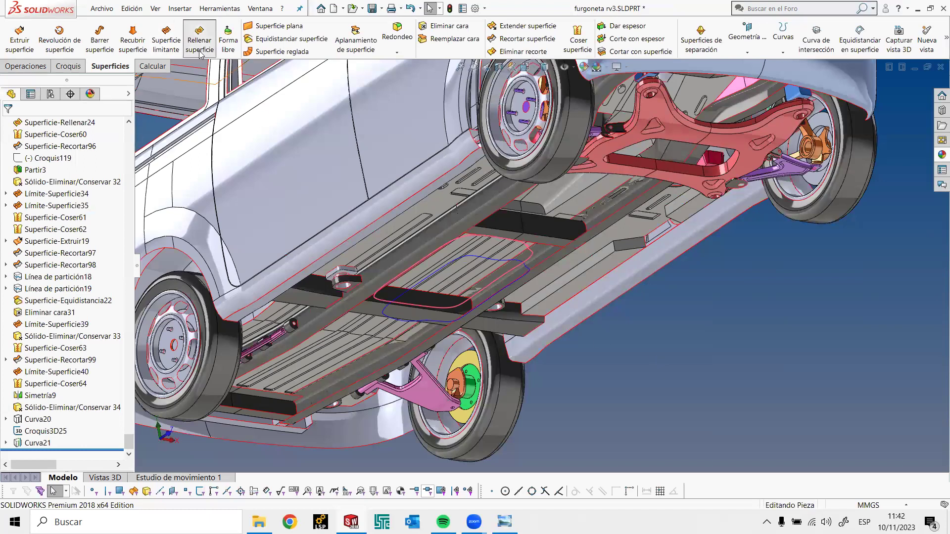
left_click(514, 261)
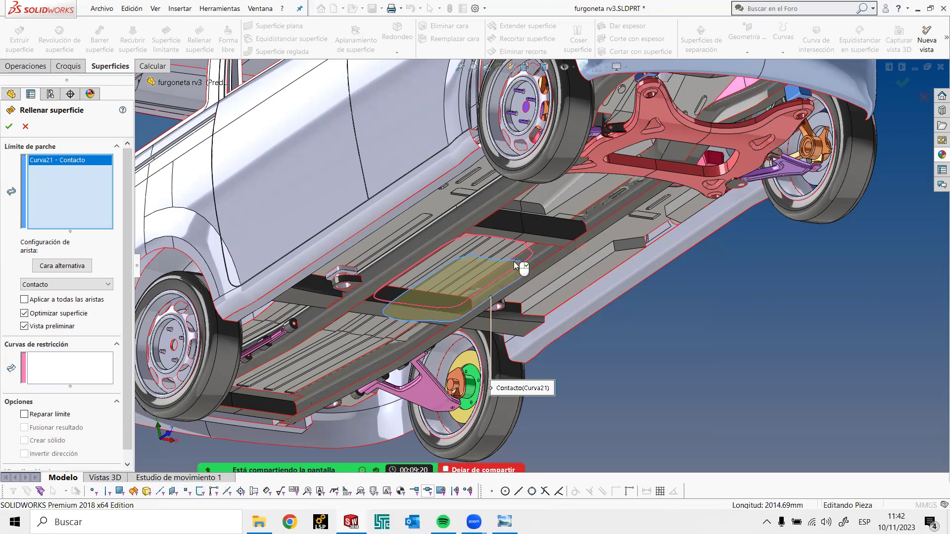
right_click(513, 261)
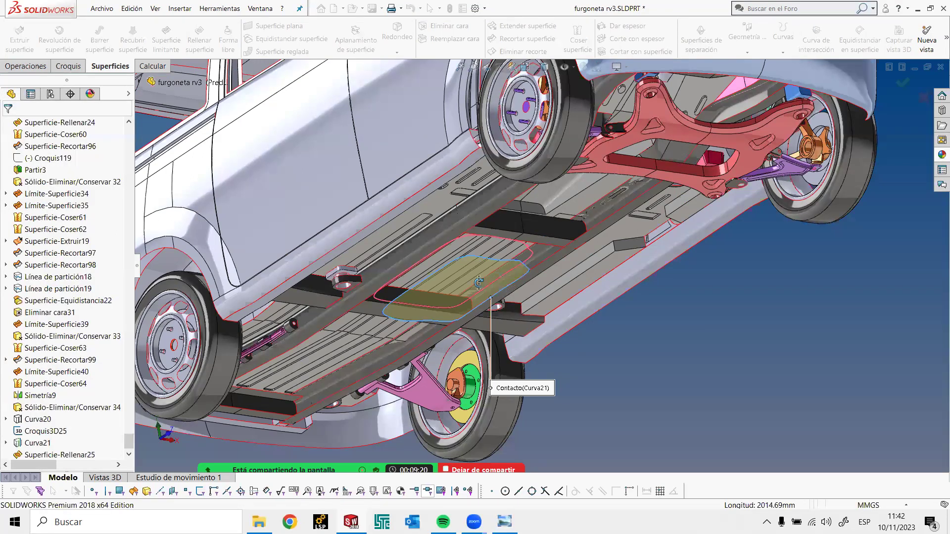
mouse_move(419, 265)
middle_mouse_down()
mouse_move(653, 275)
mouse_move(586, 282)
mouse_move(264, 419)
middle_mouse_up()
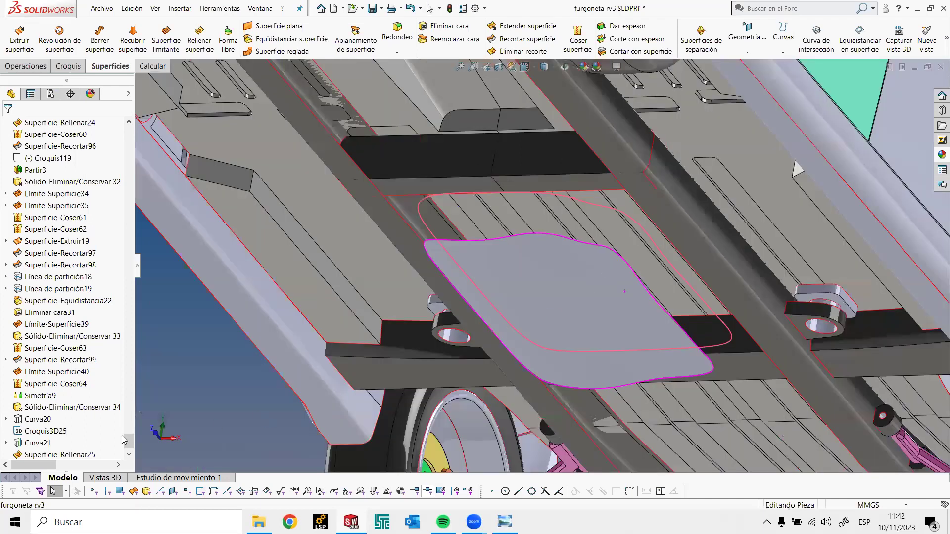
Hide Curva21 and view the whole underside
right_click(35, 442)
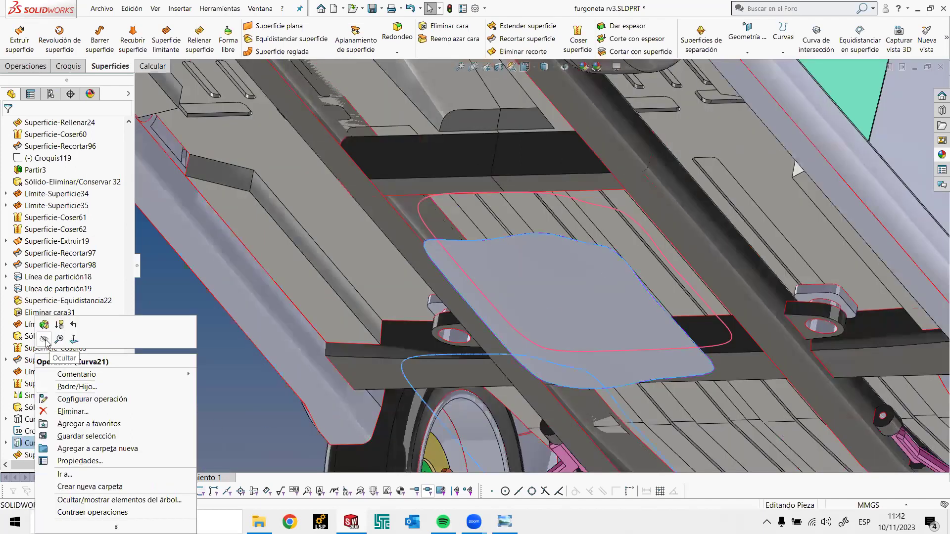
left_click(49, 341)
scroll(558, 334, "up", 3)
mouse_move(558, 334)
middle_mouse_down()
mouse_move(611, 292)
mouse_move(867, 371)
middle_mouse_up()
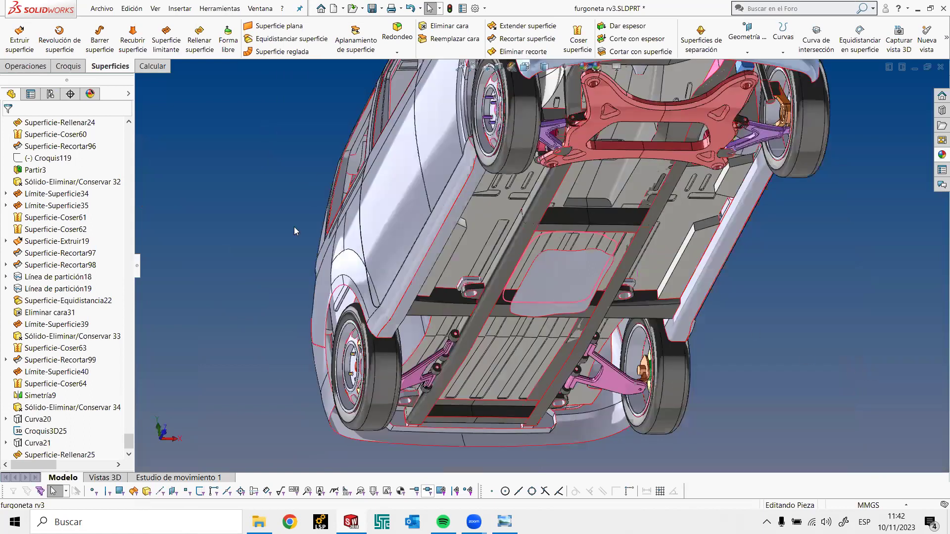
Start a boundary surface from Croquis3D25 to the fill surface's edge
left_click(166, 37)
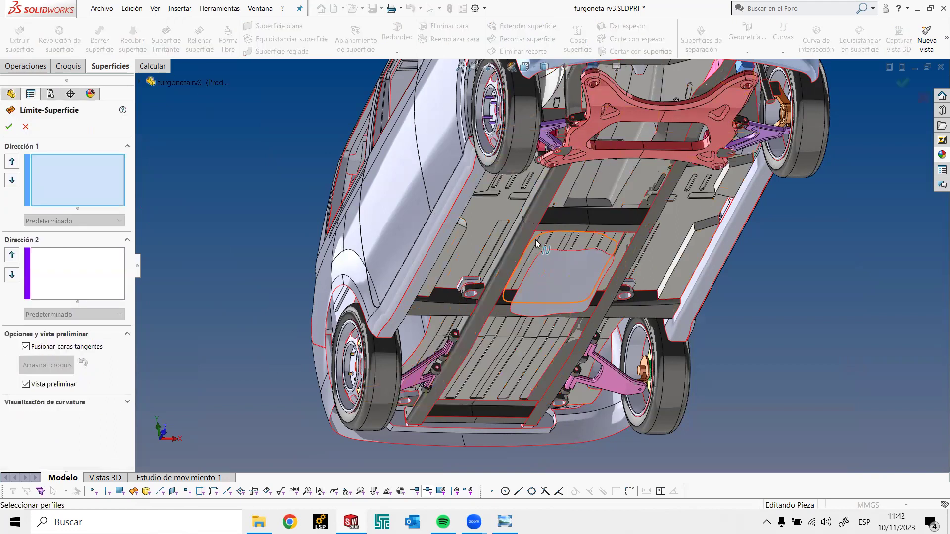
left_click(536, 243)
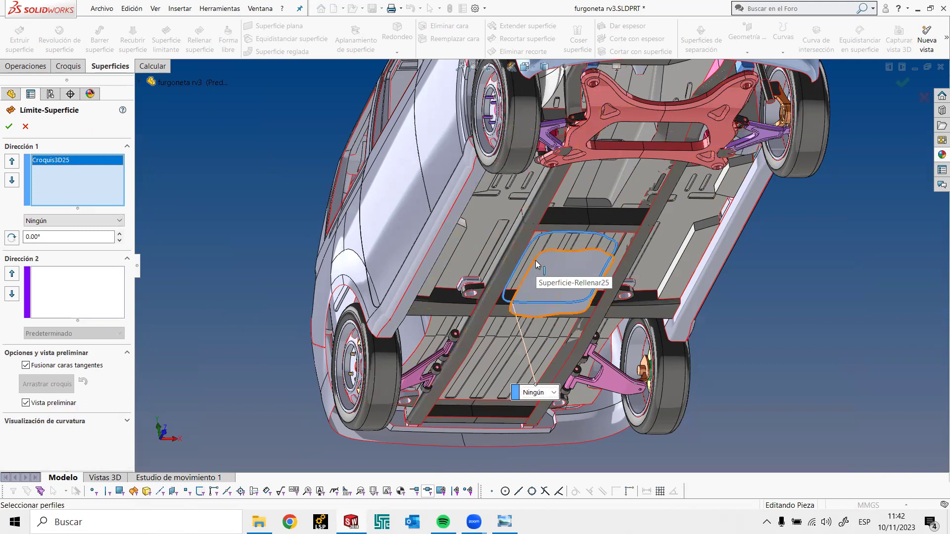
left_click(536, 261)
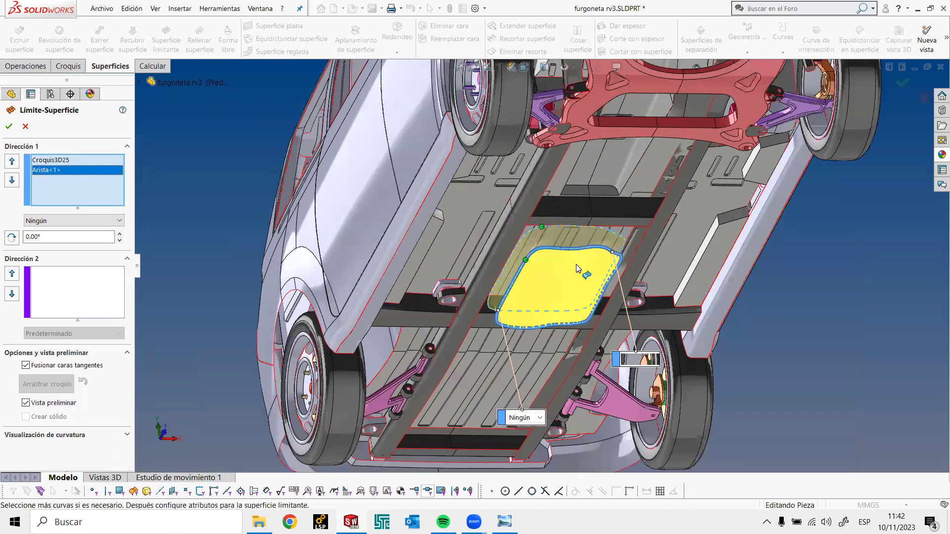
scroll(569, 262, "down", 2)
scroll(556, 251, "down", 3)
mouse_move(556, 251)
middle_mouse_down()
mouse_move(542, 240)
mouse_move(478, 267)
middle_mouse_up()
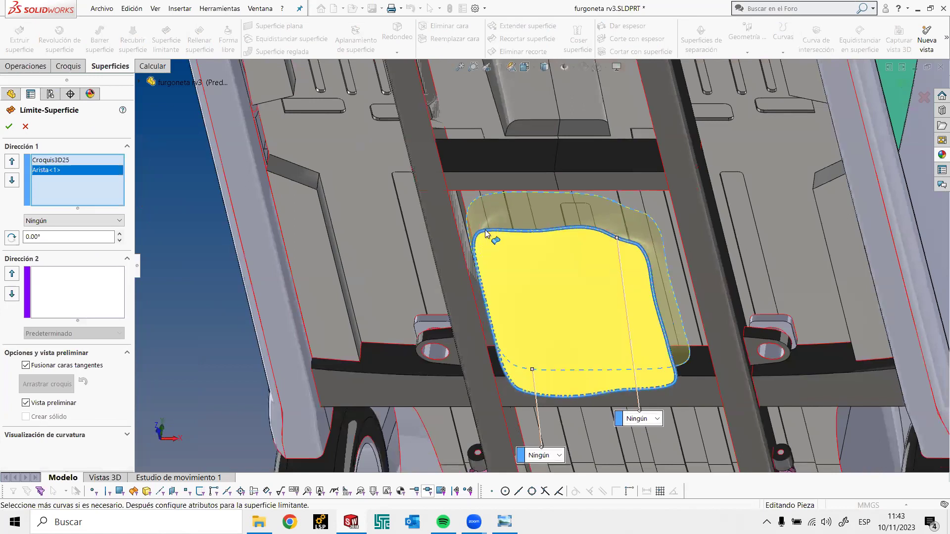
middle_click_drag(538, 278, 579, 269)
scroll(560, 262, "up", 3)
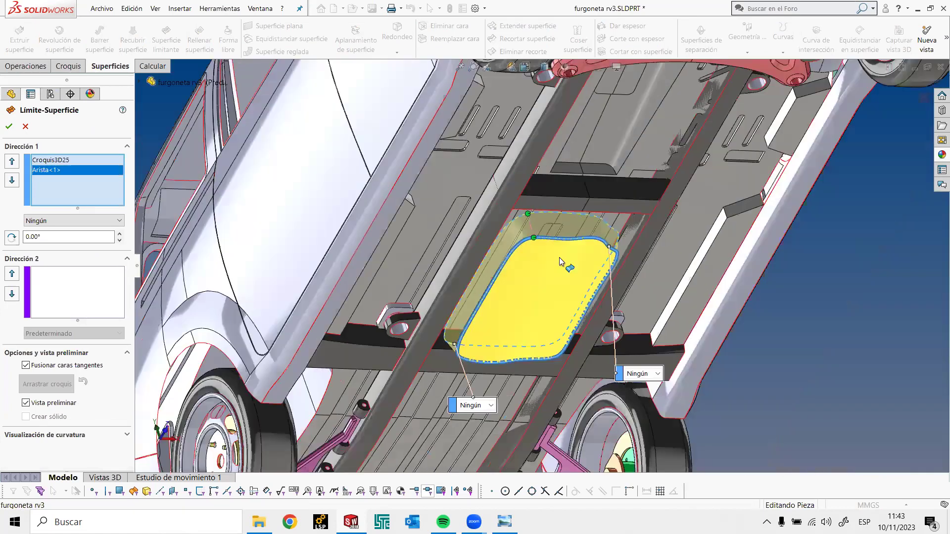
middle_click_drag(502, 270, 679, 379)
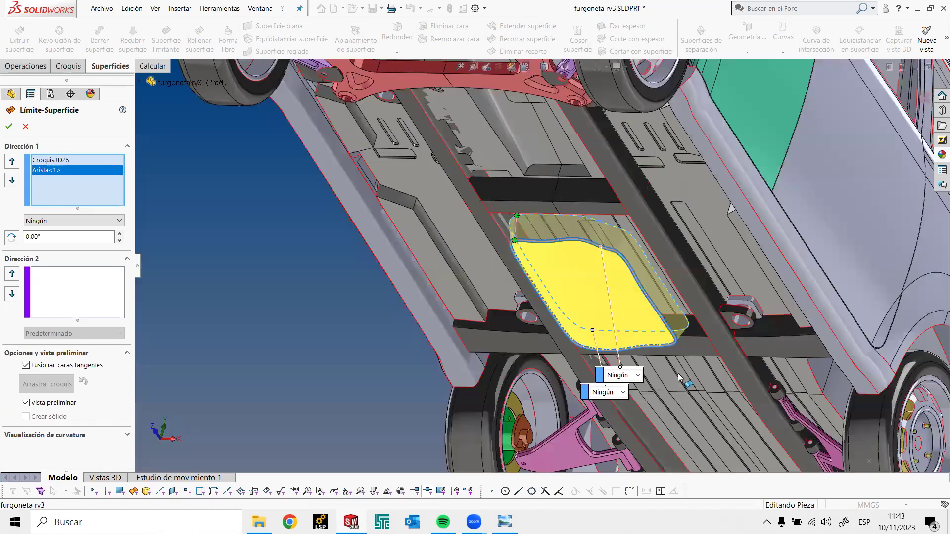
Make the wall tangent to the bottom face (Tangencia a cara) and accept Límite-Superficie41
left_click(638, 376)
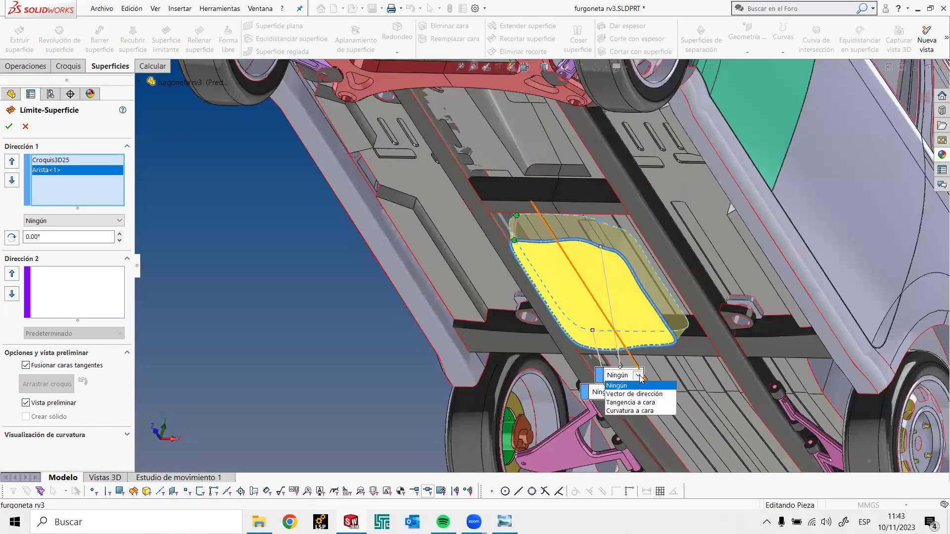
left_click(649, 404)
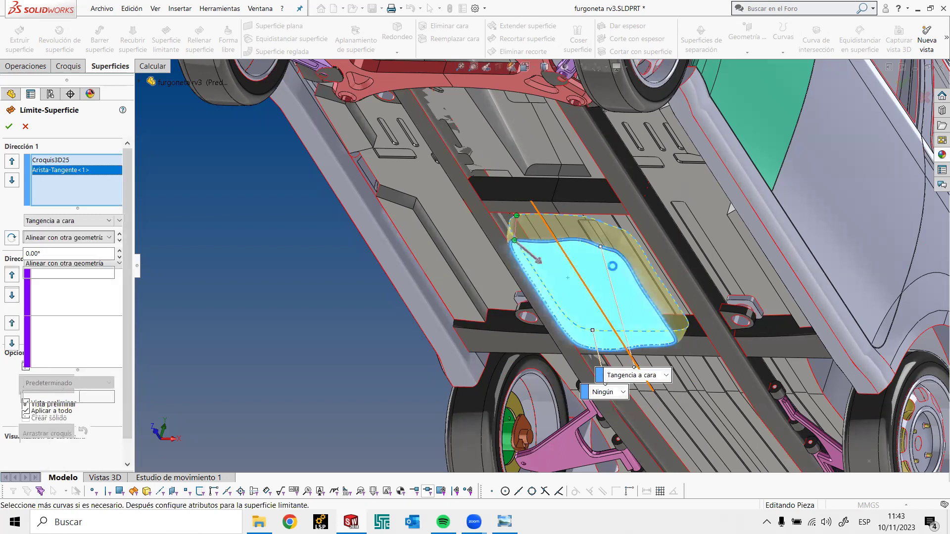
scroll(614, 271, "down", 1)
scroll(615, 271, "down", 1)
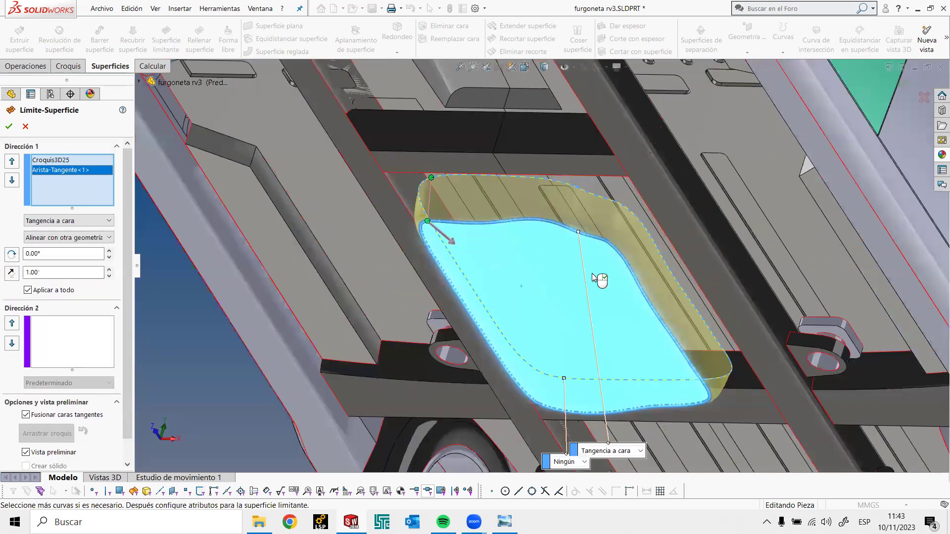
scroll(623, 275, "down", 2)
scroll(627, 288, "down", 1)
scroll(626, 287, "up", 2)
left_click(9, 127)
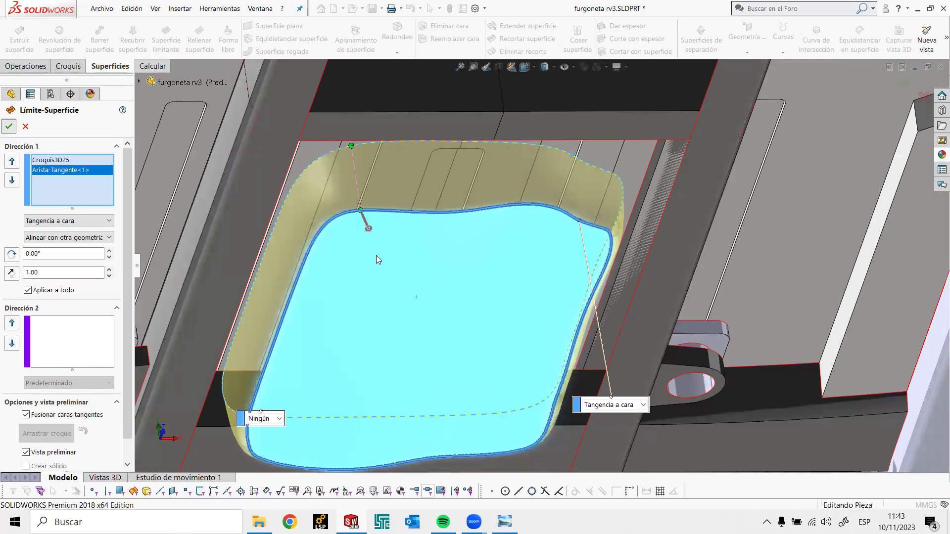
scroll(451, 250, "up", 2)
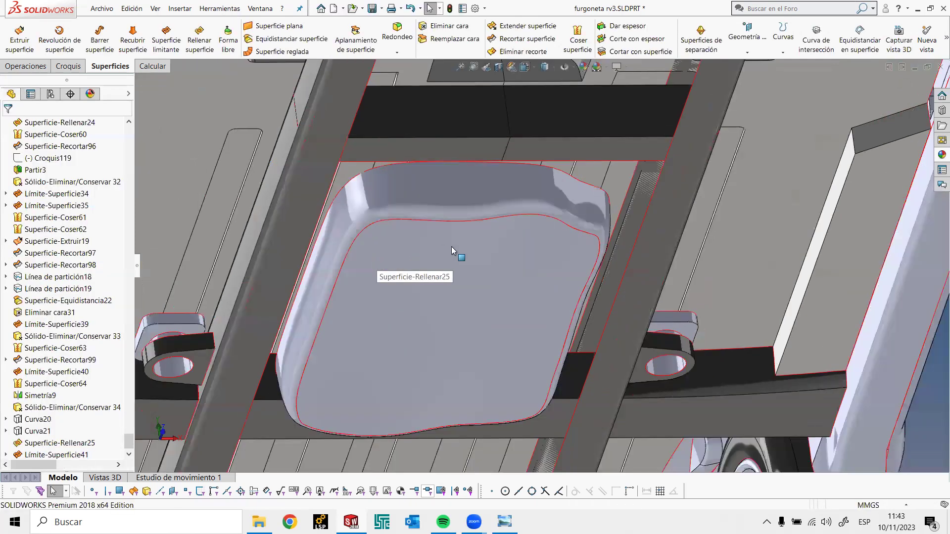
middle_click_drag(393, 222, 384, 183)
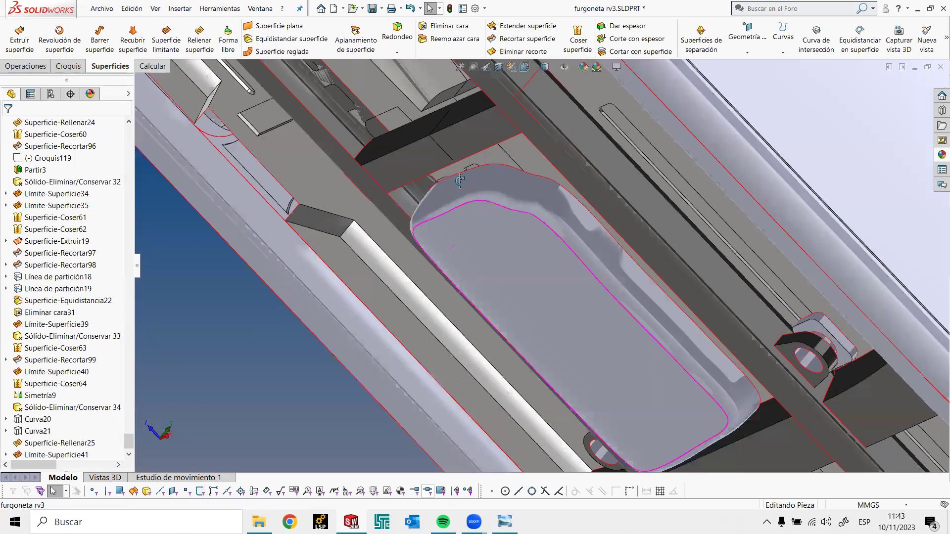
middle_click_drag(460, 181, 429, 148)
middle_click_drag(444, 190, 542, 269)
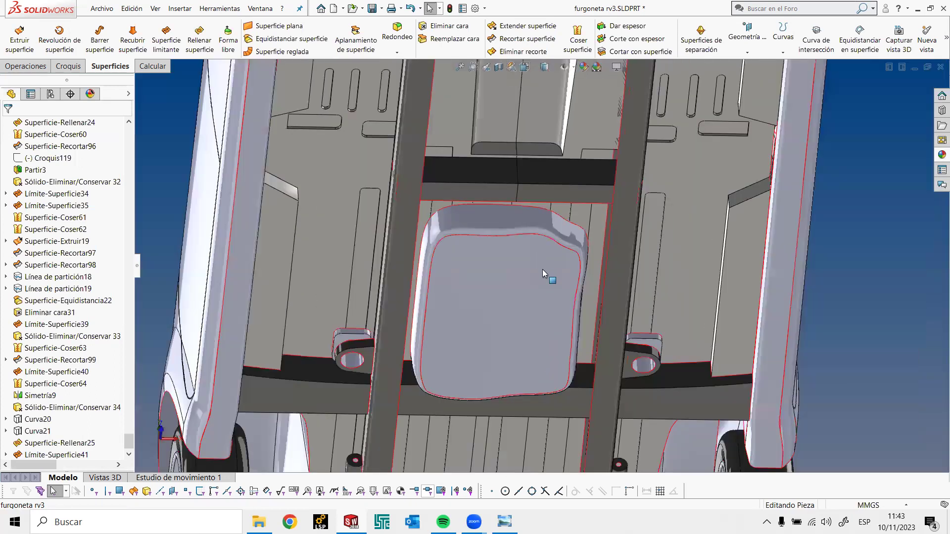
Knit Superficie-Rellenar25 and Límite-Superficie41 into one tank surface
left_click(542, 275)
key("Return")
left_click(528, 228)
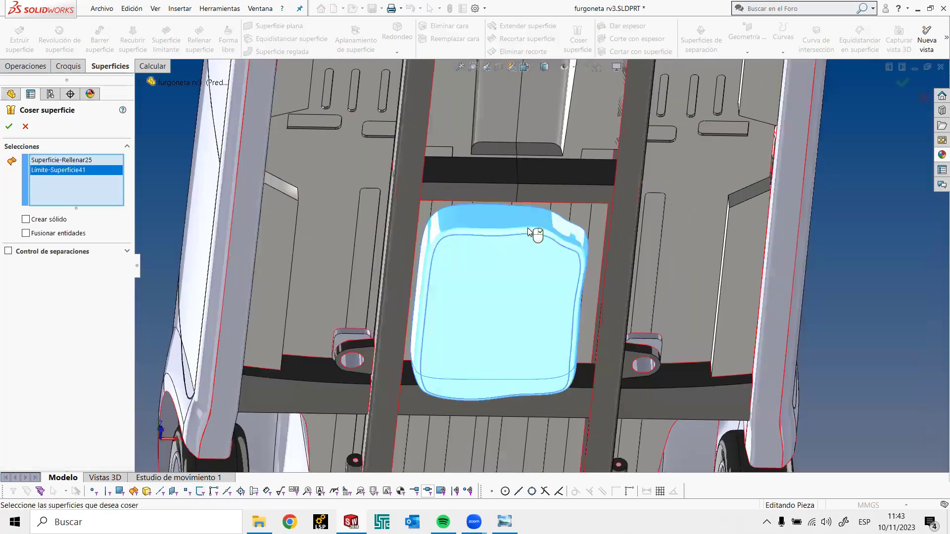
right_click(528, 228)
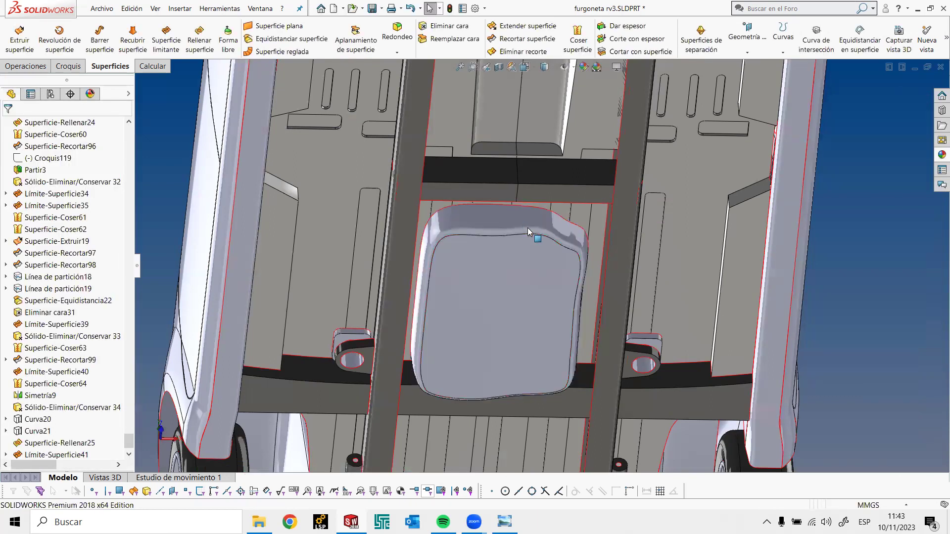
mouse_move(527, 229)
middle_mouse_down()
mouse_move(501, 240)
mouse_move(462, 236)
middle_mouse_up()
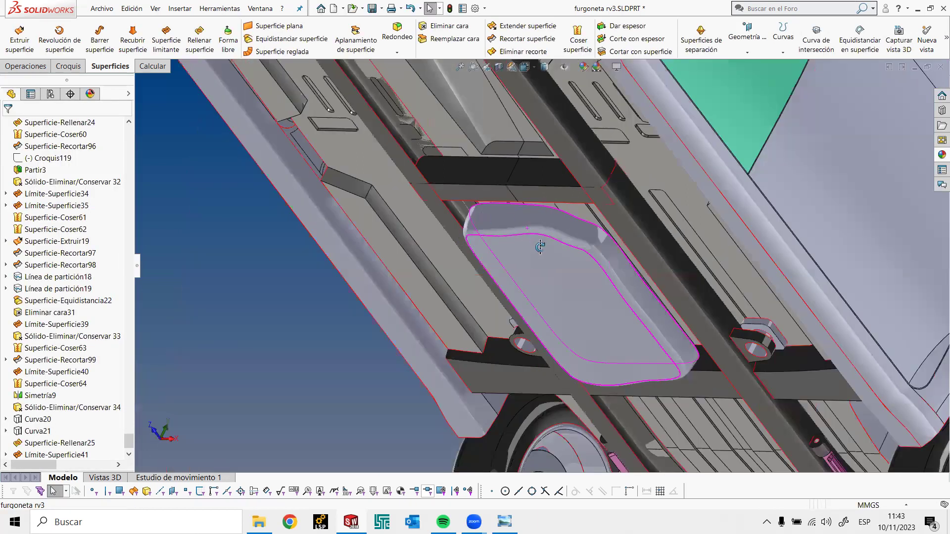
middle_click_drag(540, 247, 557, 256)
Orbit around the van underside to inspect the knitted fuel tank shell
middle_click_drag(479, 248, 468, 201)
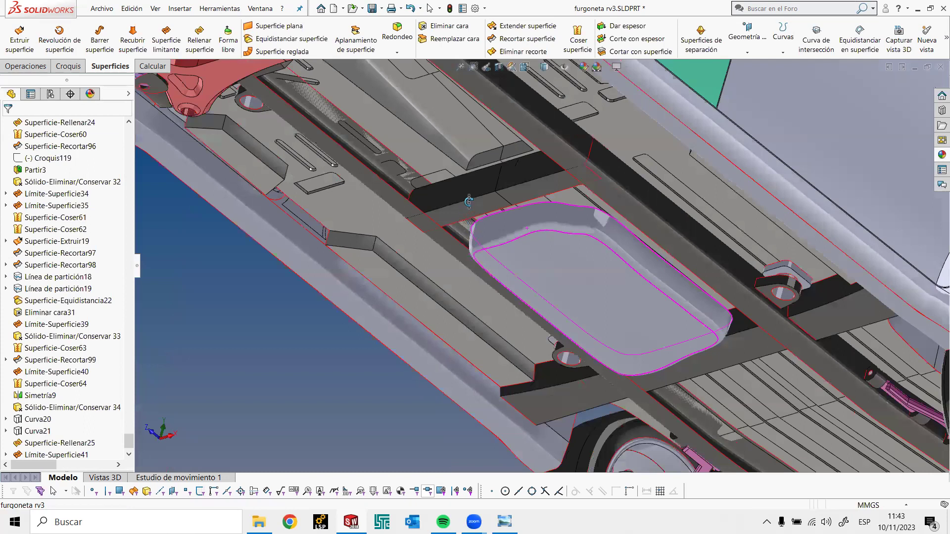
middle_click_drag(500, 248, 493, 252)
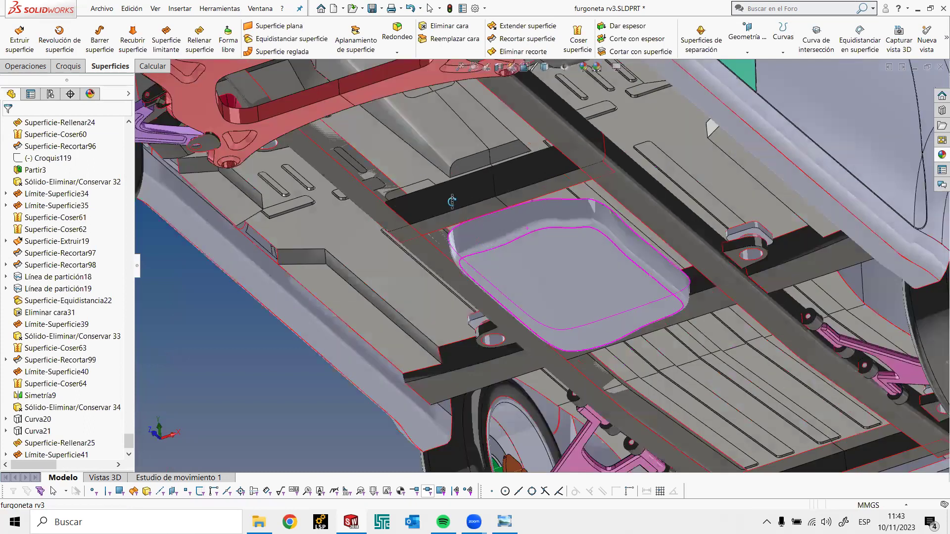
middle_click_drag(452, 201, 483, 233)
key("ctrl+shift+z")
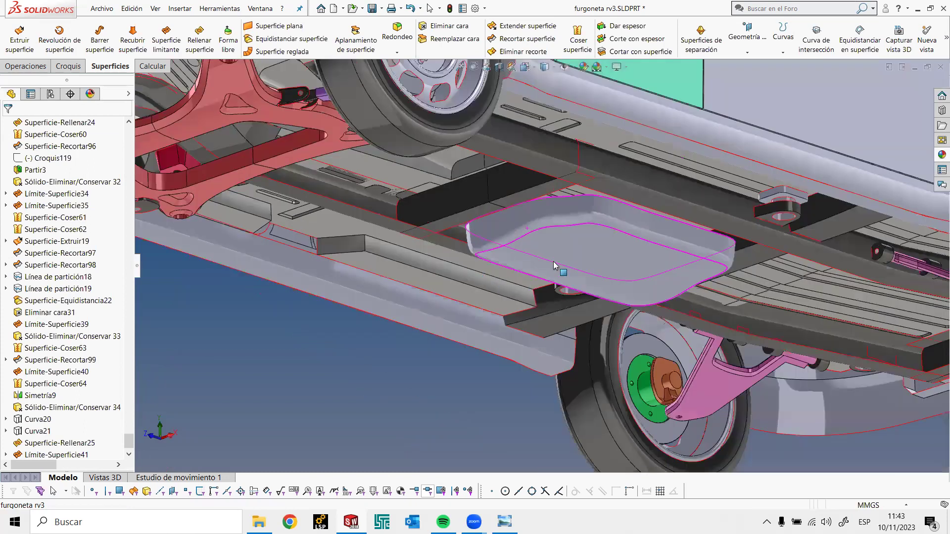
scroll(569, 255, "down", 3)
mouse_move(598, 268)
middle_mouse_down()
mouse_move(576, 349)
mouse_move(539, 317)
mouse_move(246, 395)
middle_mouse_up()
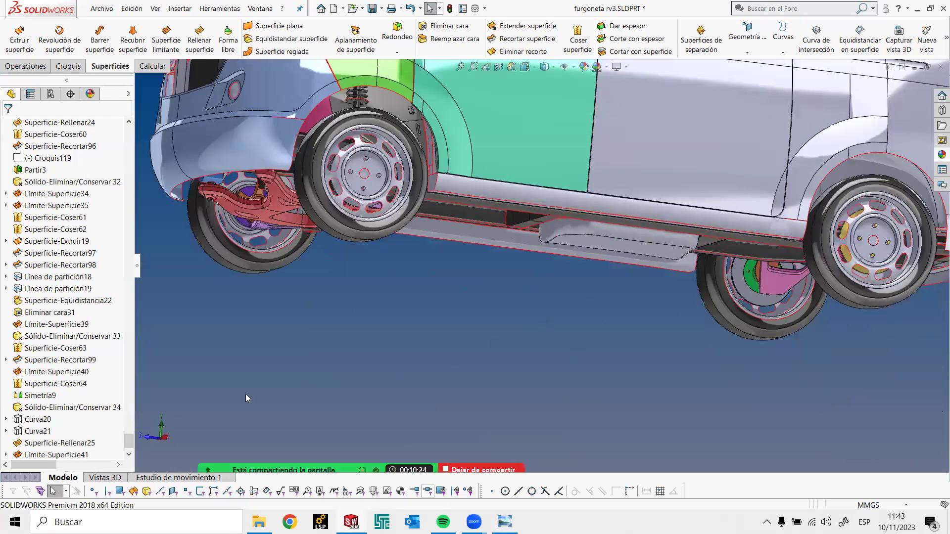
scroll(64, 247, "up", 10)
scroll(60, 193, "up", 15)
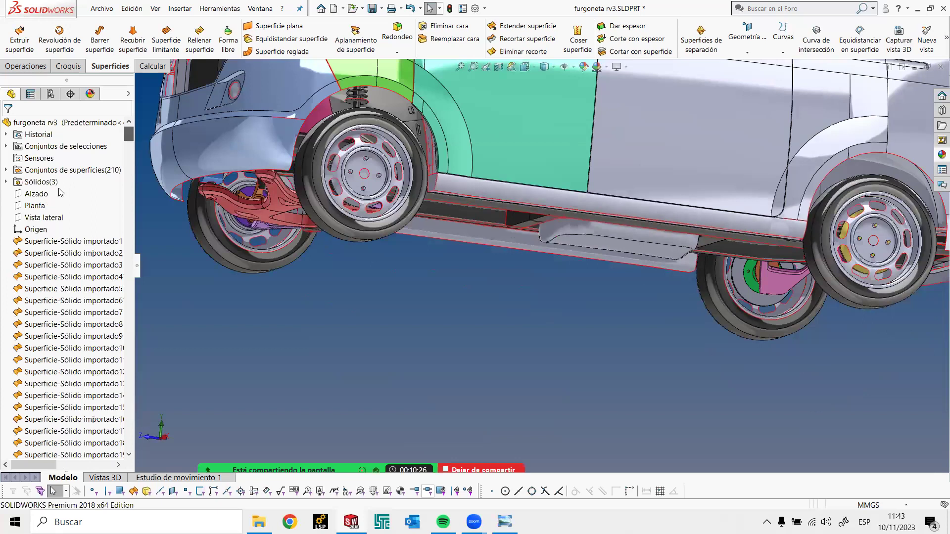
Start a new sketch on the Planta plane
right_click(40, 210)
left_click(47, 189)
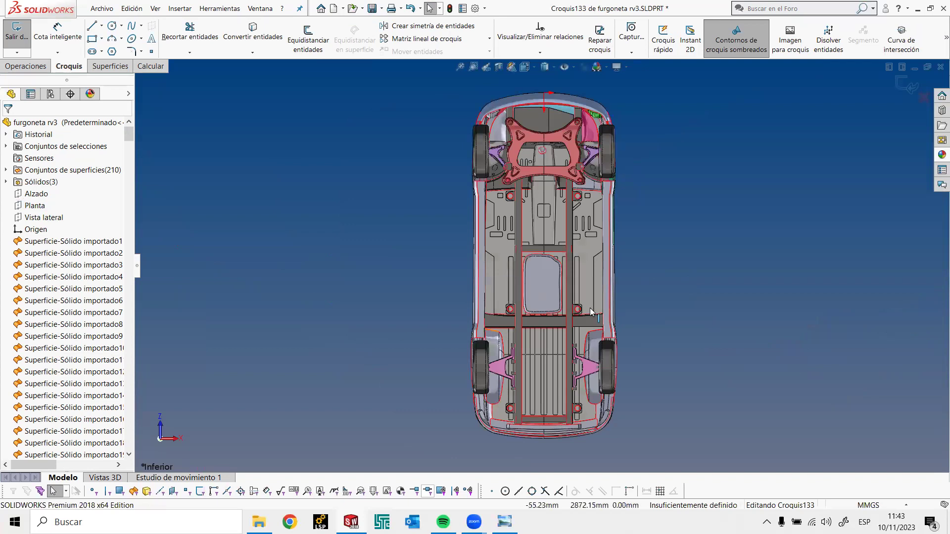
scroll(518, 257, "down", 2)
scroll(534, 258, "down", 2)
scroll(533, 258, "down", 2)
scroll(533, 258, "up", 2)
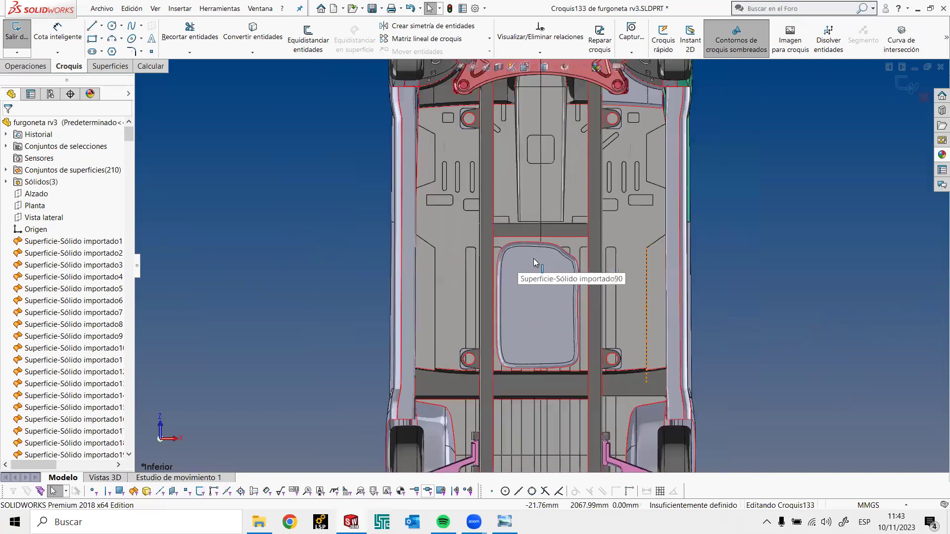
Offset the tank recess face outline by 10 mm to form Croquis133
left_click(300, 39)
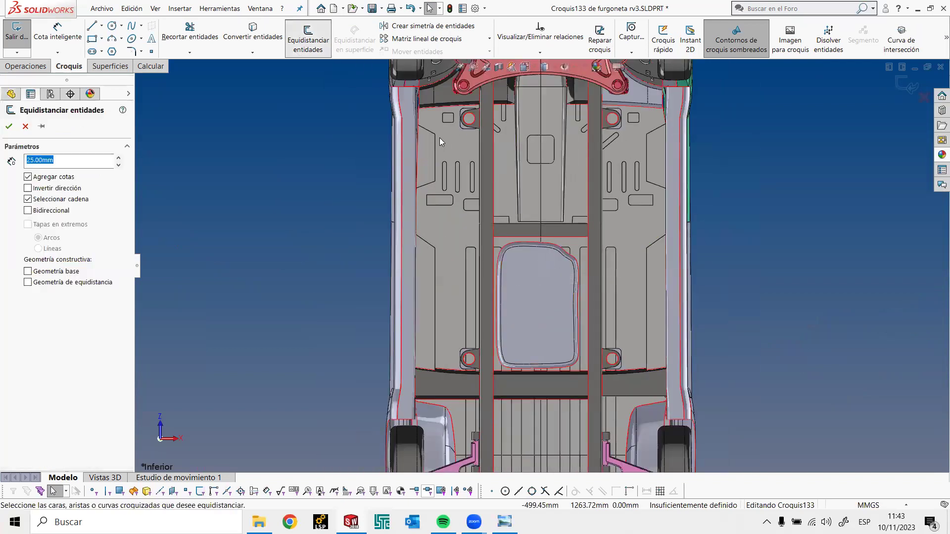
left_click(524, 266)
scroll(524, 266, "down", 1)
scroll(539, 271, "down", 2)
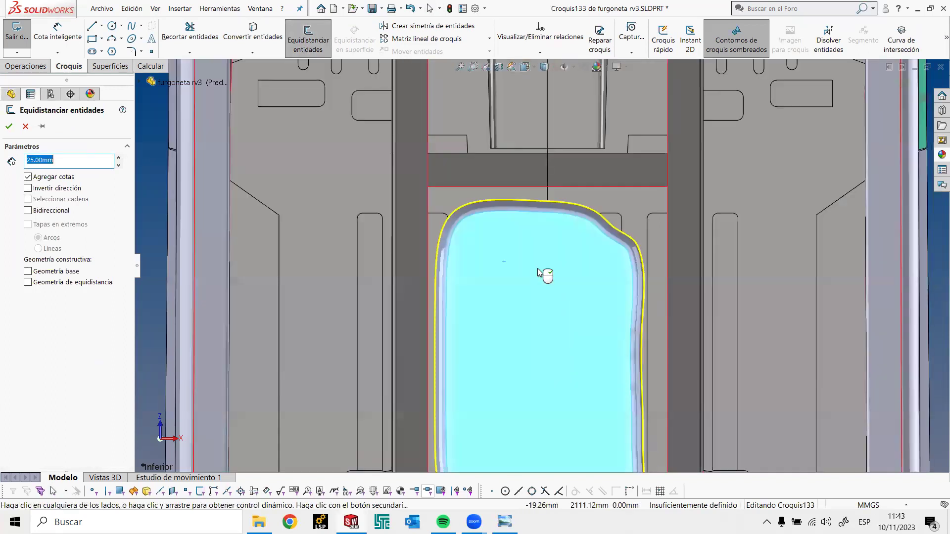
type("10")
key("Return")
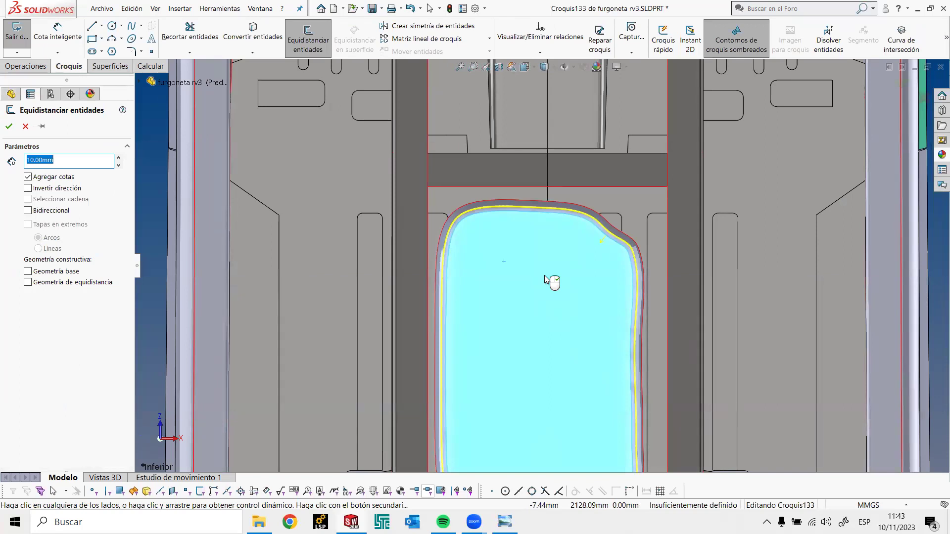
right_click(544, 275)
scroll(544, 275, "up", 2)
scroll(544, 275, "up", 3)
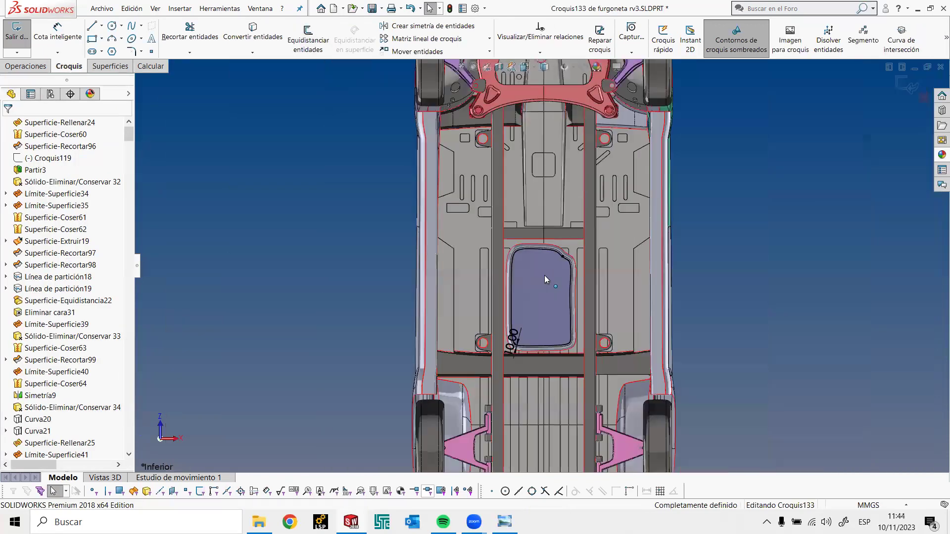
scroll(504, 318, "down", 2)
middle_click_drag(504, 317, 862, 170)
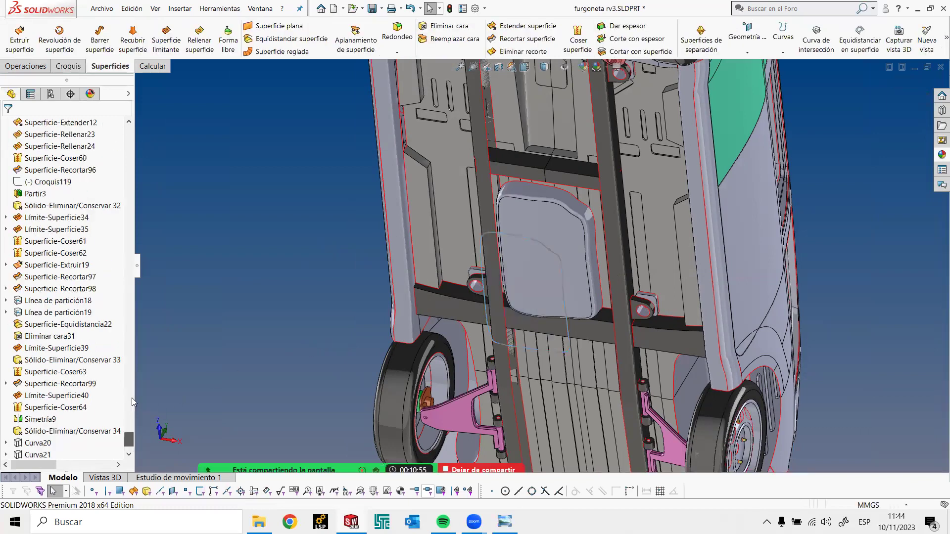
left_click_drag(131, 437, 130, 130)
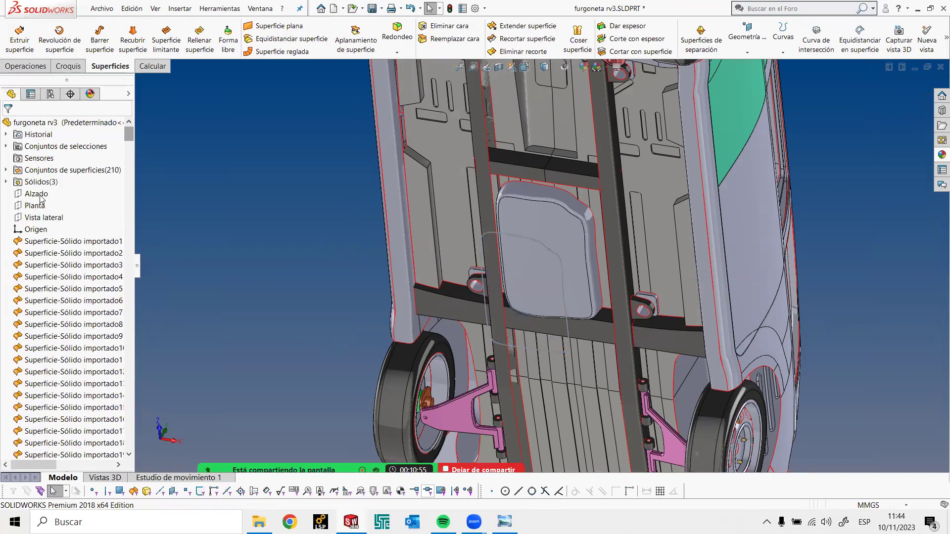
Start a new sketch, Croquis134, on the Alzado plane
right_click(41, 199)
left_click(55, 184)
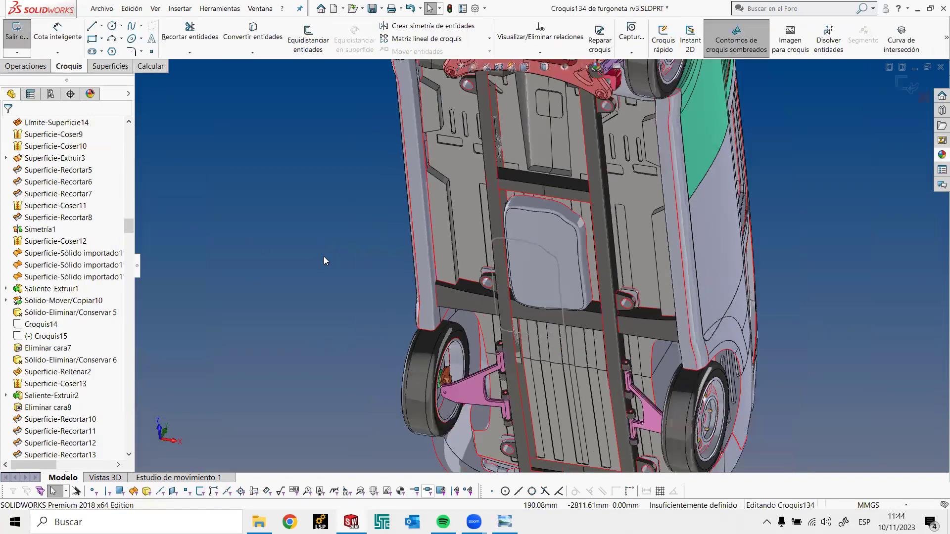
scroll(548, 189, "down", 2)
scroll(514, 188, "down", 2)
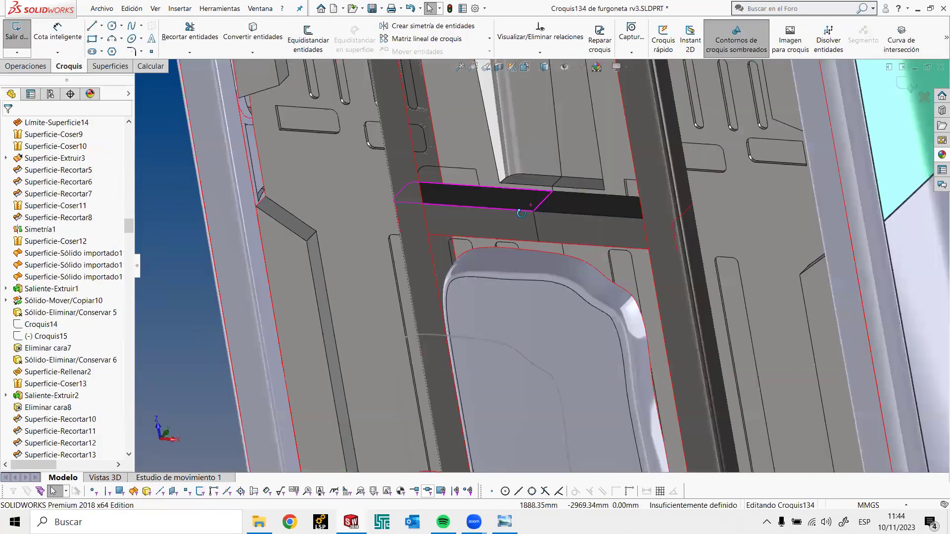
middle_click_drag(455, 179, 467, 172)
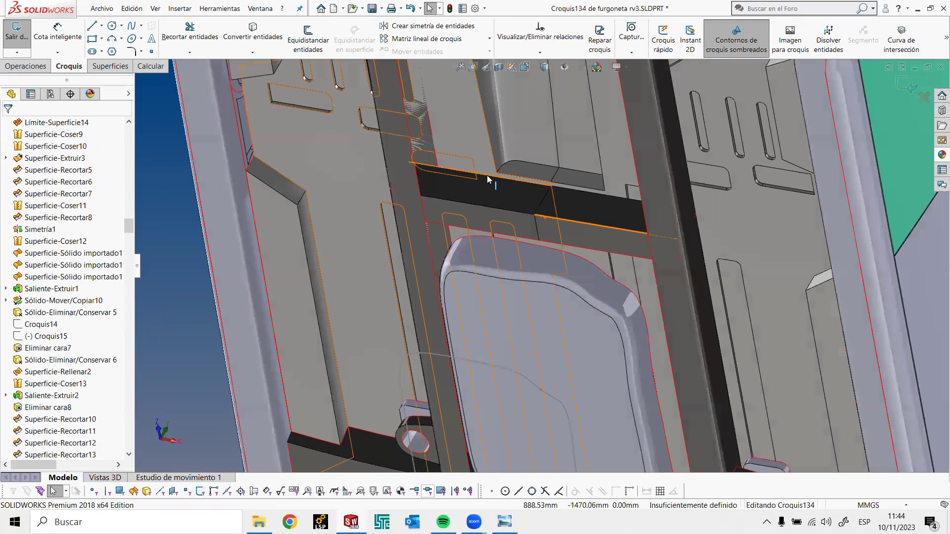
Convert the cross-member's top edge into sketch lines and view the van from the front
left_click(487, 175)
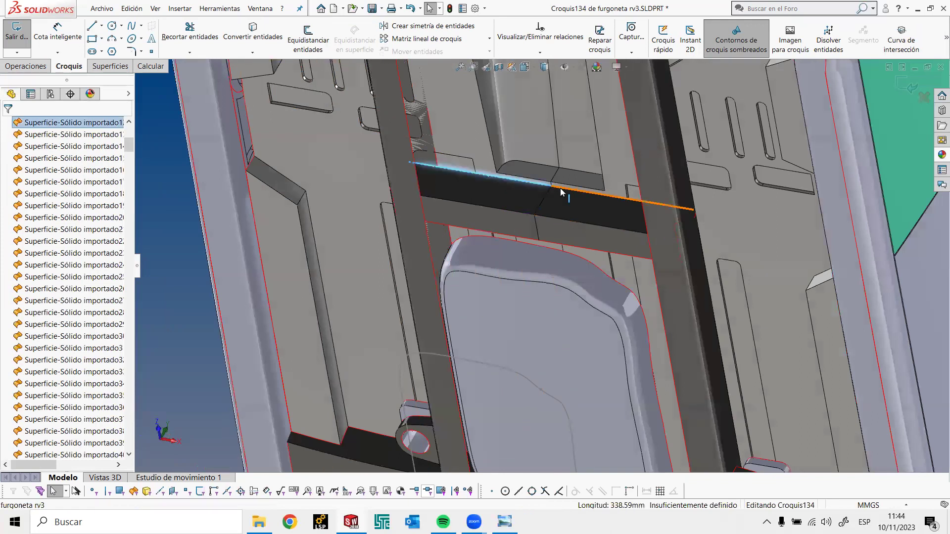
left_click(253, 31)
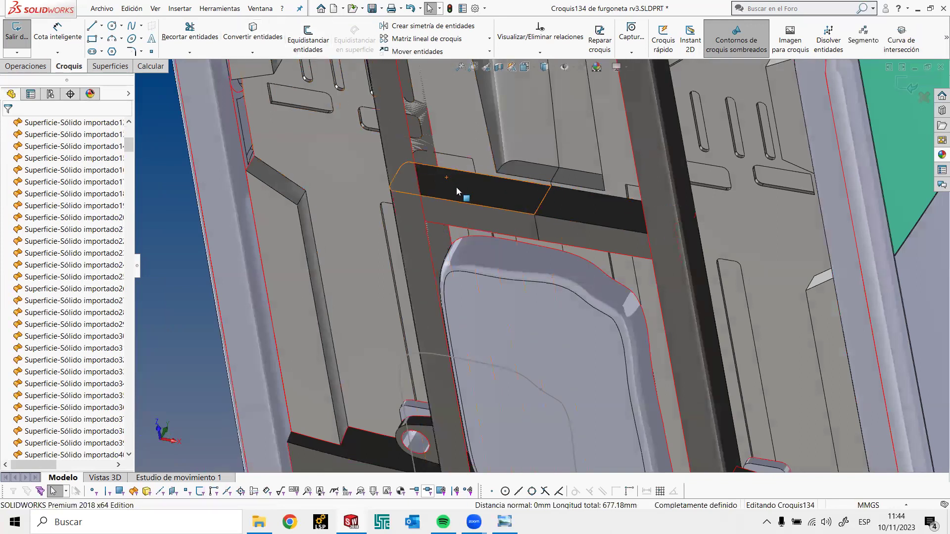
scroll(460, 191, "up", 2)
key("f")
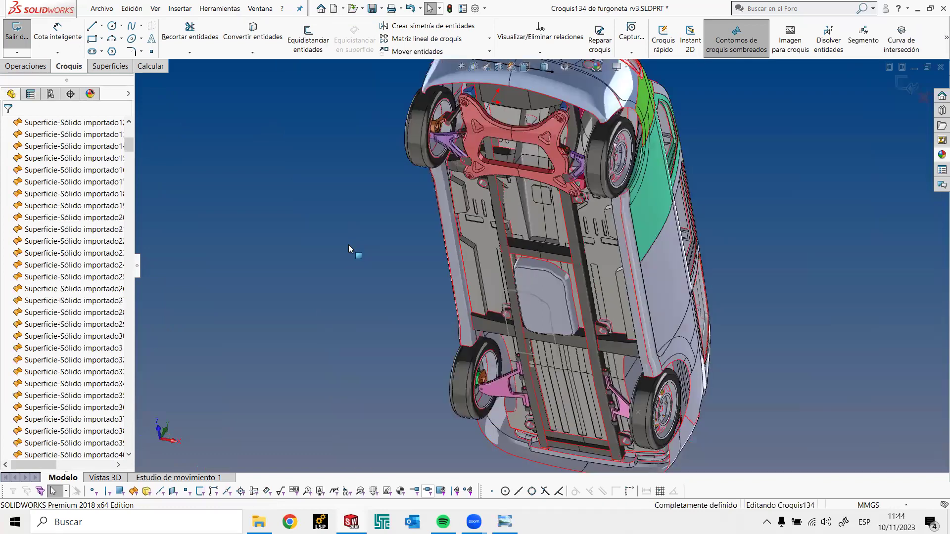
key("ctrl+1")
scroll(348, 227, "down", 1)
scroll(349, 227, "down", 1)
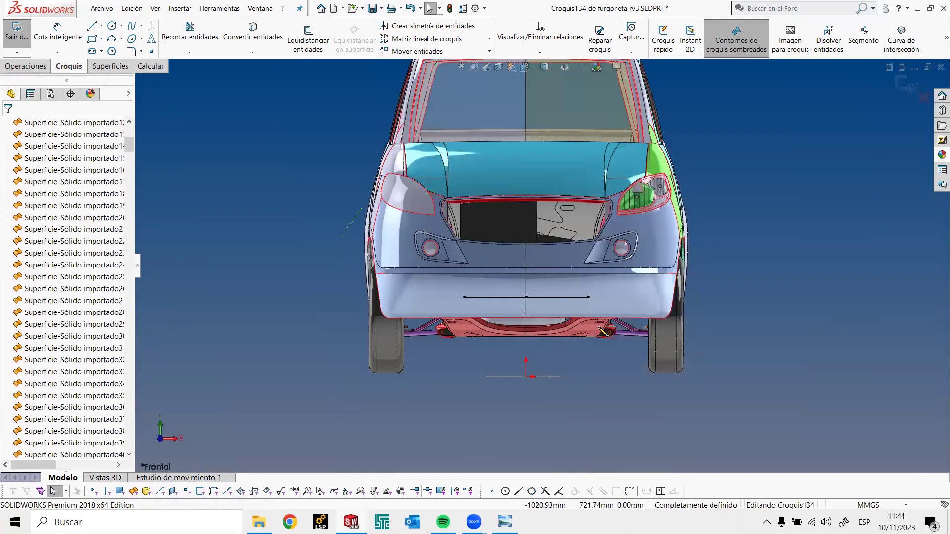
In wireframe, make the lower horizontal line (about 470.85 mm) construction geometry
left_click(569, 297)
left_click(754, 290)
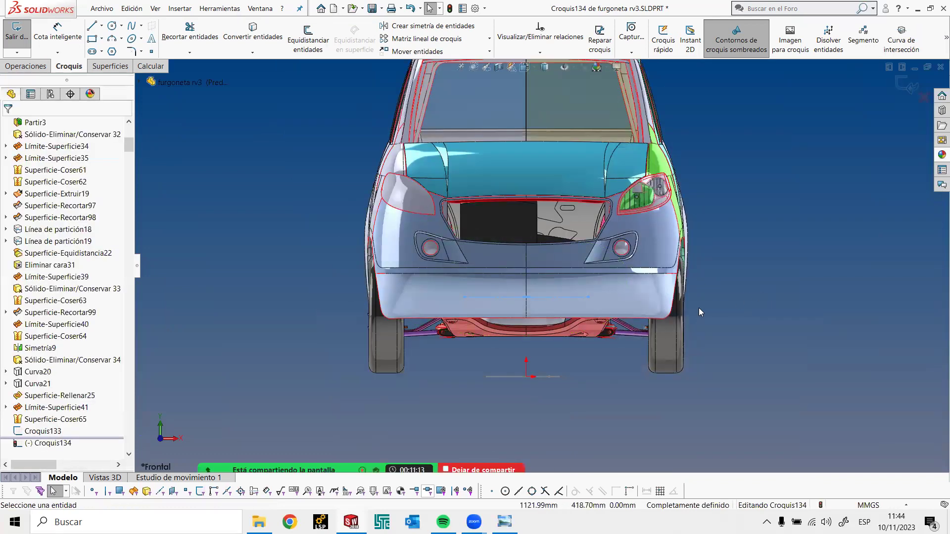
scroll(589, 309, "down", 1)
scroll(586, 314, "down", 1)
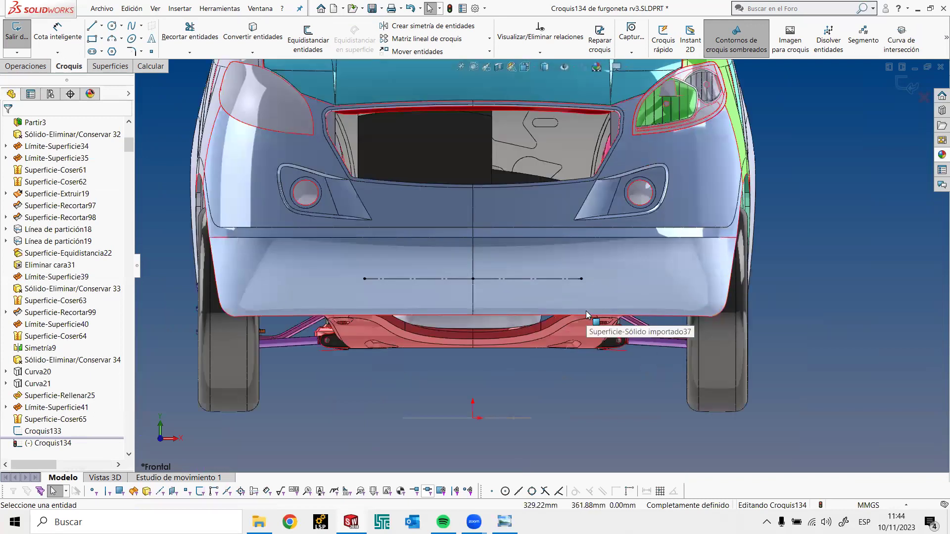
scroll(586, 314, "down", 1)
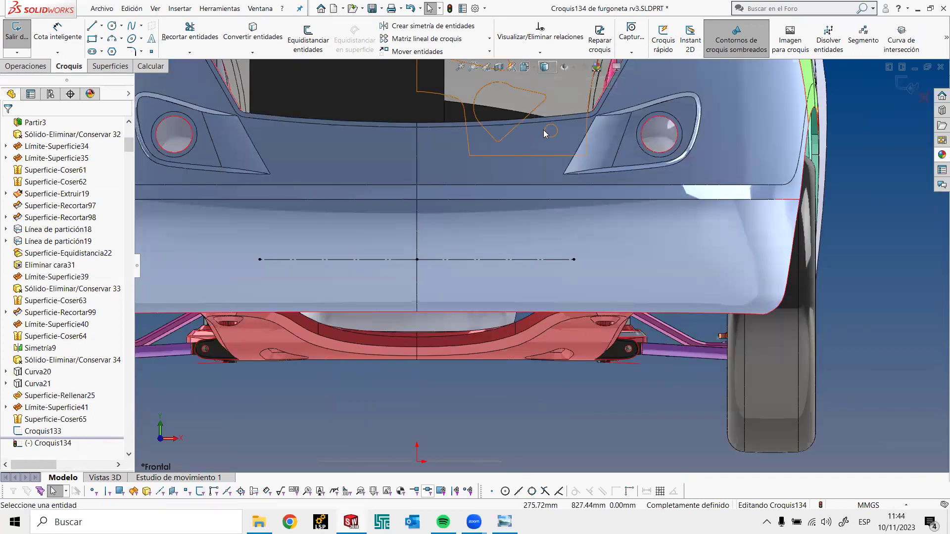
key("w")
scroll(317, 286, "down", 2)
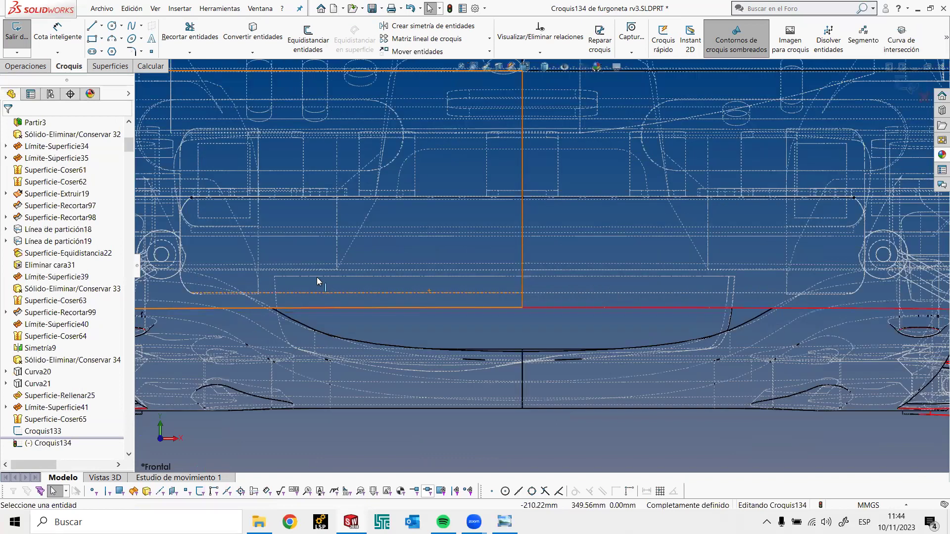
left_click(317, 275)
scroll(546, 92, "up", 1)
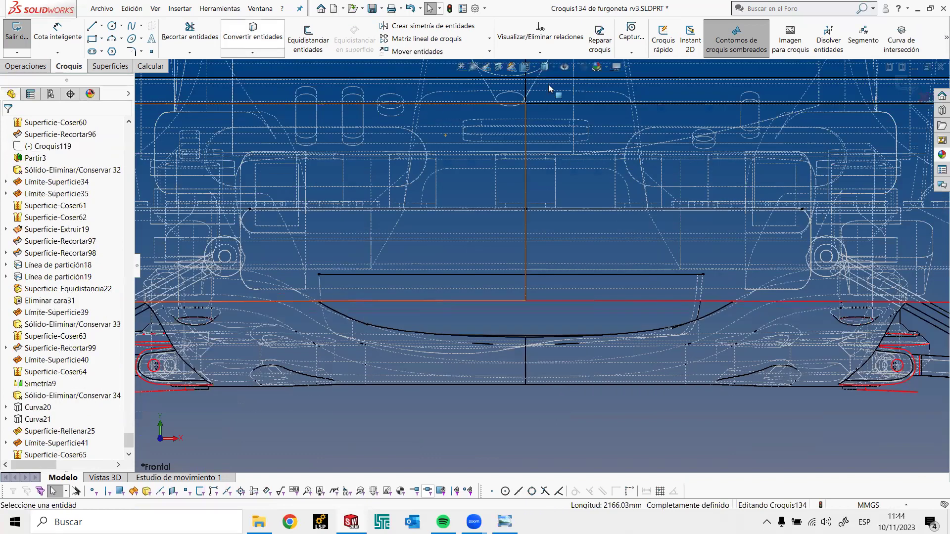
scroll(542, 267, "up", 1)
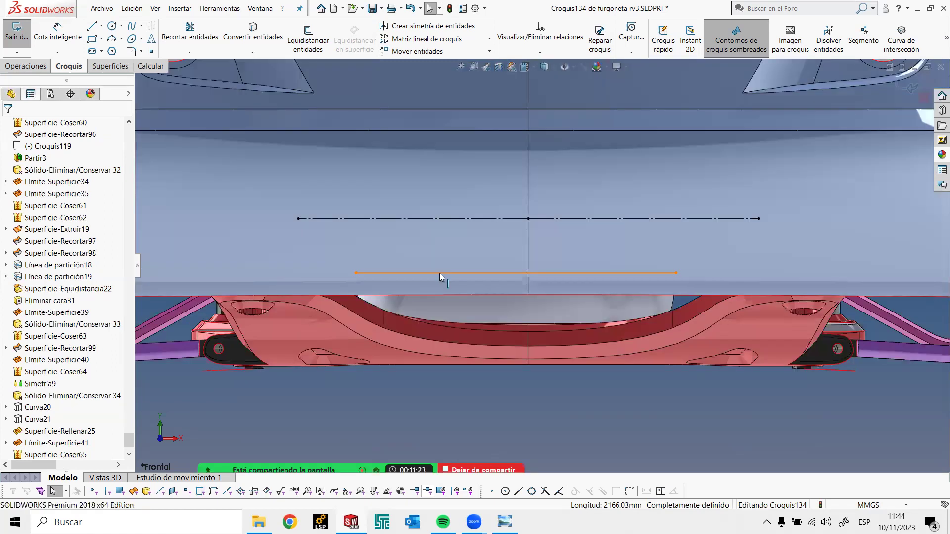
left_click(440, 273)
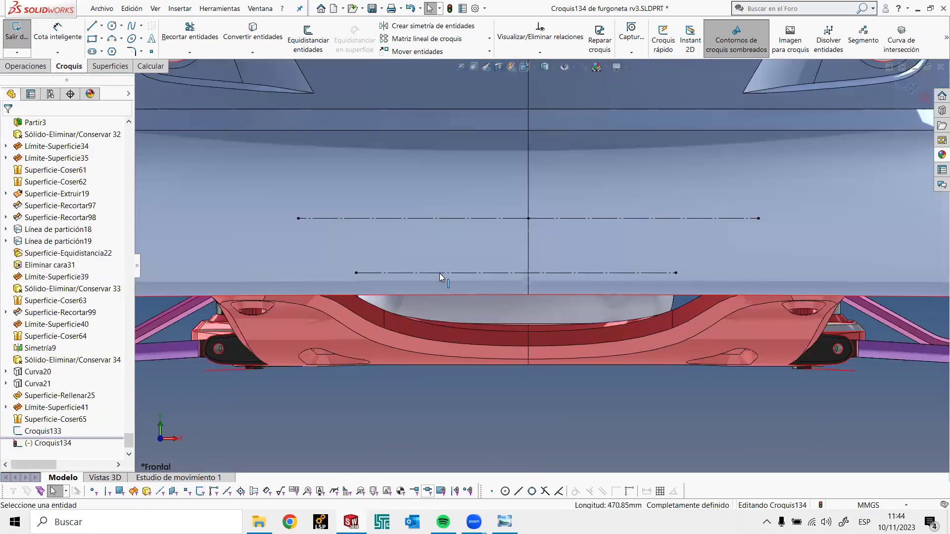
scroll(440, 273, "up", 2)
scroll(451, 333, "down", 1)
left_click(131, 26)
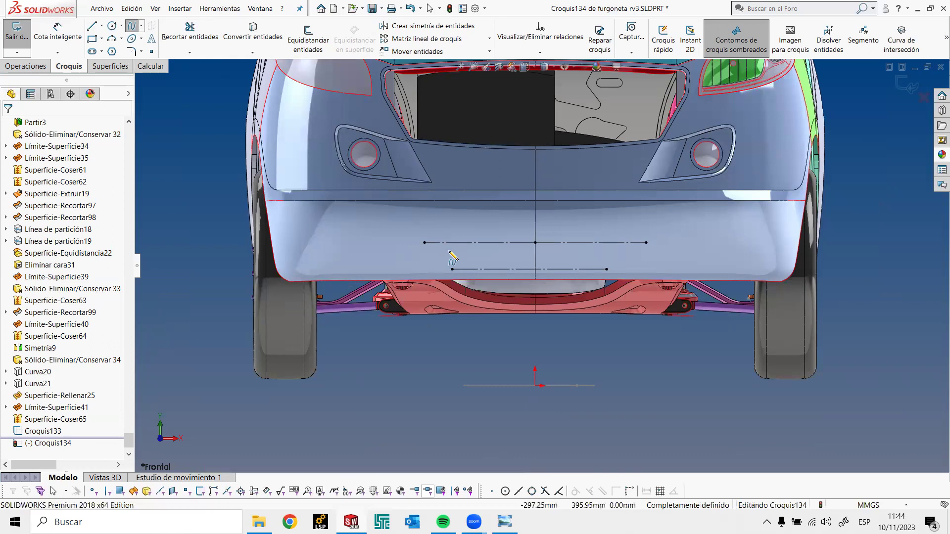
Place the left spline points across the rear between the two construction lines
left_click(431, 259)
left_click(458, 246)
left_click(495, 246)
left_click(522, 248)
scroll(537, 250, "down", 3)
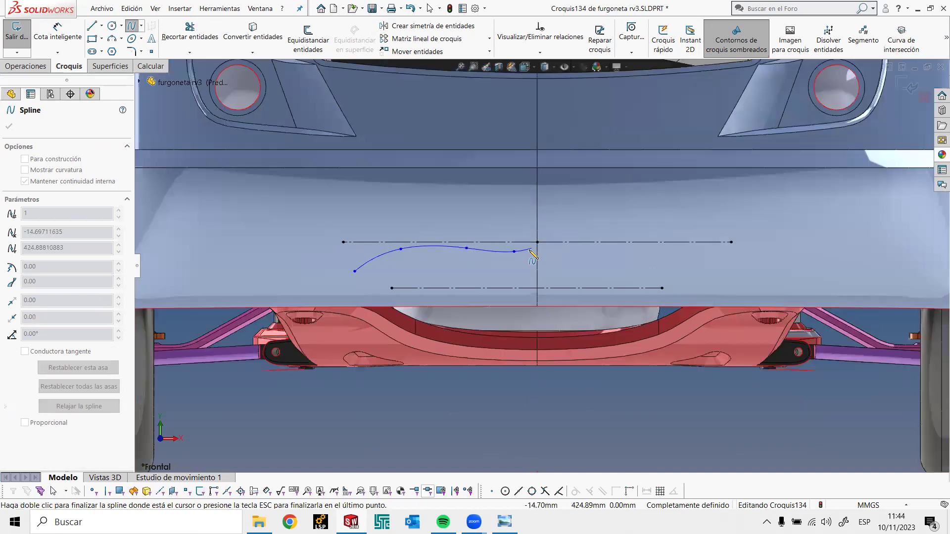
scroll(541, 259, "down", 2)
Continue the wavy spline past the centreline to the right, finish it, and close Croquis134
left_click(545, 258)
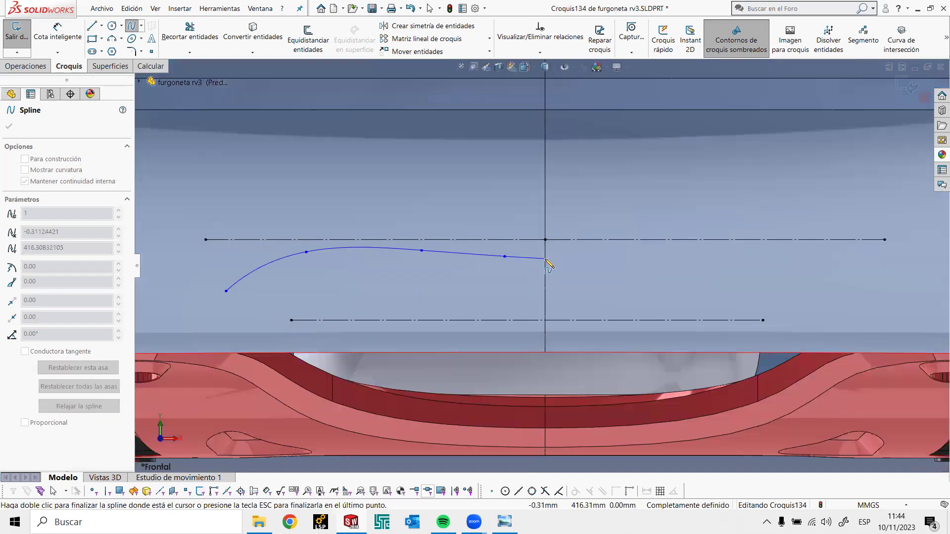
left_click(589, 257)
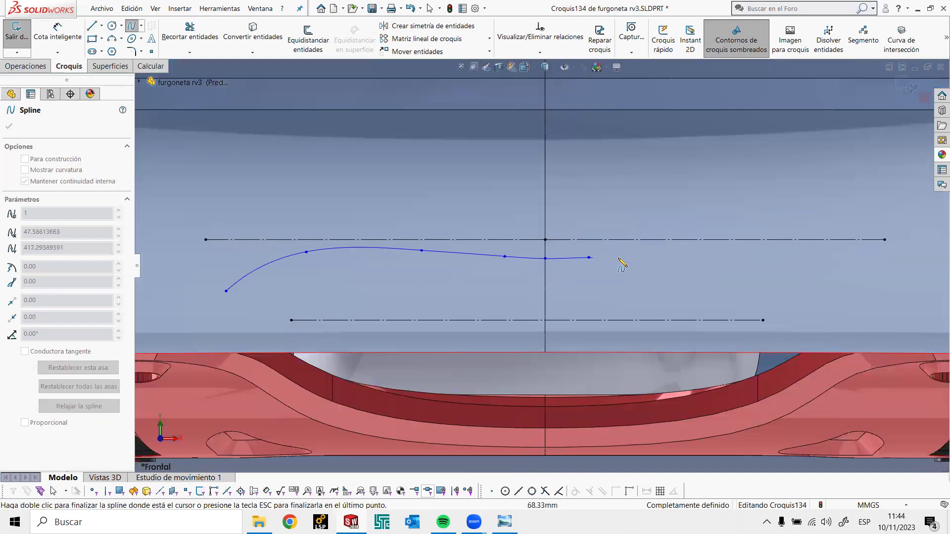
left_click(648, 253)
left_click(705, 244)
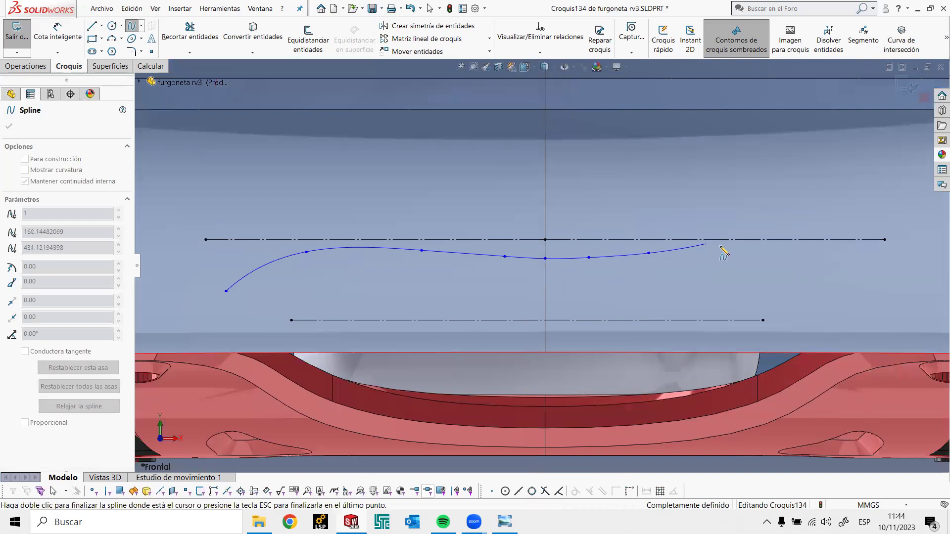
left_click(753, 255)
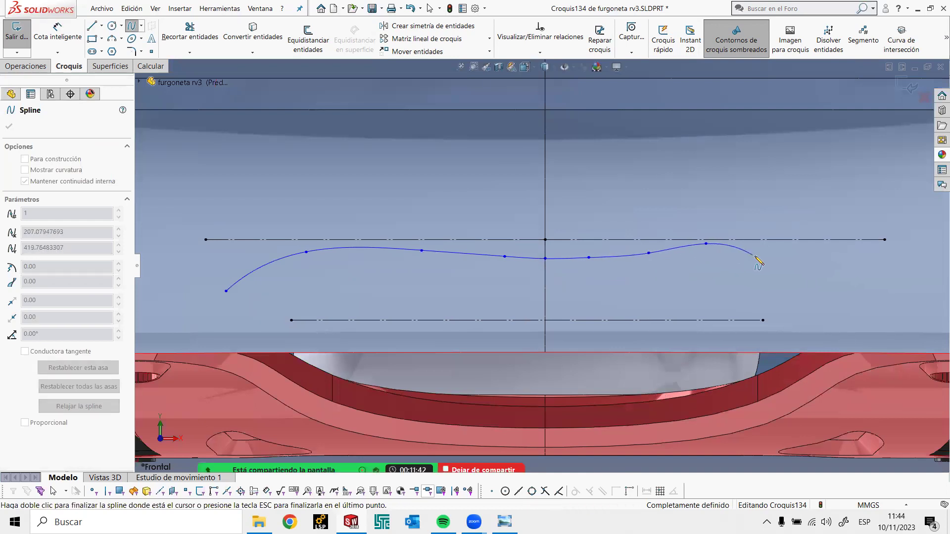
double_click(809, 293)
key("z")
key("z")
key("z")
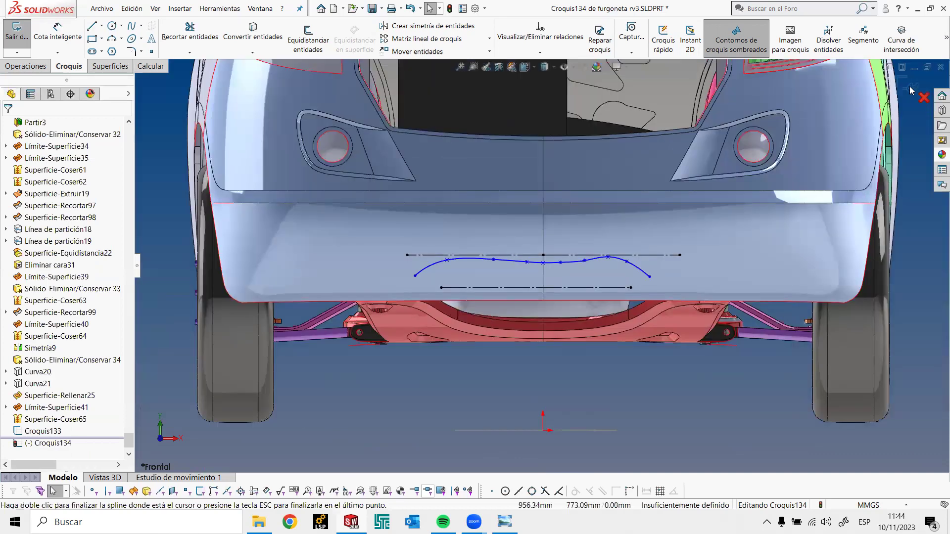
left_click(909, 86)
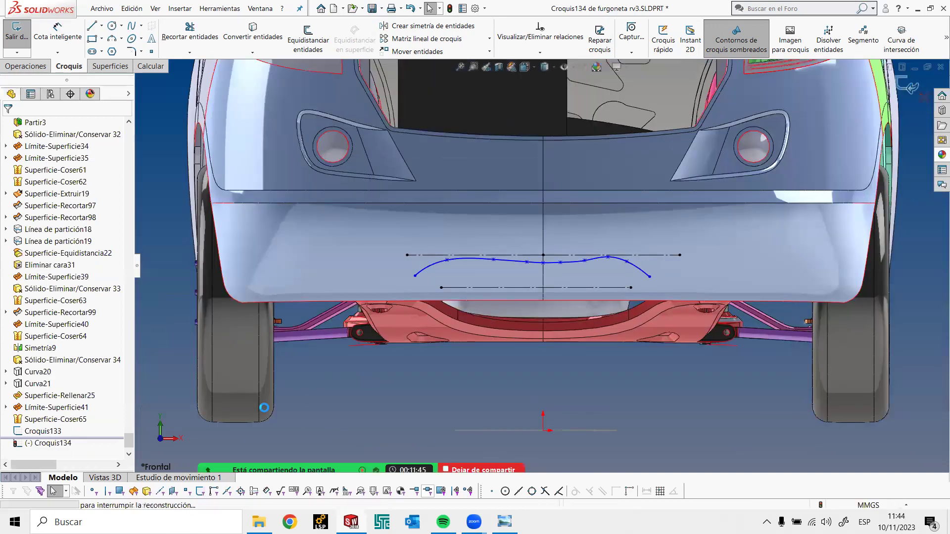
Project sketch Croquis134 onto Croquis133 as Curva22, then view the van's underside
left_click(76, 442)
left_click(43, 431, "ctrl")
key("z")
key("z")
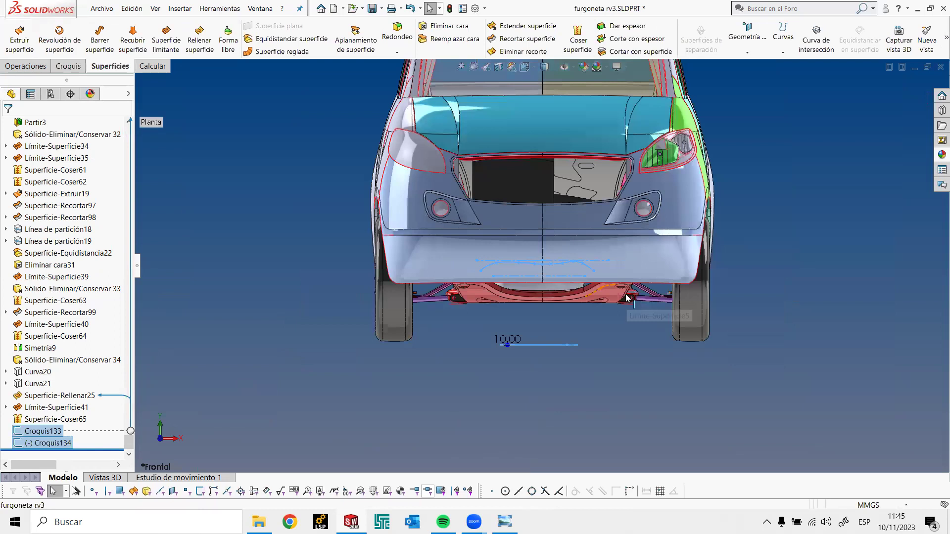
left_click(783, 31)
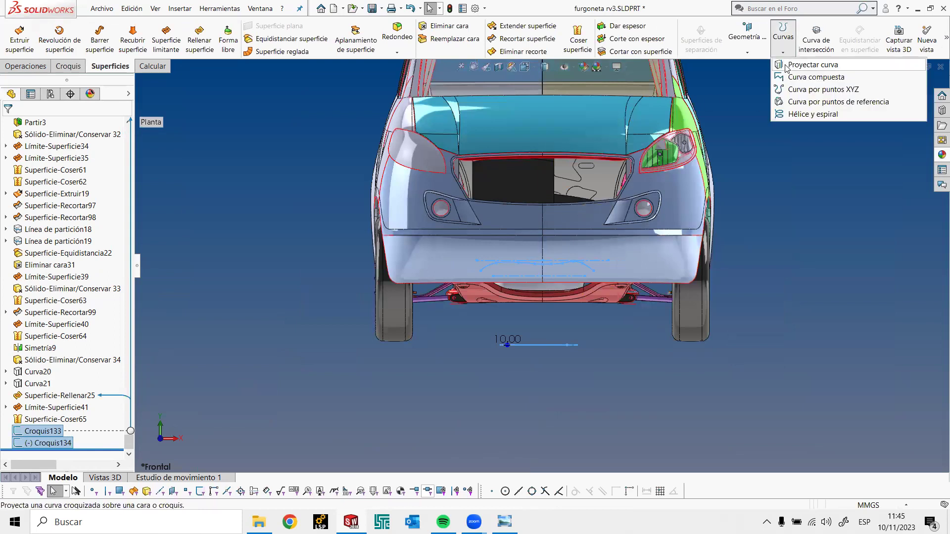
left_click(813, 62)
left_click(9, 127)
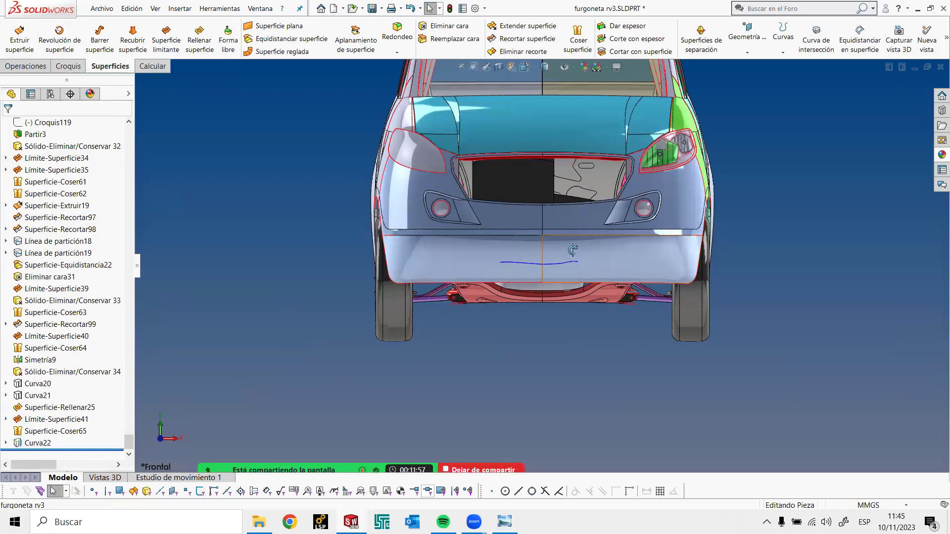
middle_click_drag(573, 250, 673, 396)
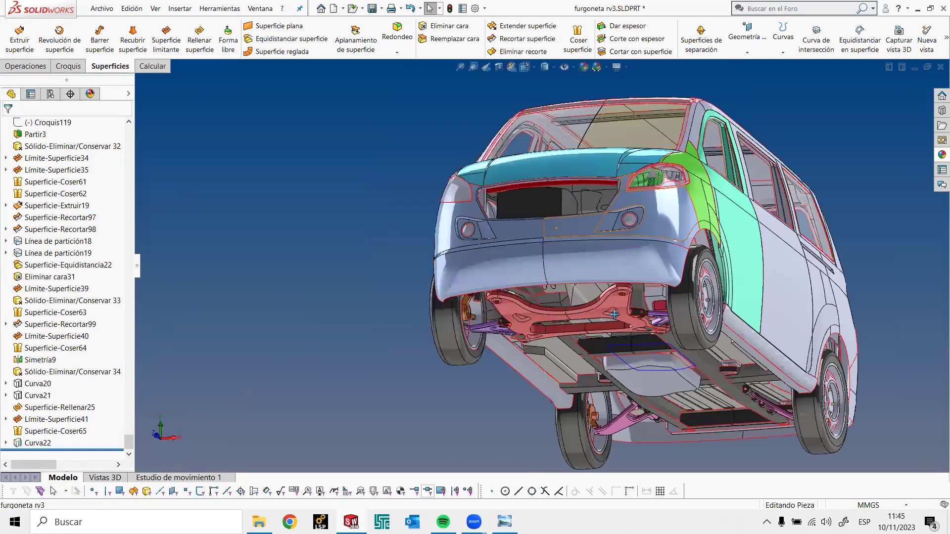
middle_click_drag(614, 314, 613, 307, "ctrl")
scroll(506, 297, "down", 3)
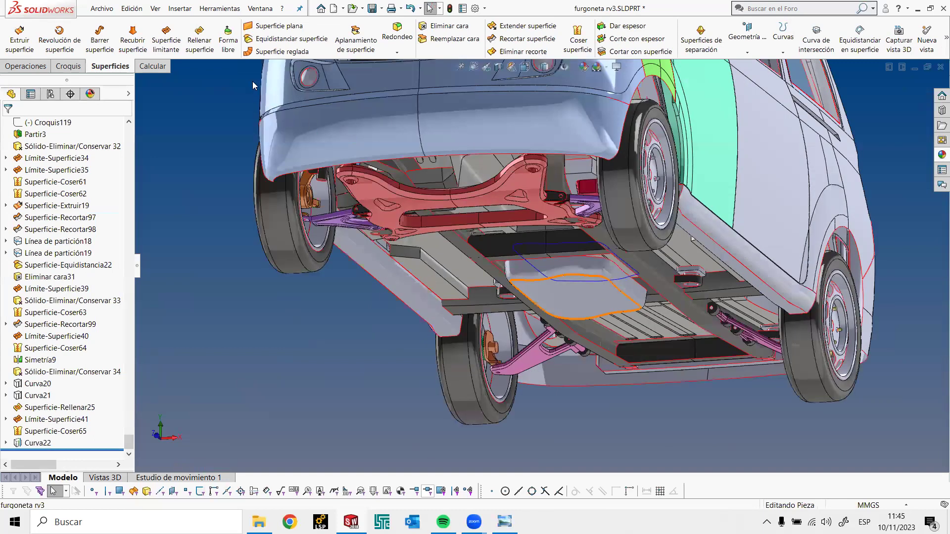
Patch the underbody tray with a fill surface bounded by Curva22 using Contact
left_click(206, 44)
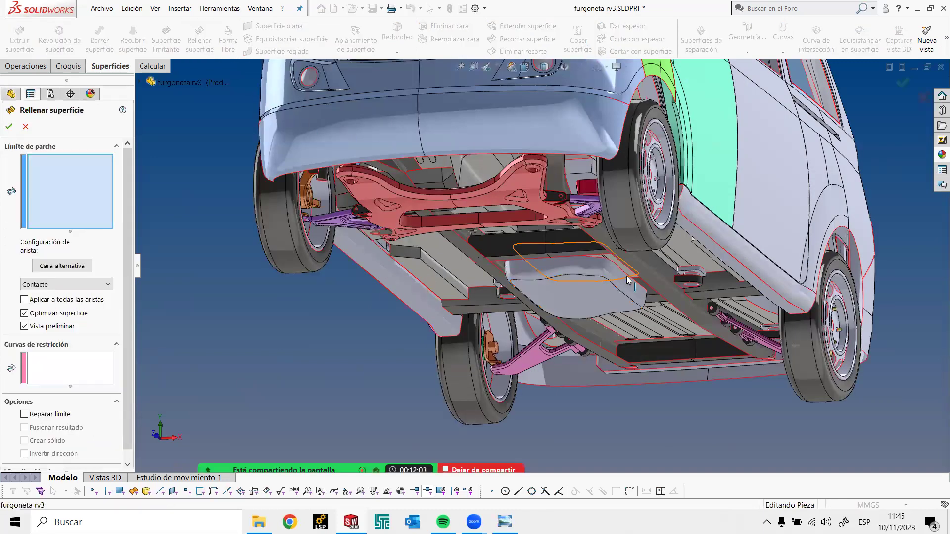
left_click(626, 276)
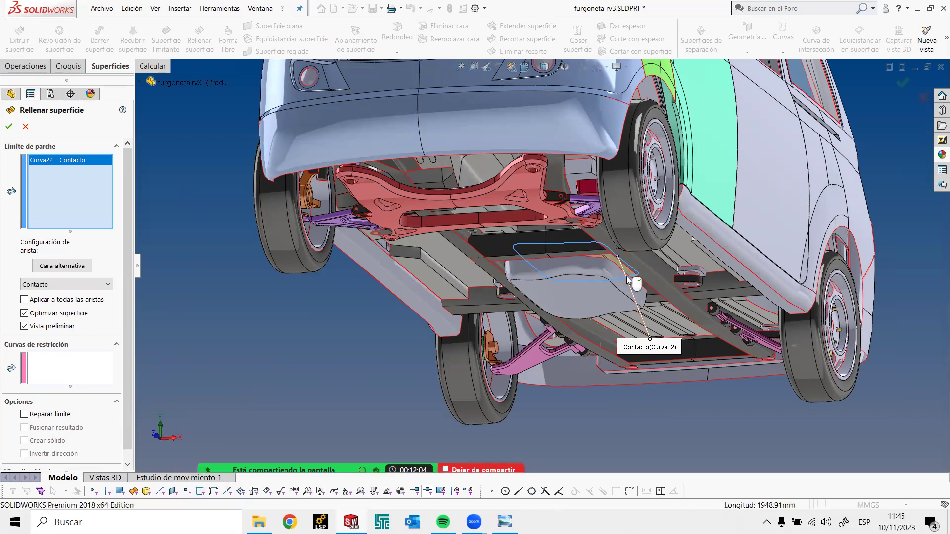
right_click(626, 276)
mouse_move(623, 284)
middle_mouse_down()
mouse_move(608, 277)
mouse_move(638, 286)
middle_mouse_up()
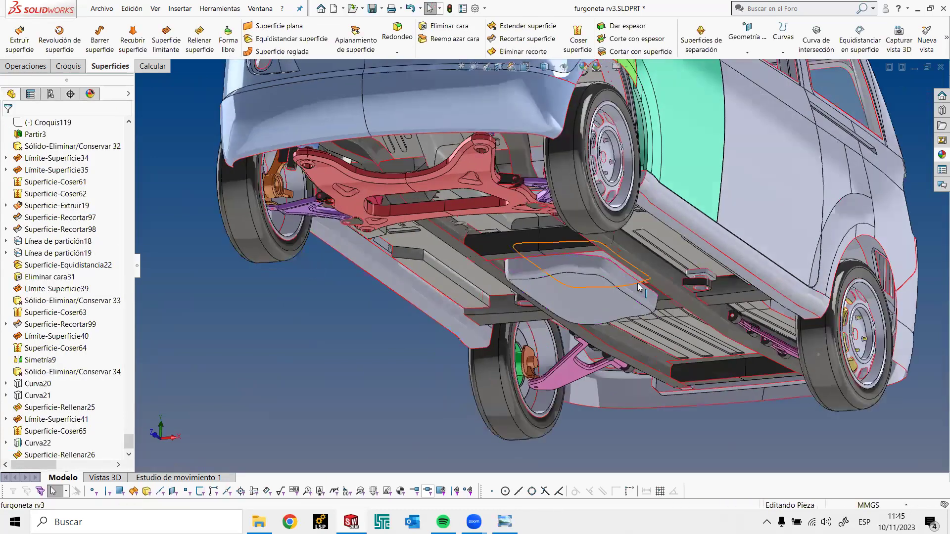
left_click(663, 280)
key("Escape")
scroll(622, 296, "down", 3)
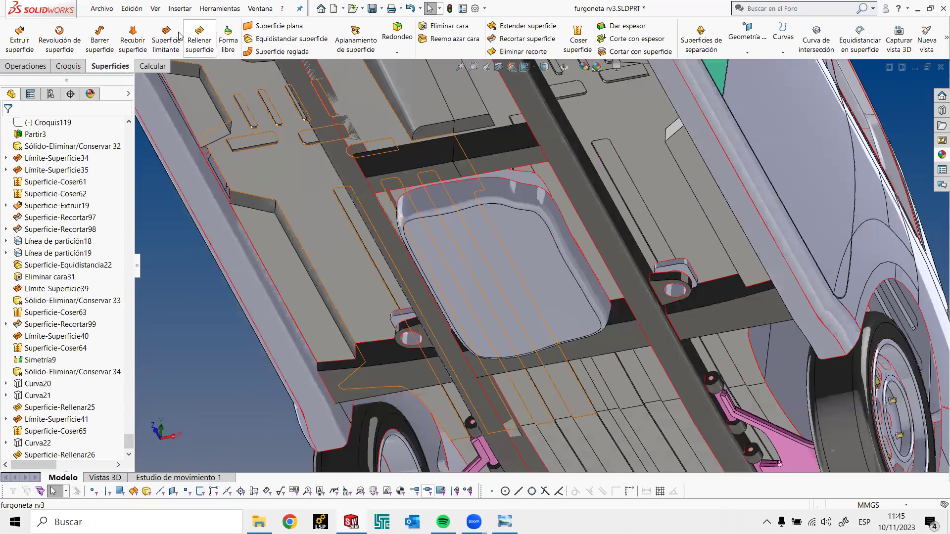
Start a boundary surface between the tank outline edge and the second tray edge
left_click(179, 35)
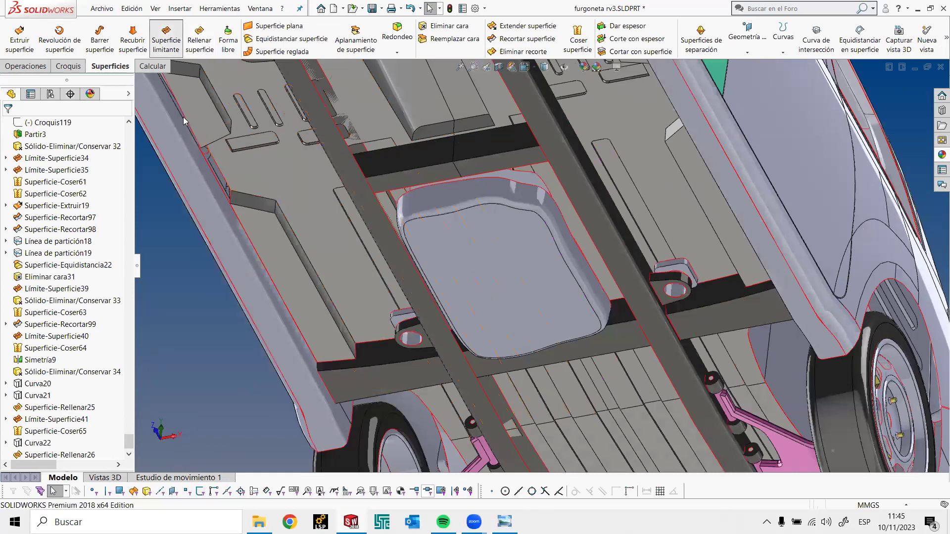
left_click(528, 177)
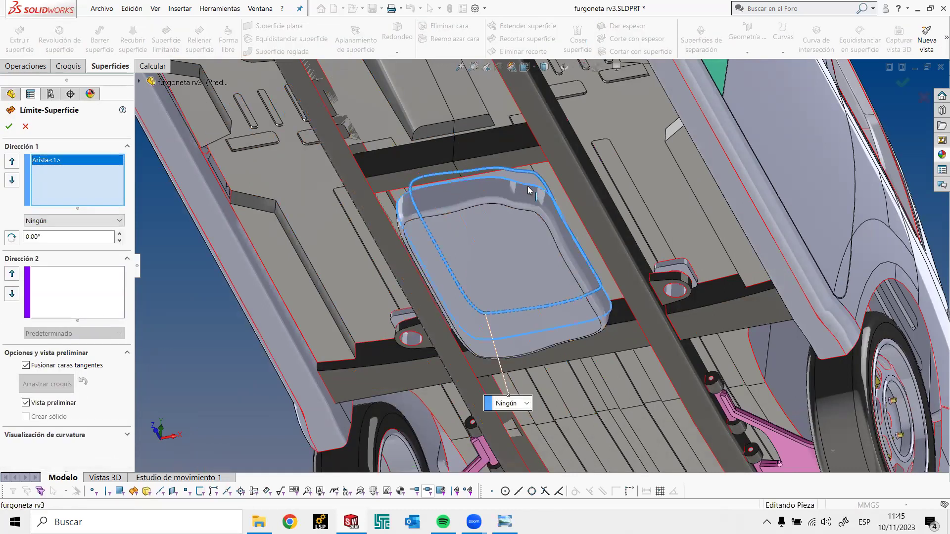
left_click(528, 189)
scroll(528, 191, "down", 2)
scroll(528, 190, "down", 1)
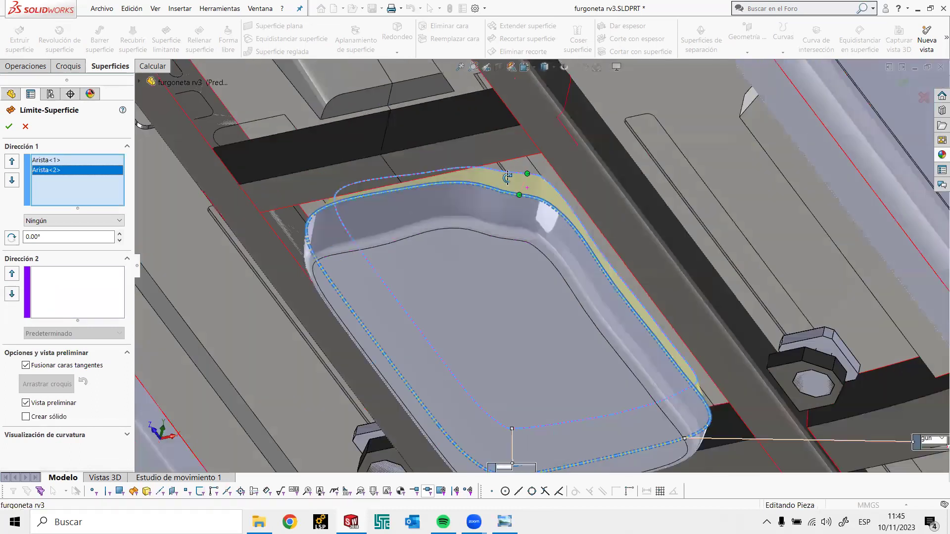
middle_click_drag(497, 160, 509, 207)
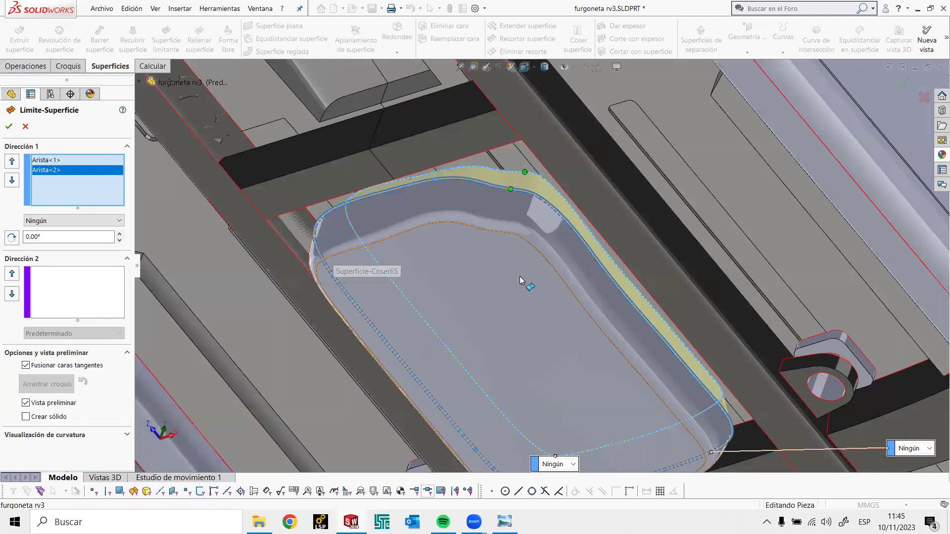
scroll(519, 280, "up", 1)
scroll(523, 281, "up", 1)
scroll(515, 281, "up", 1)
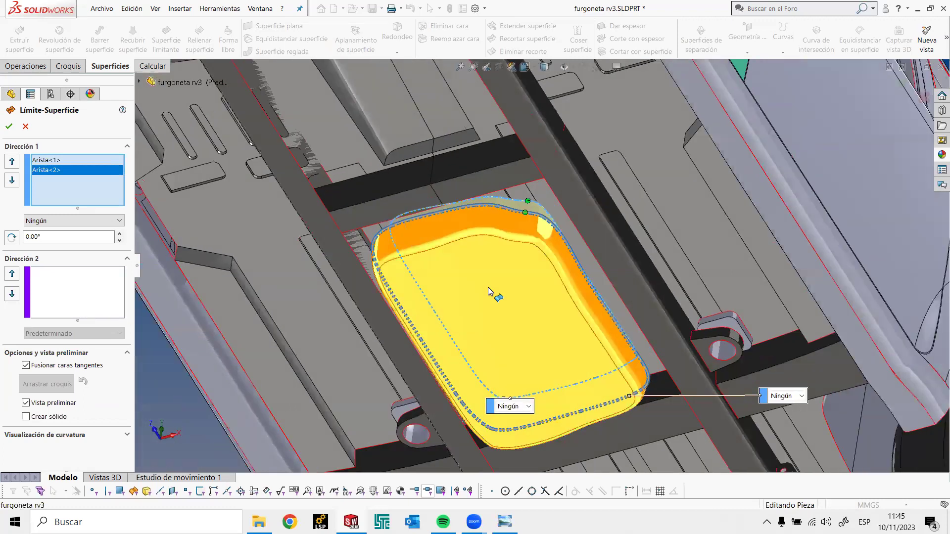
middle_click_drag(596, 358, 564, 335)
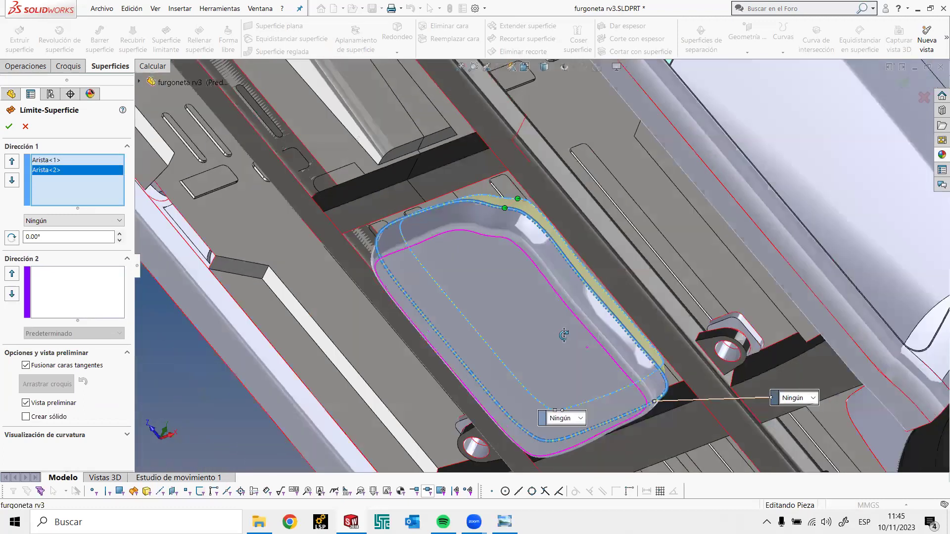
Set the first edge's end condition to Tangency to Face and accept the boundary surface
left_click(574, 421)
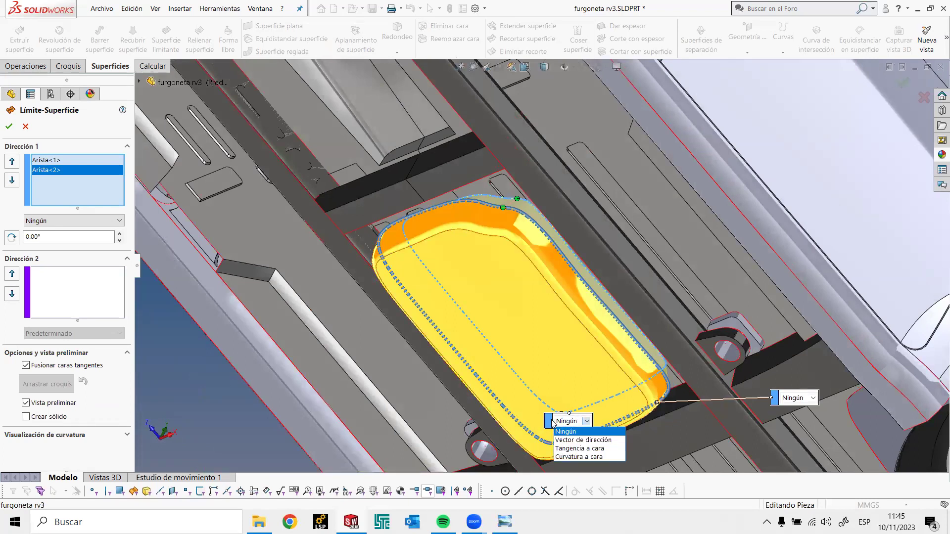
left_click(564, 431)
left_click_drag(564, 420, 579, 366)
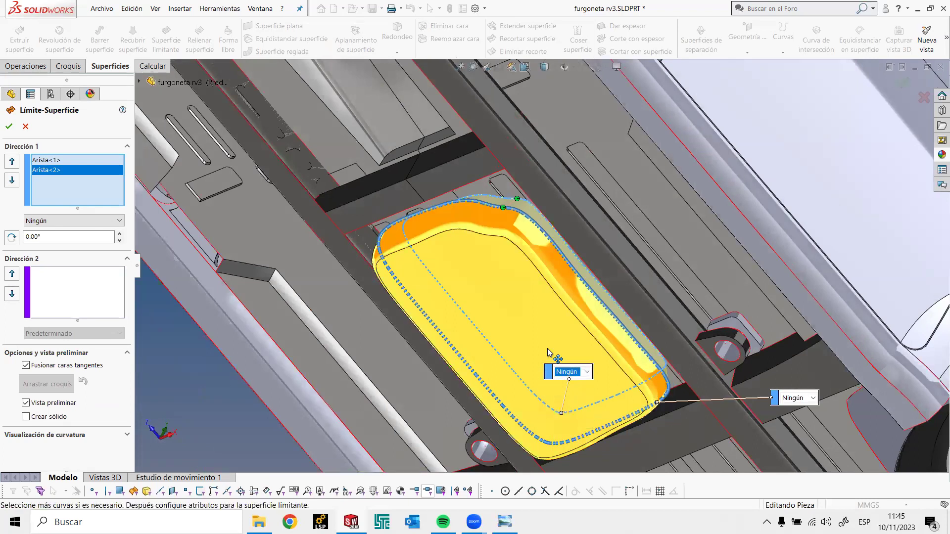
left_click(586, 371)
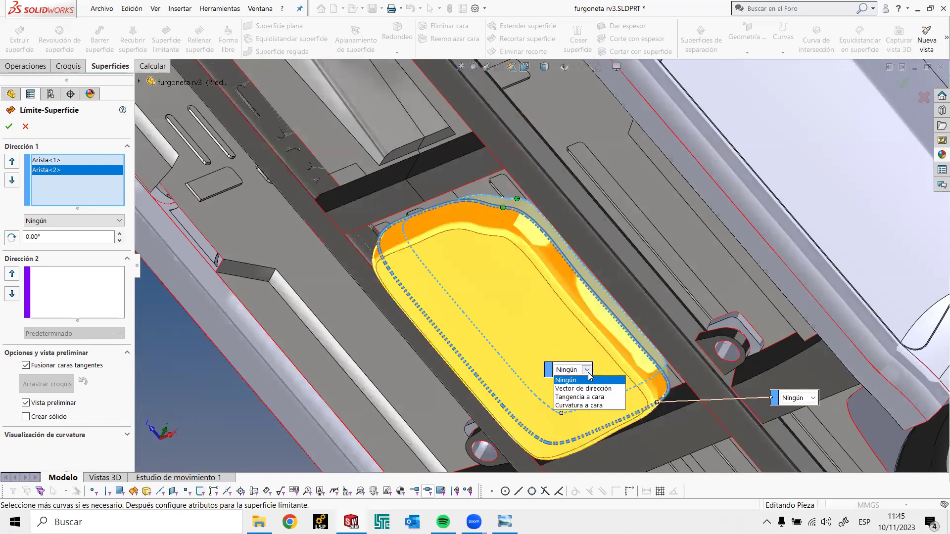
left_click(593, 398)
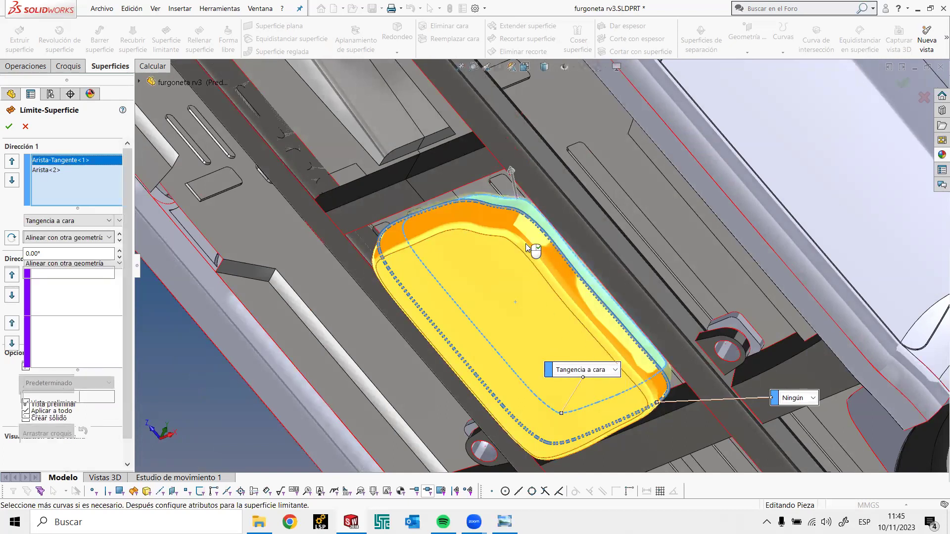
left_click(8, 126)
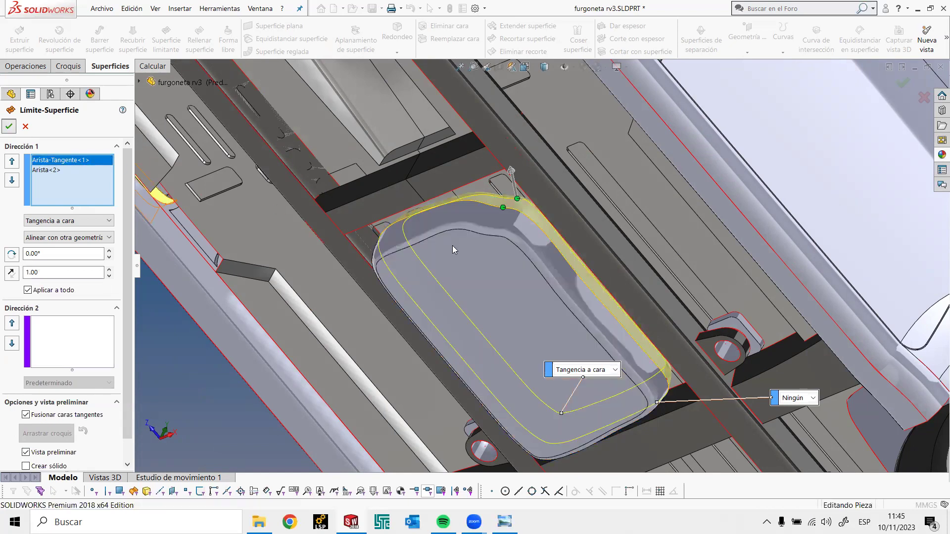
Orbit around the underbody to inspect the new boundary surface at the tank
scroll(519, 228, "down", 2)
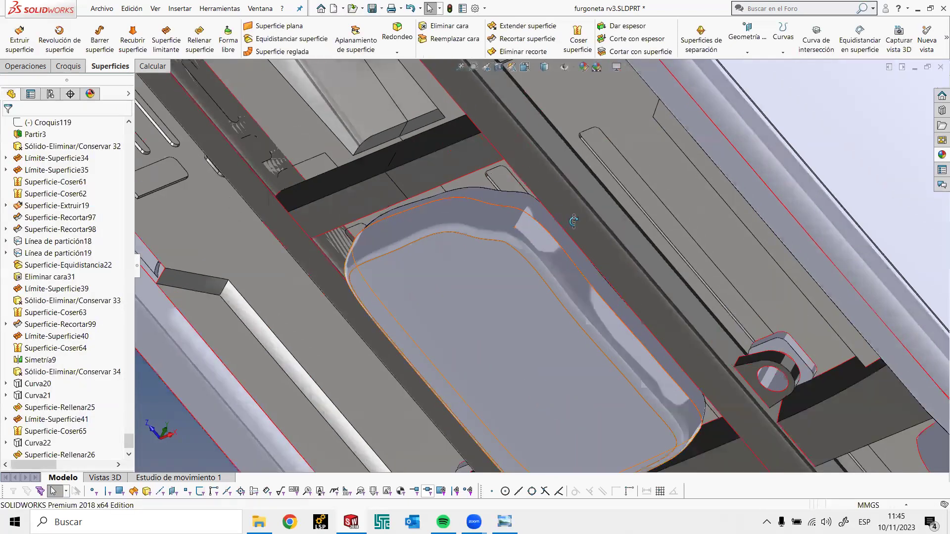
middle_click_drag(574, 220, 528, 253)
scroll(528, 253, "up", 3)
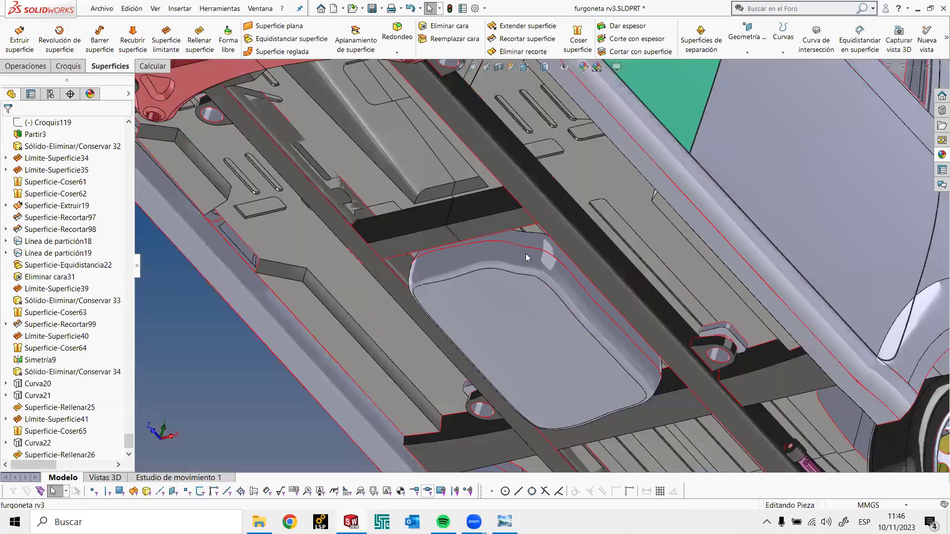
middle_click_drag(598, 232, 564, 257)
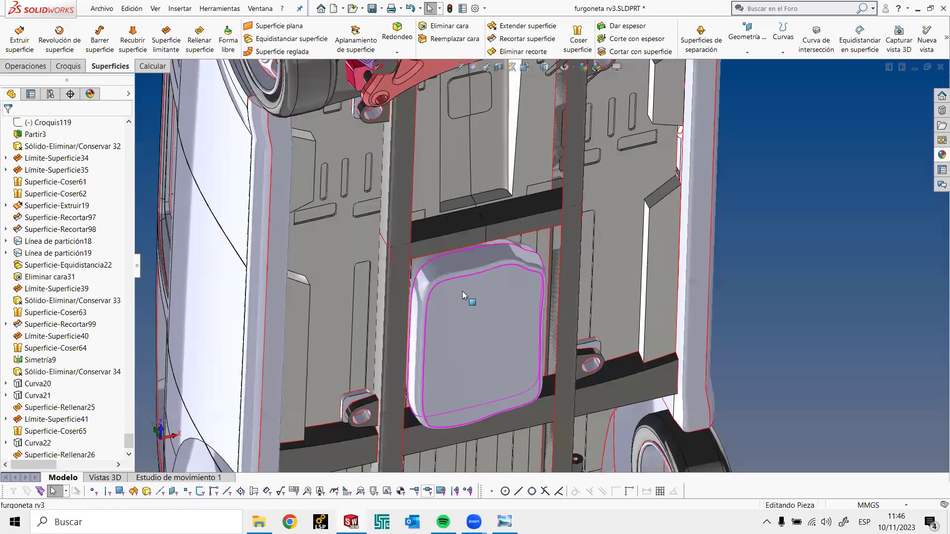
middle_click_drag(463, 295, 183, 386)
middle_click_drag(554, 295, 519, 270)
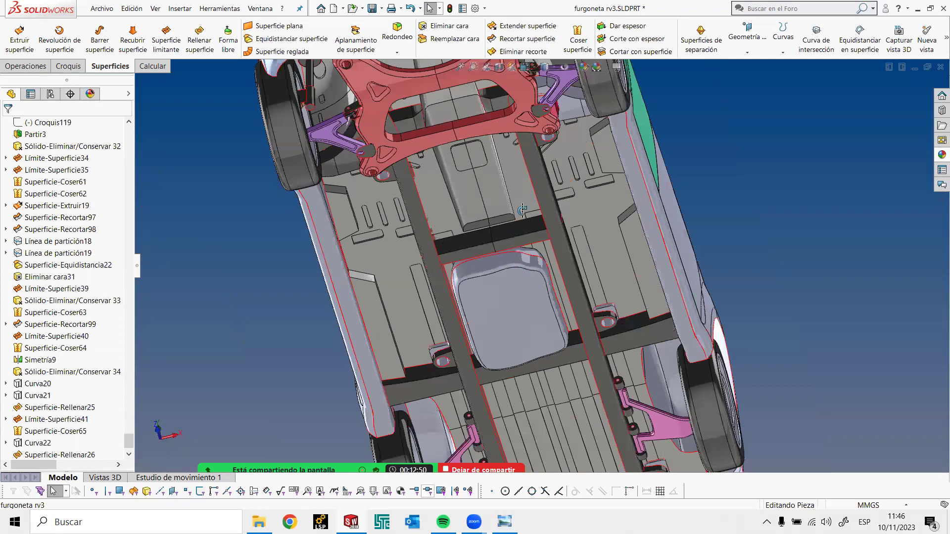
middle_click_drag(522, 210, 540, 233)
middle_click_drag(463, 299, 490, 313)
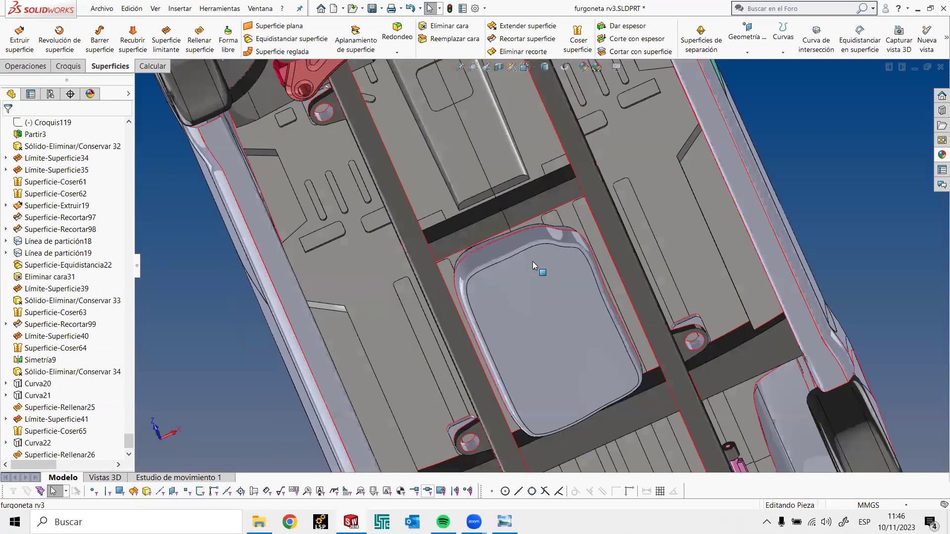
Expand Curva22 and Curva20 in the FeatureManager tree to see their sketches
middle_click_drag(534, 265, 518, 217)
middle_click_drag(515, 268, 355, 348)
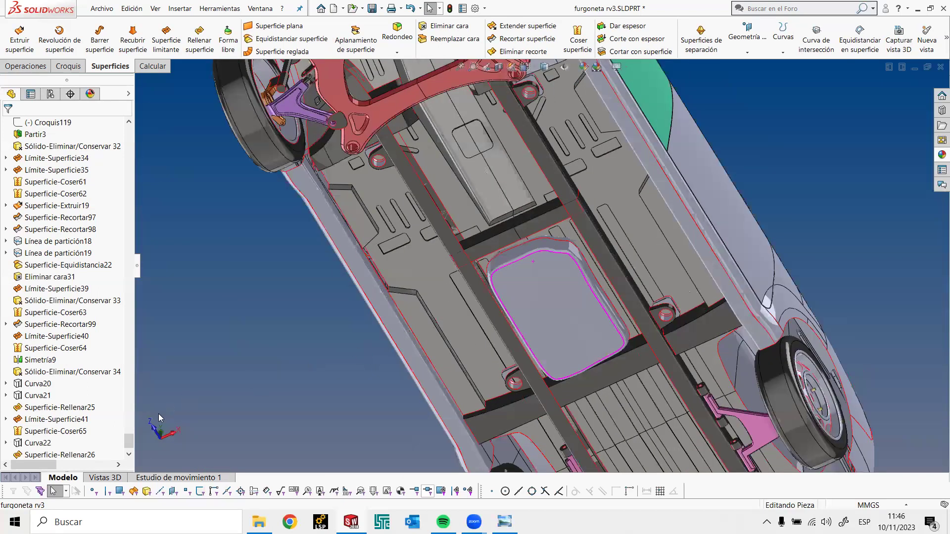
middle_click_drag(158, 414, 128, 440)
scroll(129, 451, "down", 2)
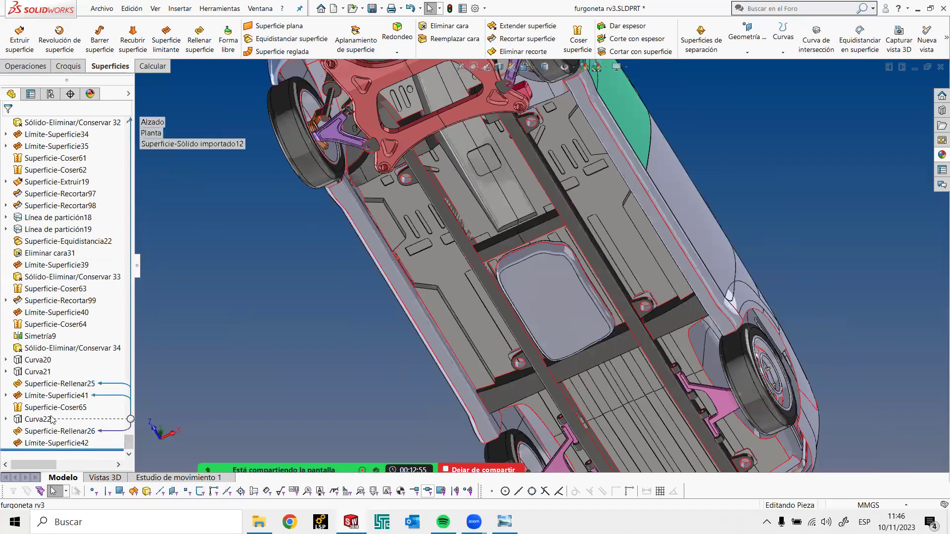
left_click(6, 420)
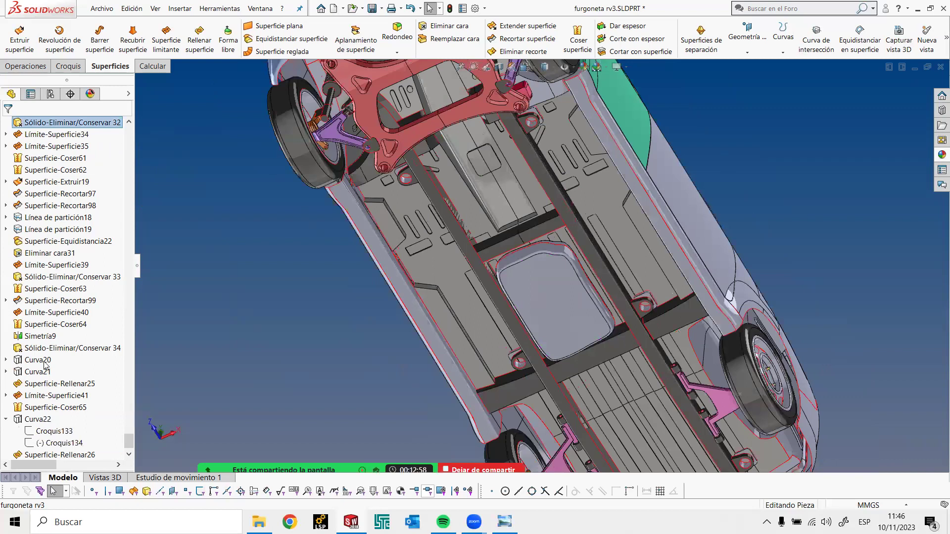
left_click(6, 361)
right_click(40, 362)
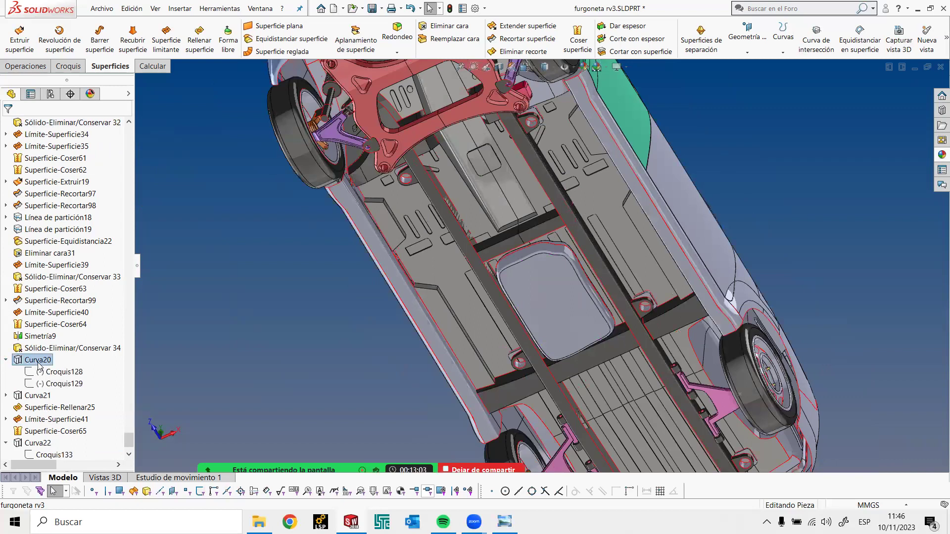
left_click(229, 338)
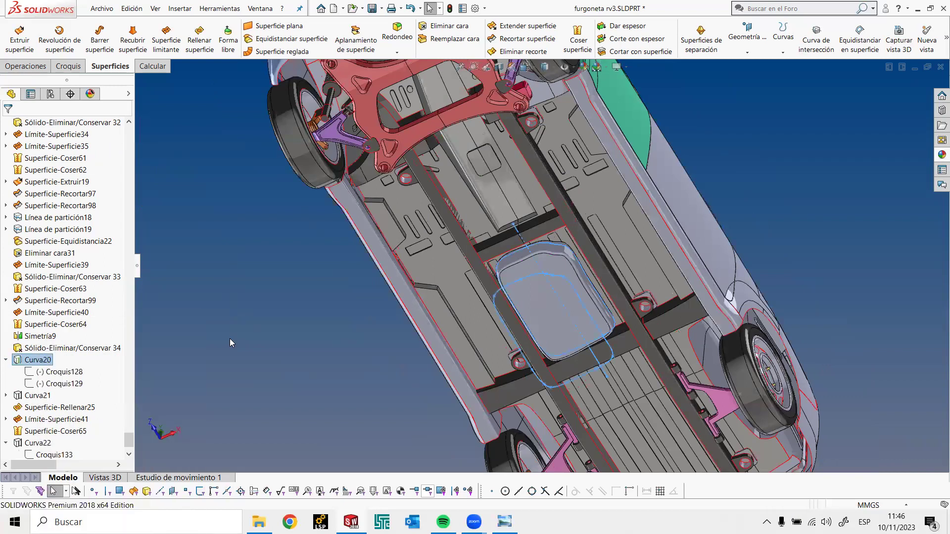
left_click(230, 338)
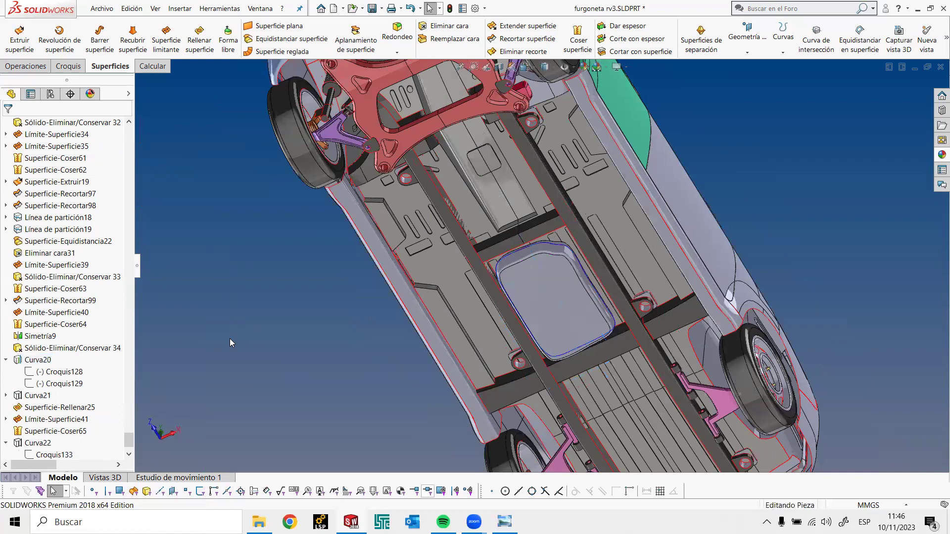
Hide fill surface Superficie-Rellenar25 and boundary surface Límite-Superficie42
middle_click_drag(230, 339, 431, 325)
scroll(525, 323, "down", 3)
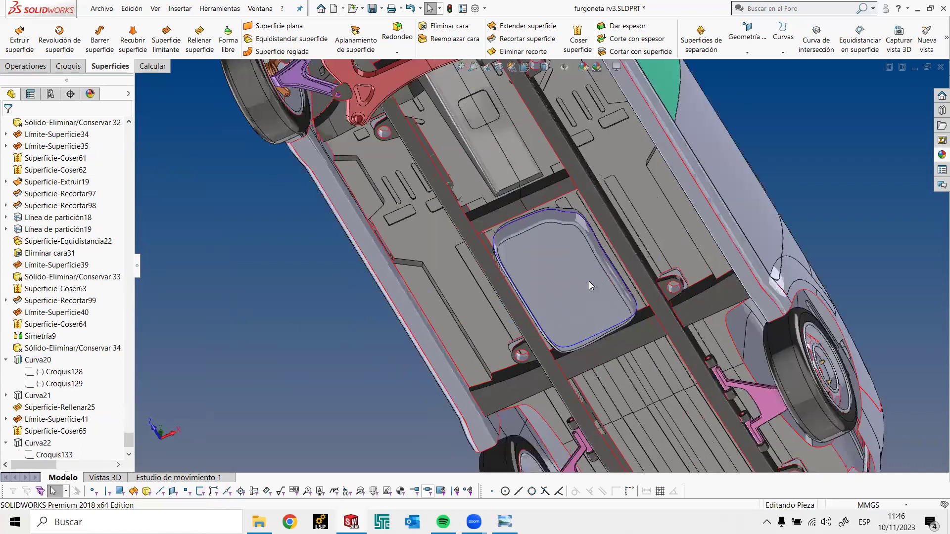
left_click(589, 281)
scroll(589, 281, "down", 1)
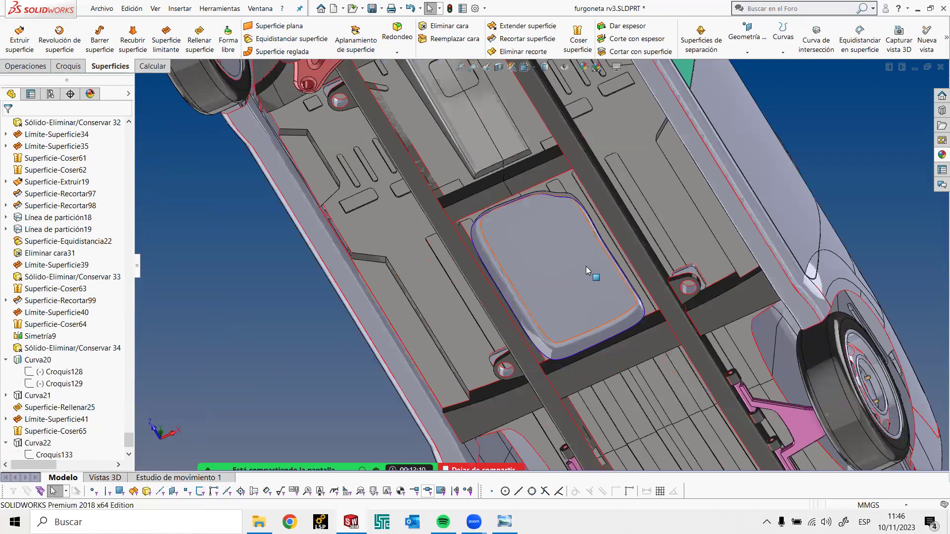
key("Tab")
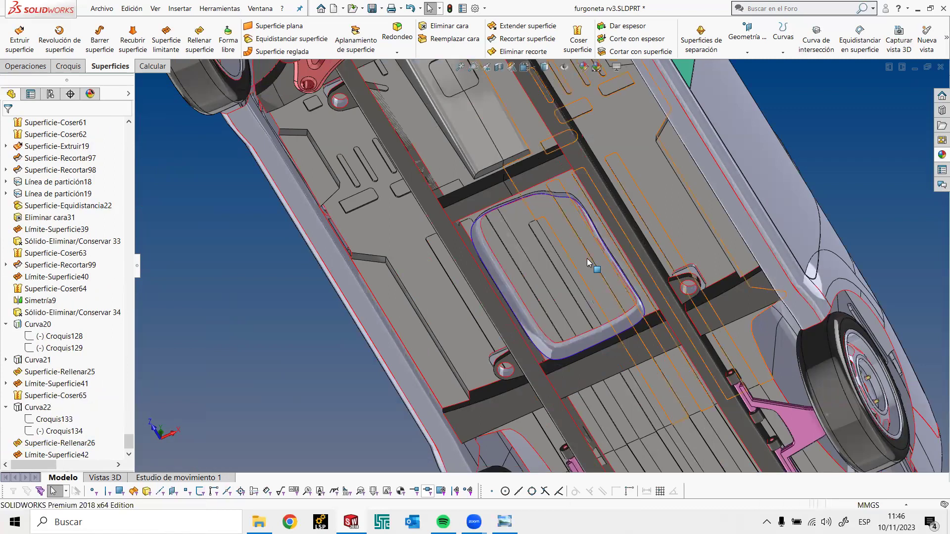
left_click(573, 344)
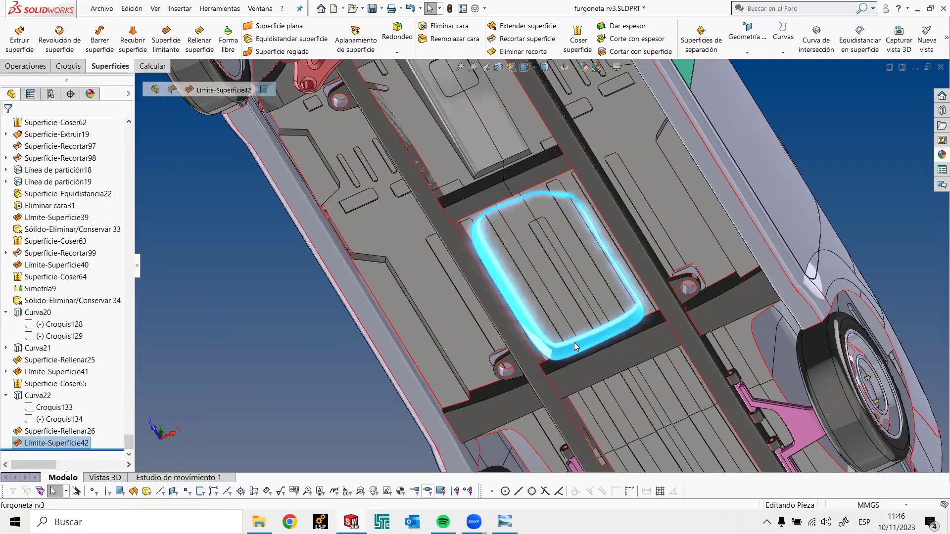
key("Tab")
Create fill surface Superficie-Rellenar27 bounded by Curva20
left_click(198, 37)
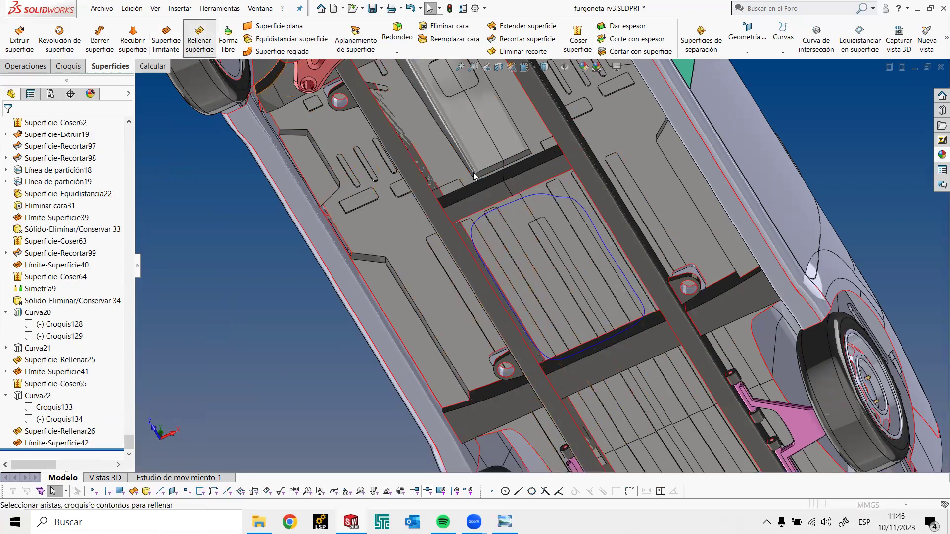
left_click(487, 213)
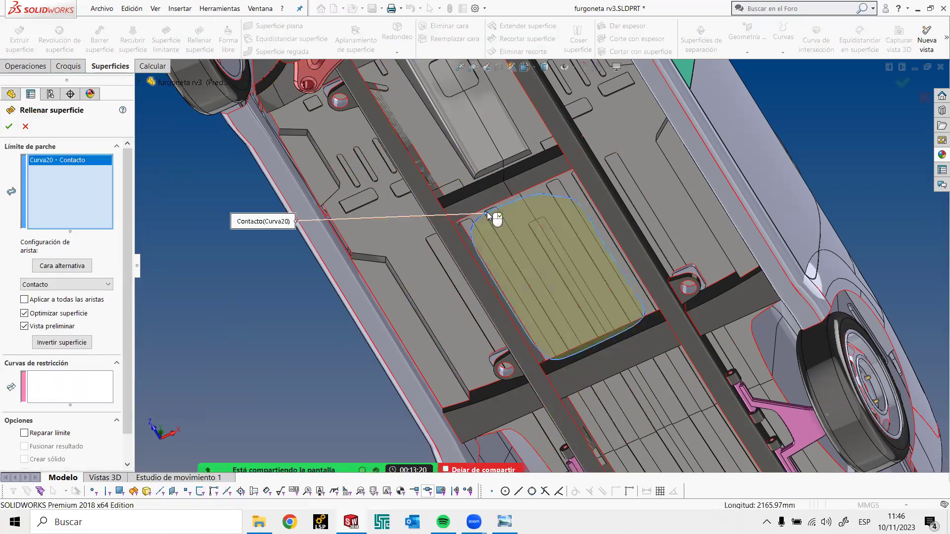
key("Return")
Extend the new patch surface with a 15 mm extend distance
left_click(550, 237)
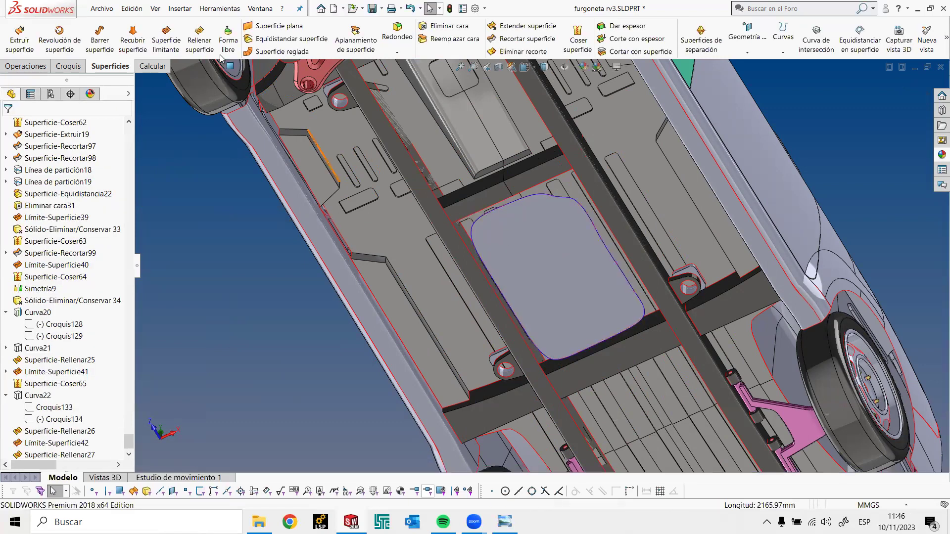
left_click(527, 26)
scroll(448, 235, "down", 2)
key("ctrl+a")
type("1")
key("Return")
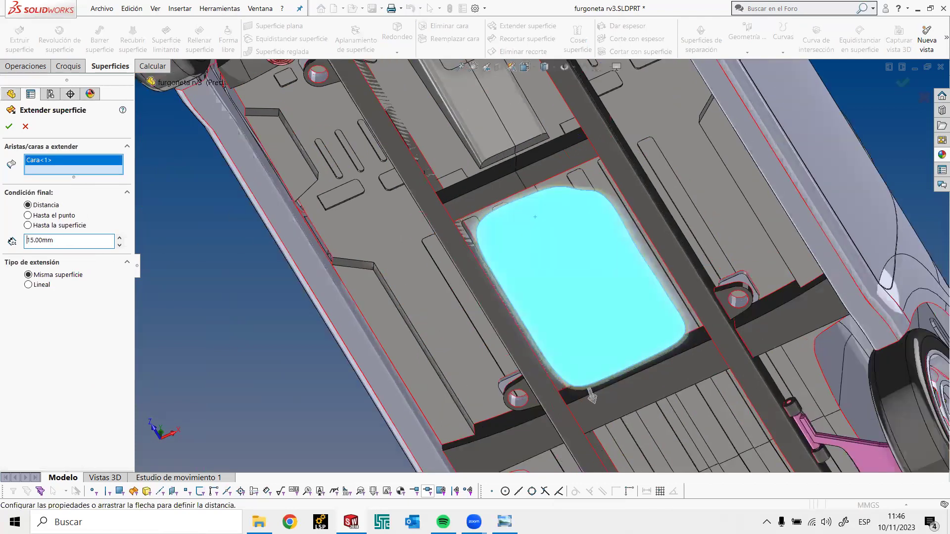
key("Return")
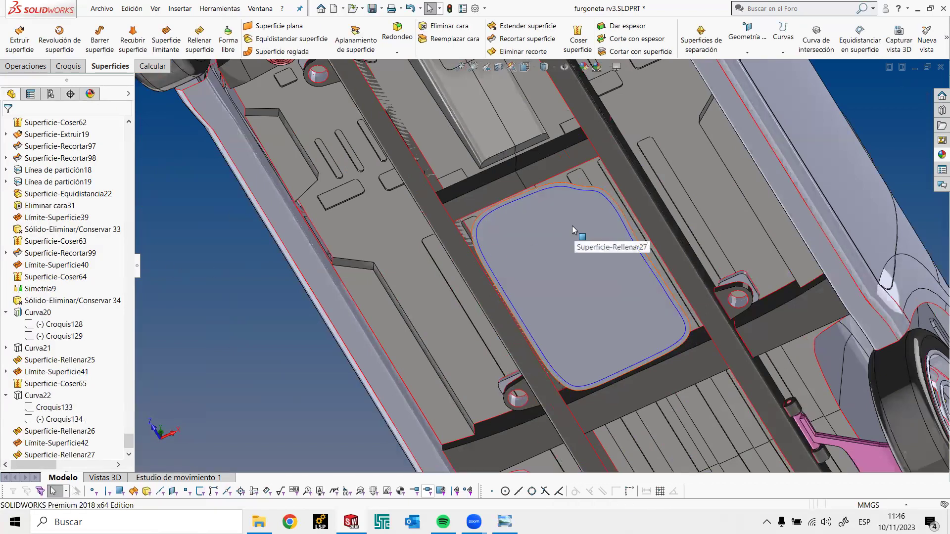
Orbit around the tray and toggle Mostrar oculto to check the hidden bodies
mouse_move(575, 214)
middle_mouse_down()
mouse_move(551, 264)
mouse_move(598, 199)
middle_mouse_up()
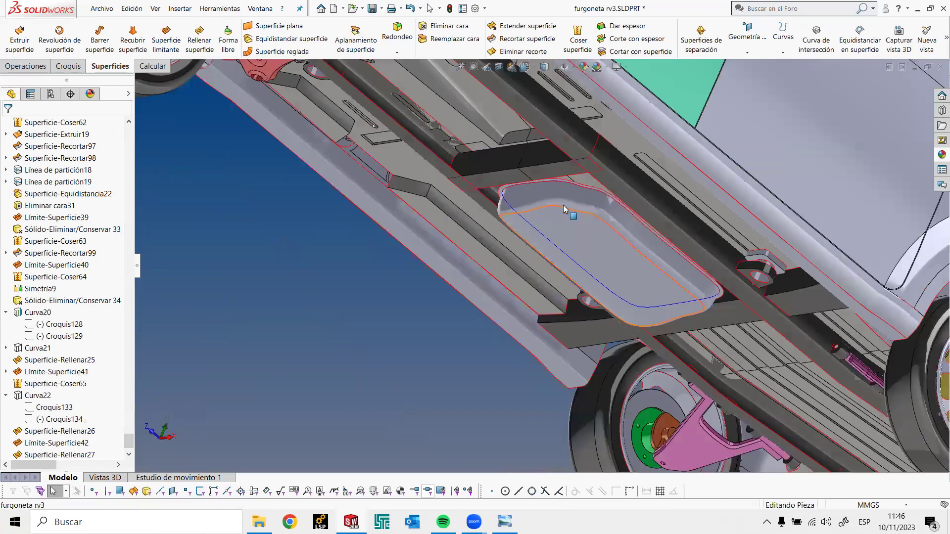
scroll(564, 208, "down", 3)
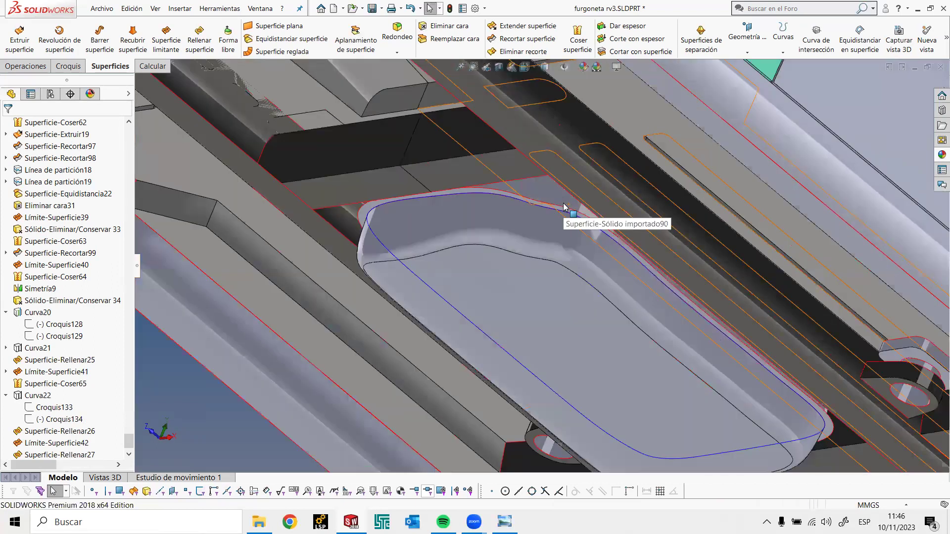
middle_click_drag(564, 208, 579, 181)
scroll(420, 243, "up", 10)
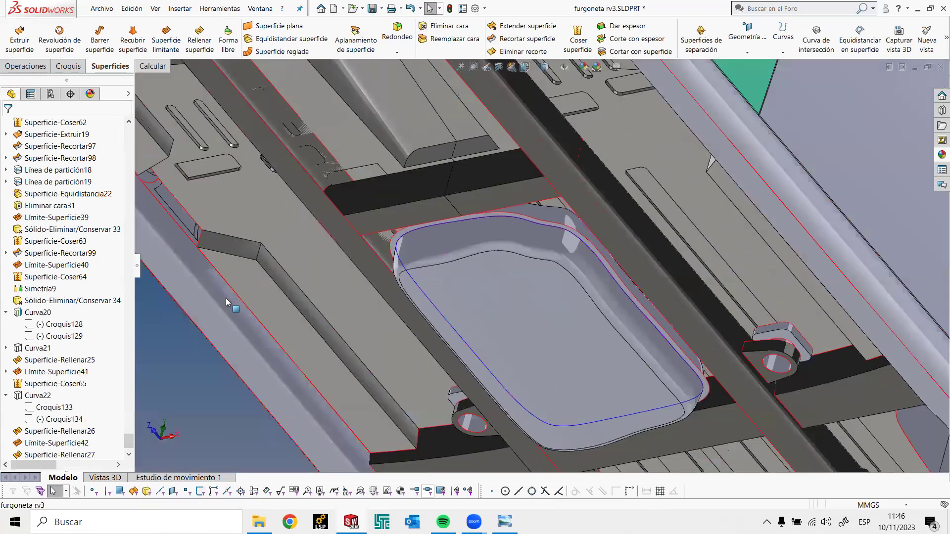
scroll(226, 299, "down", 3)
key("shift+Tab")
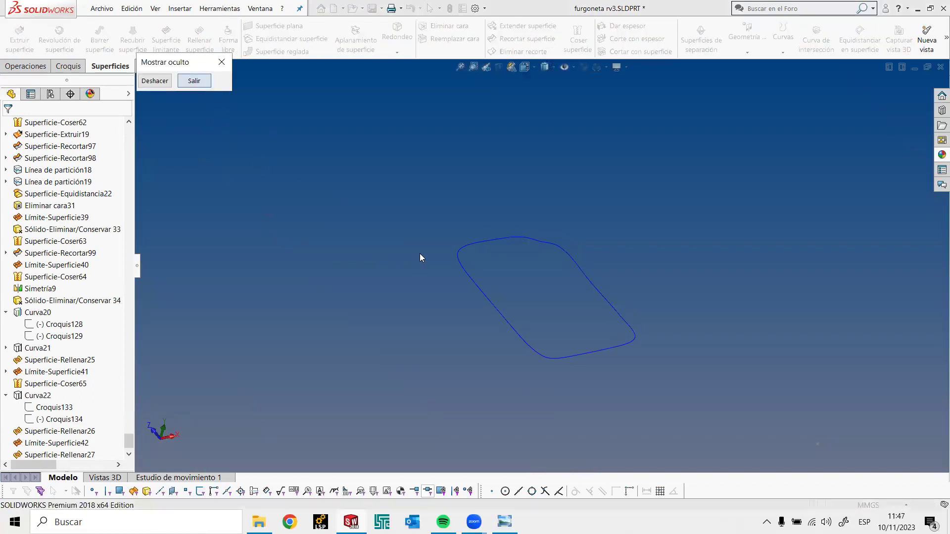
key("shift+Tab")
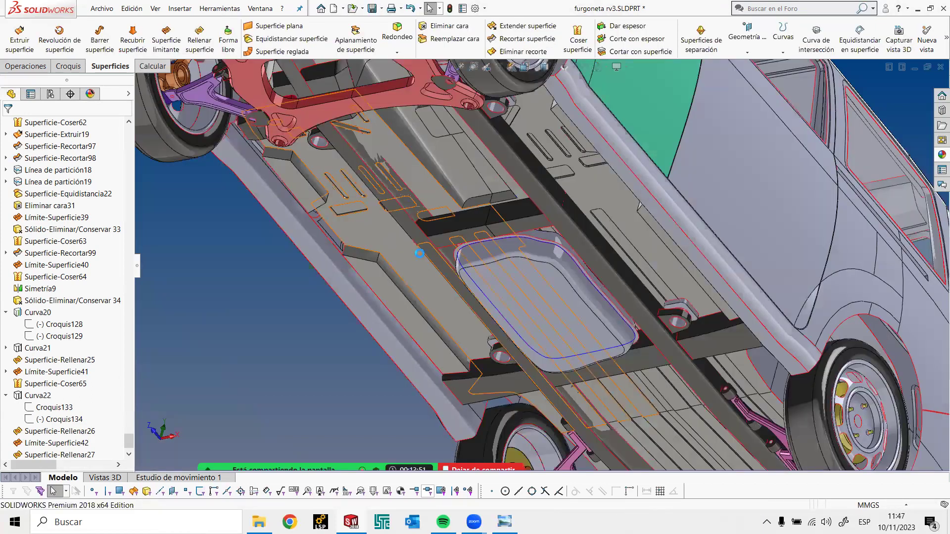
Hide the floor surface above the tray and pick Superficie-Rellenar26 for knitting
mouse_move(597, 223)
middle_mouse_down()
mouse_move(590, 200)
mouse_move(582, 208)
middle_mouse_up()
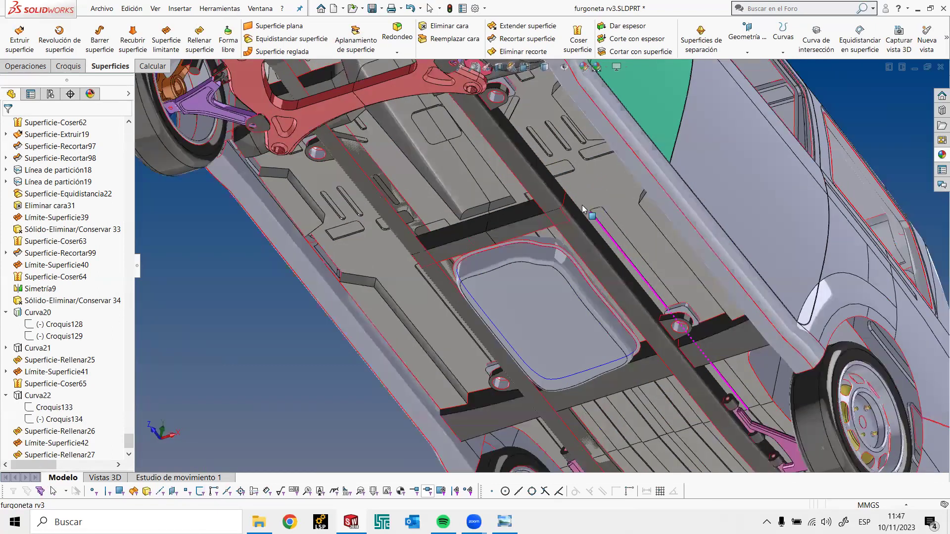
left_click(582, 205)
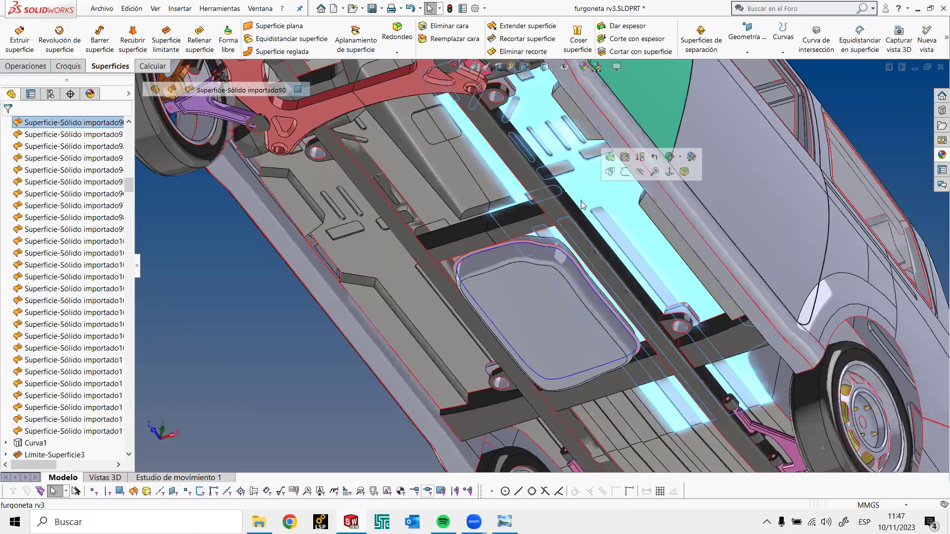
left_click(640, 171)
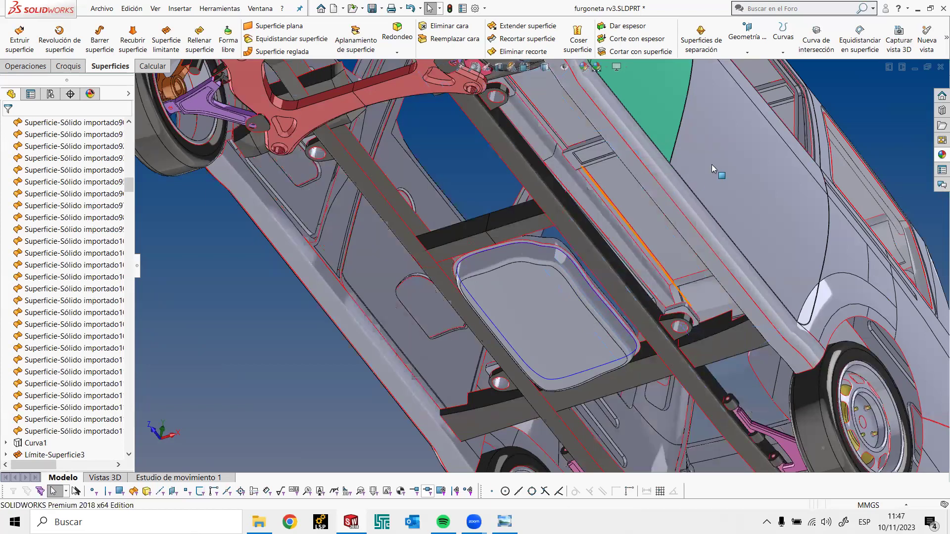
middle_click_drag(713, 167, 789, 241)
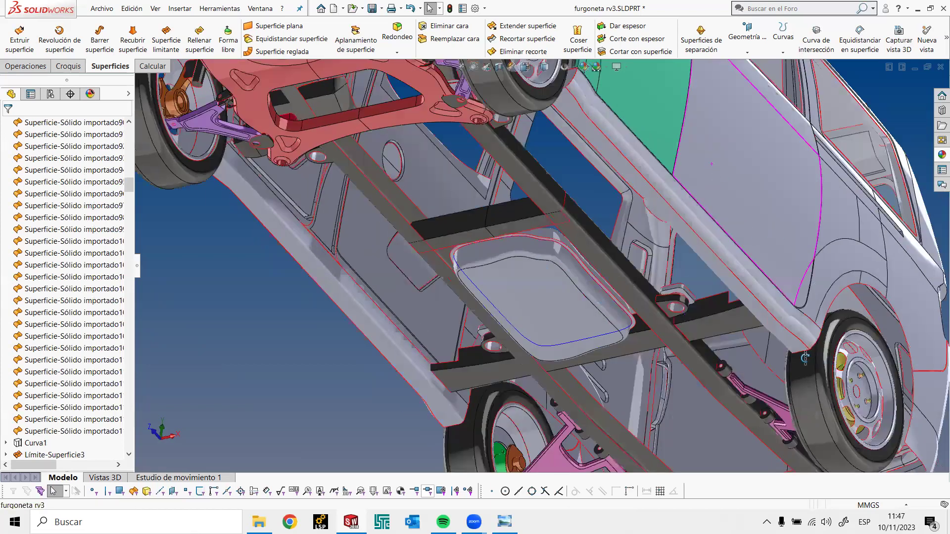
middle_click_drag(805, 357, 539, 308)
left_click(539, 310)
Knit the two tray fill surfaces together into Superficie-Coser65
key("Return")
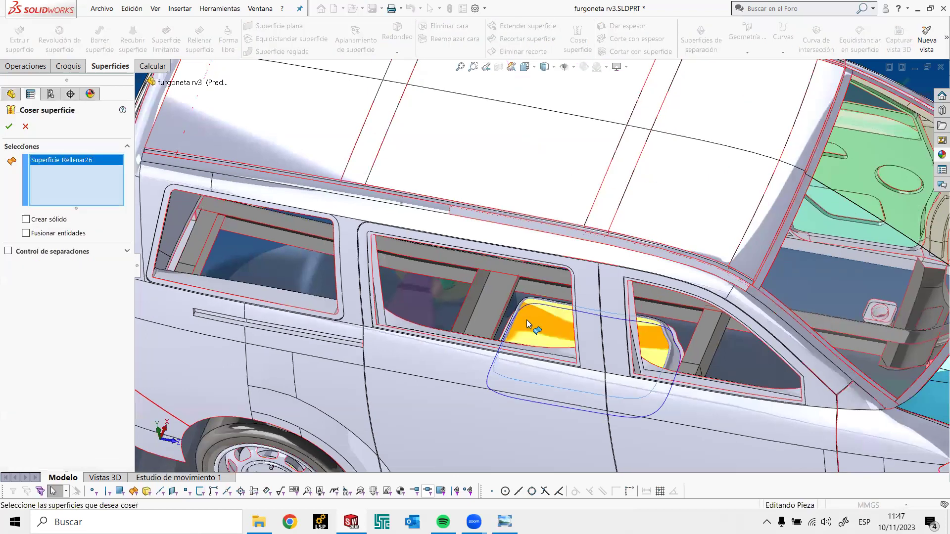
scroll(530, 310, "down", 5)
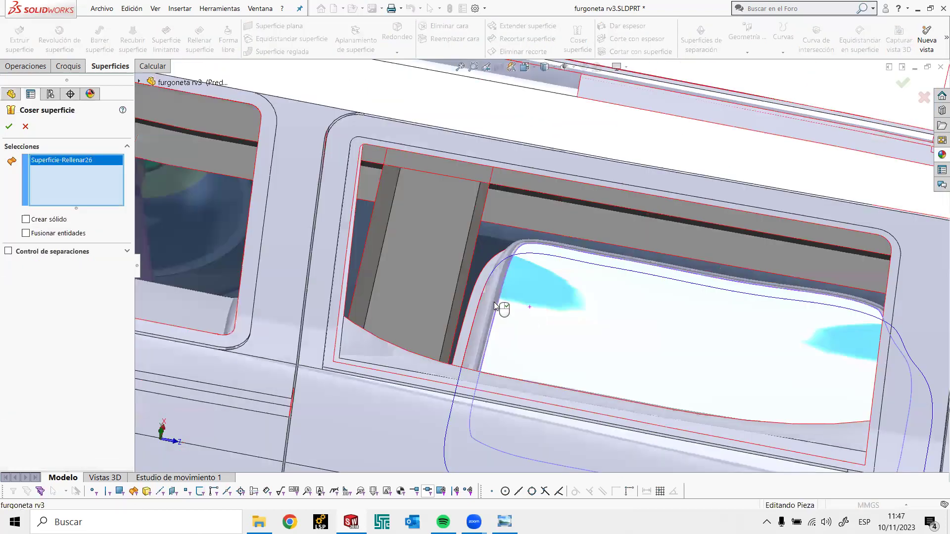
left_click(494, 303)
right_click(494, 301)
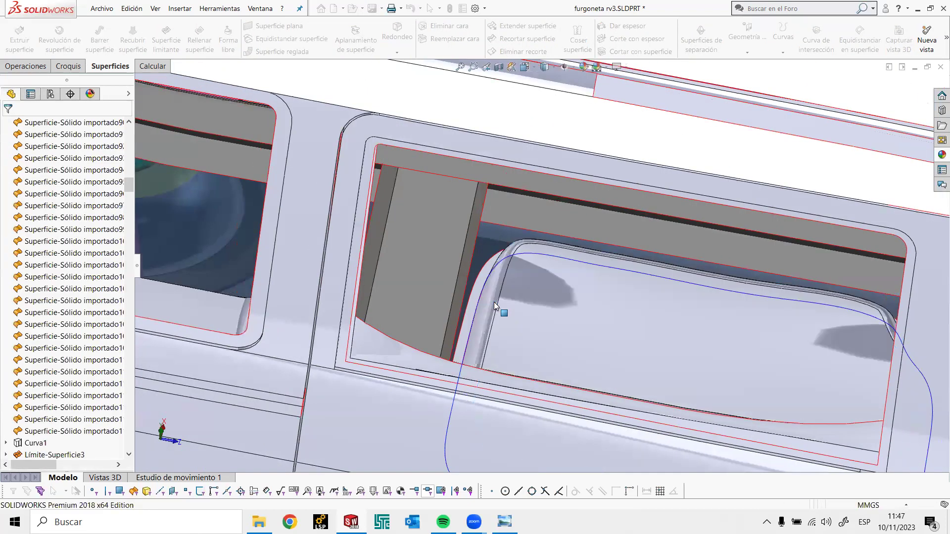
scroll(551, 311, "up", 5)
middle_click_drag(527, 245, 534, 348)
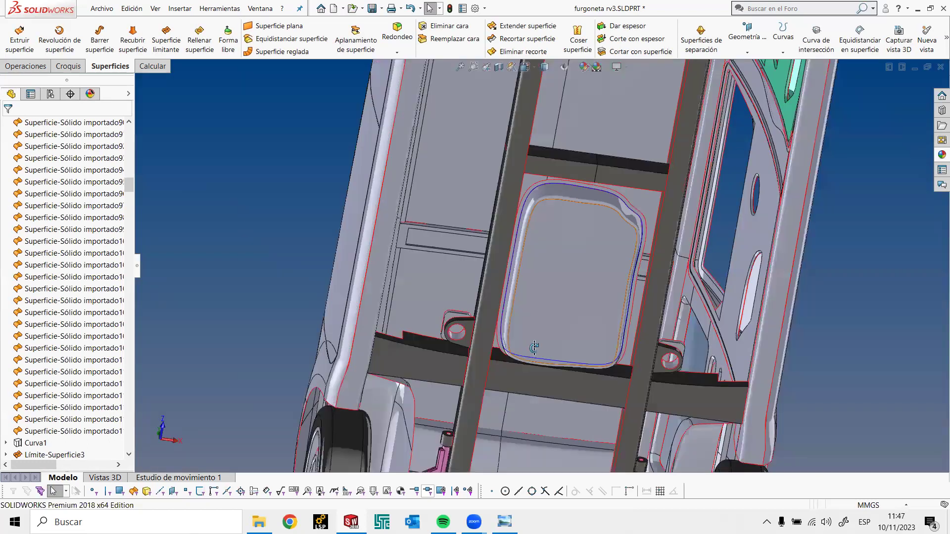
middle_click_drag(521, 308, 555, 225)
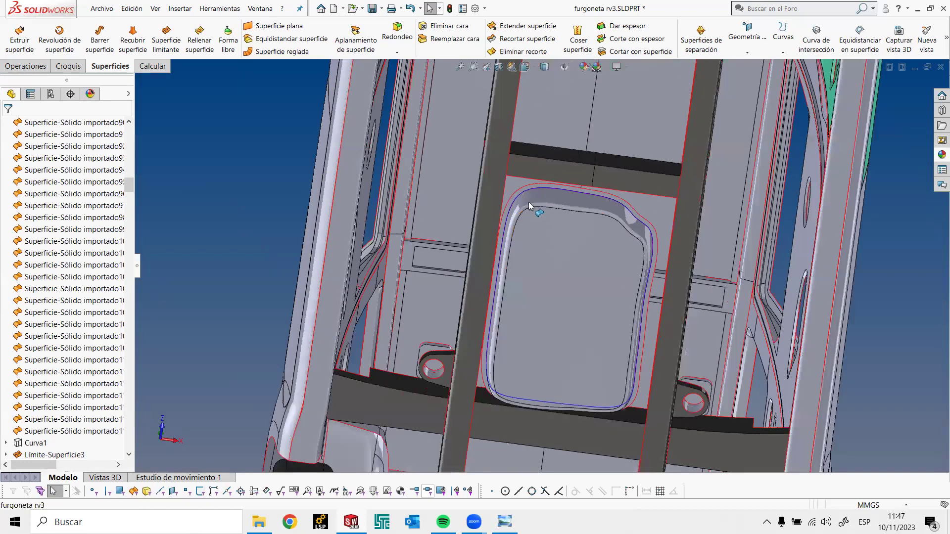
Trim the extended surface with Superficie-Coser65, keeping Superficie-Extender13-Recortar1
left_click(522, 190)
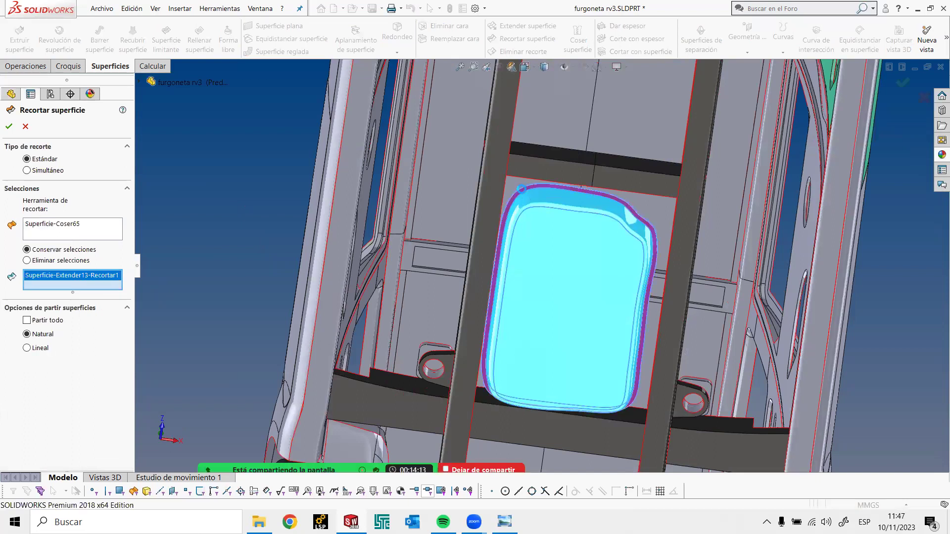
right_click(521, 189)
middle_click_drag(541, 205, 563, 230)
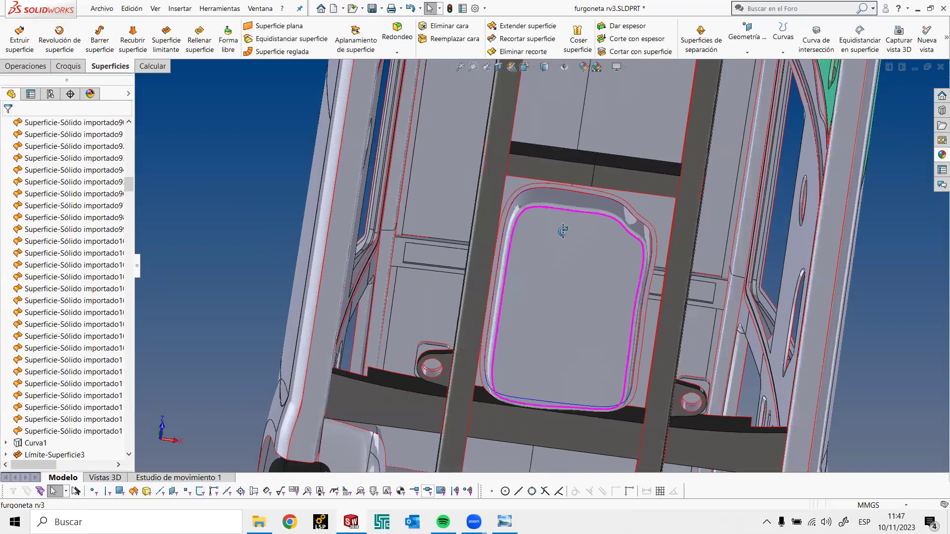
middle_click_drag(552, 194, 561, 212)
Knit Superficie-Coser65 and the trimmed surface into one closed tank surface
key("Return")
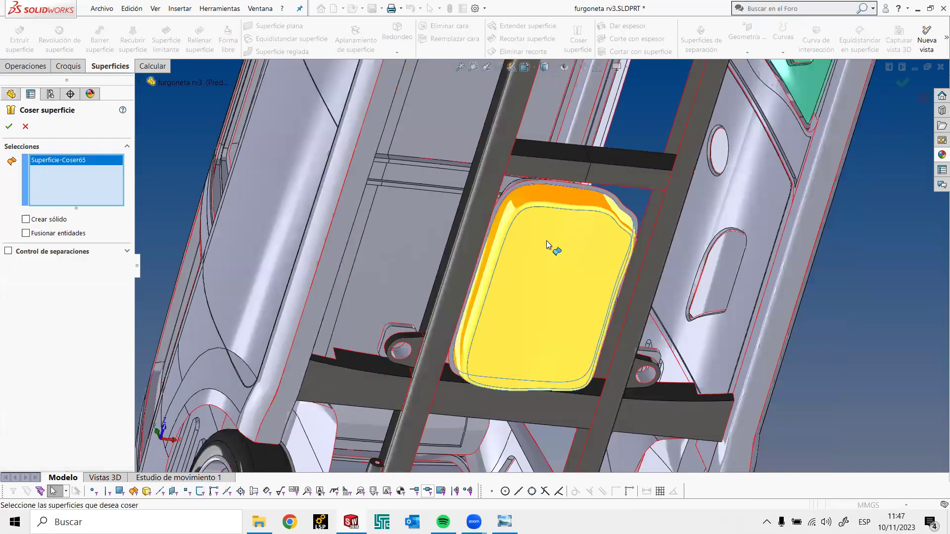
middle_click_drag(547, 318, 606, 270)
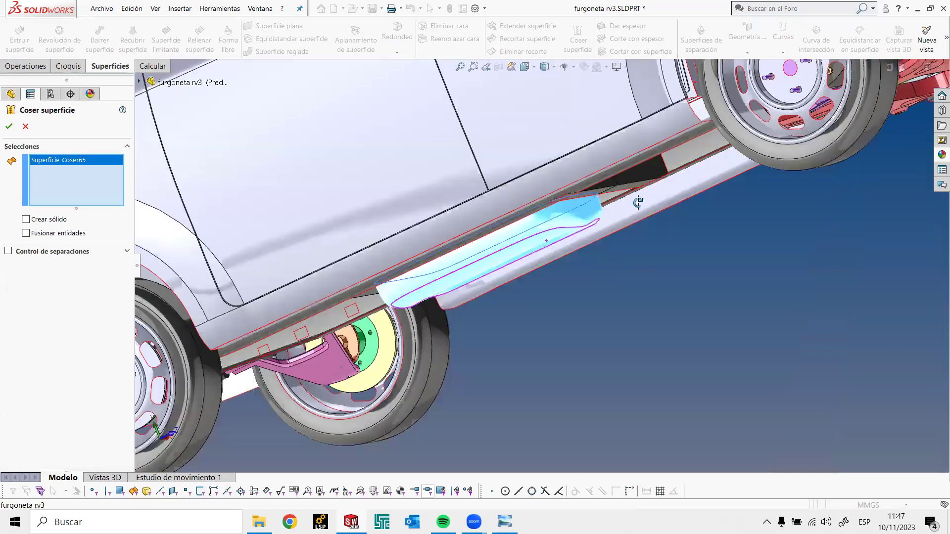
middle_click_drag(638, 202, 657, 165)
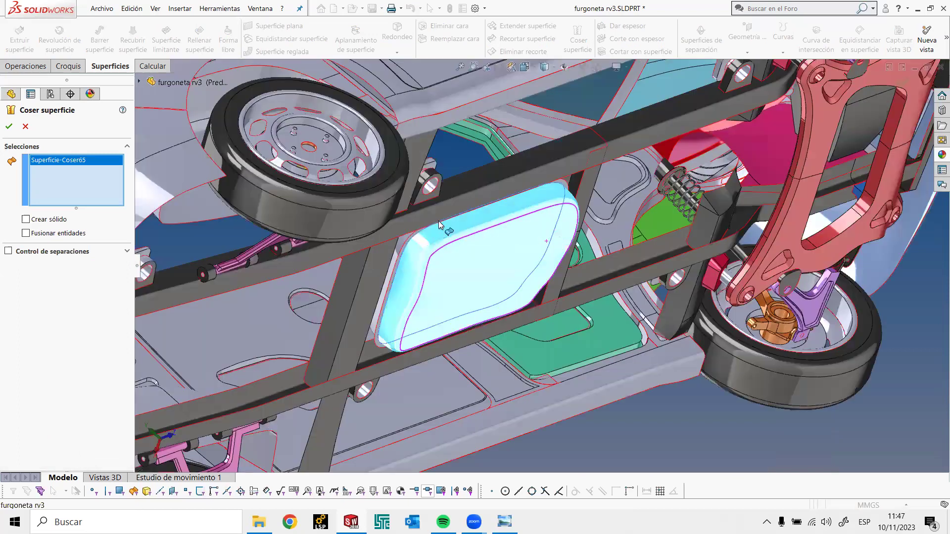
middle_click_drag(439, 224, 438, 224)
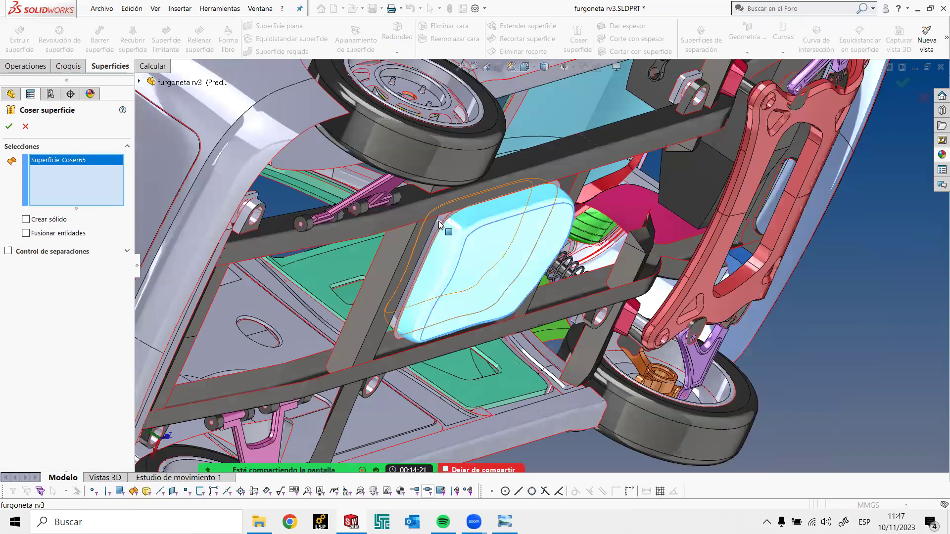
right_click(438, 221)
scroll(475, 235, "down", 3)
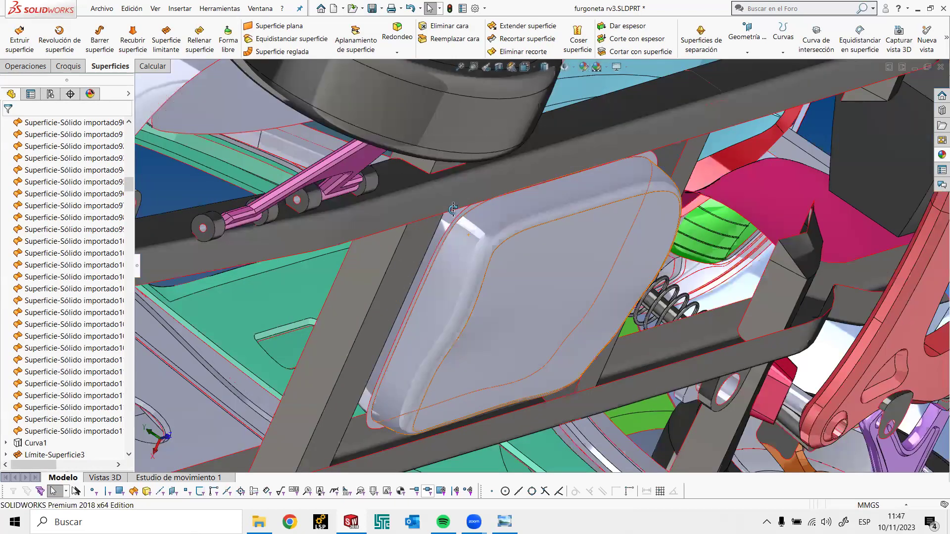
Select and inspect the finished tank surface, then fit the whole van in view
middle_click_drag(452, 208, 484, 251)
left_click(502, 265)
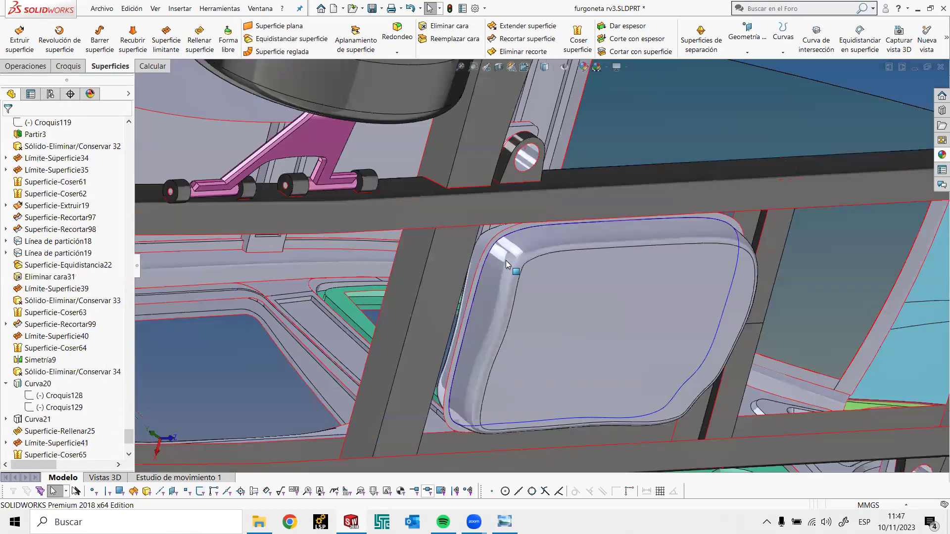
key("f")
right_click(558, 304)
key("Escape")
Start a new sketch, Croquis135, on the Planta plane
mouse_move(561, 309)
middle_mouse_down()
mouse_move(524, 285)
mouse_move(514, 299)
middle_mouse_up()
scroll(476, 280, "down", 5)
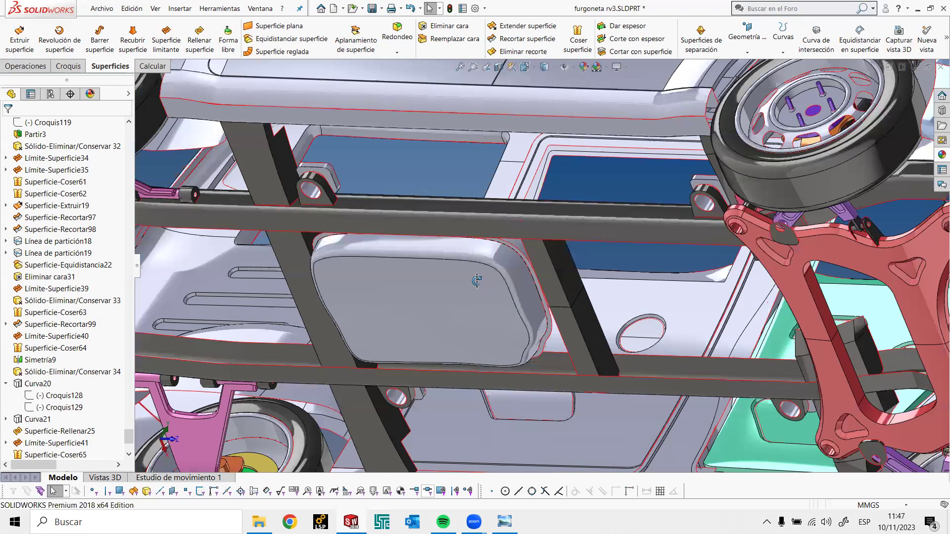
scroll(495, 306, "up", 3)
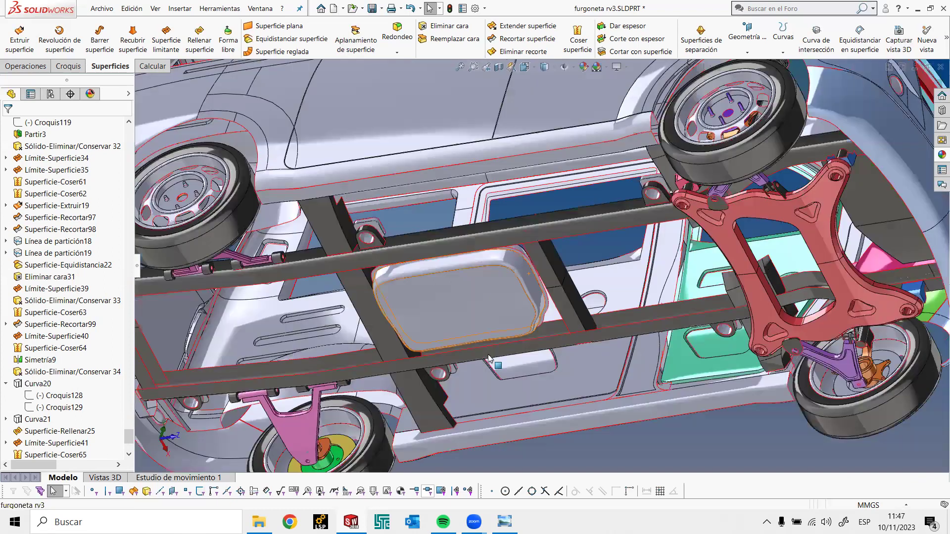
key("f")
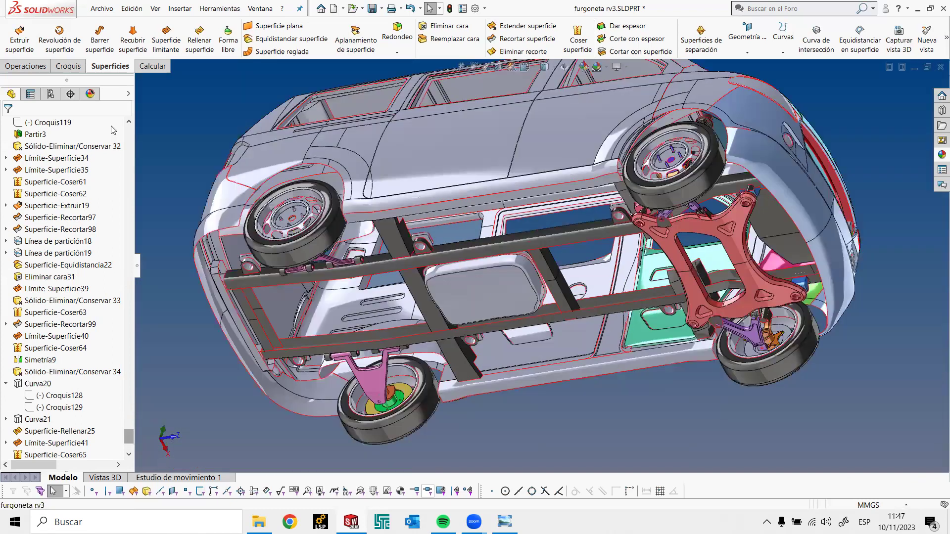
scroll(38, 210, "up", 15)
right_click(41, 205)
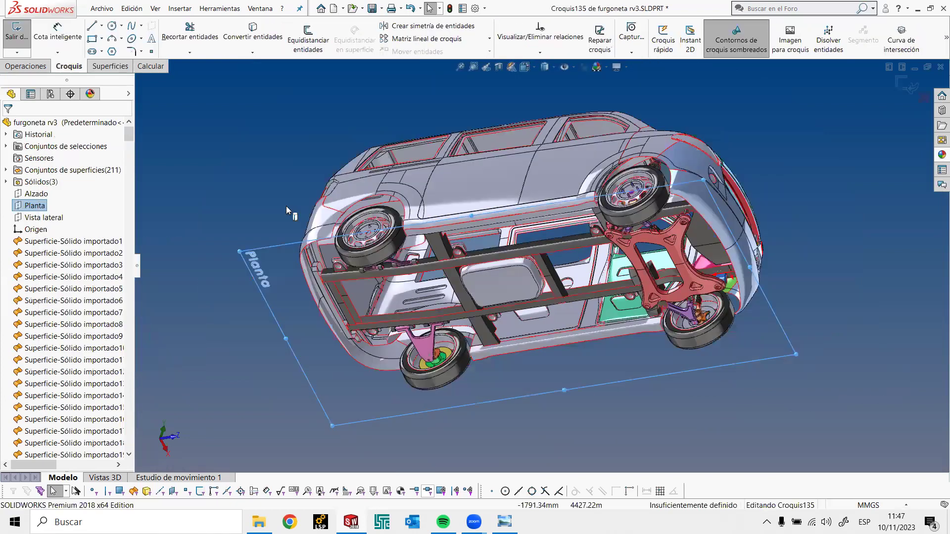
View Croquis135 normal to the Planta plane and zoom onto the tank area
key("ctrl+8")
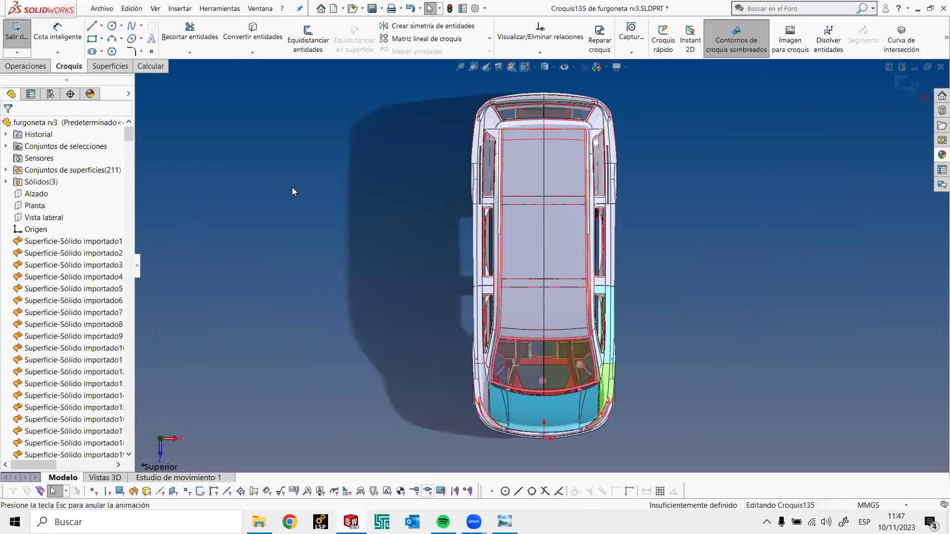
scroll(552, 285, "down", 5)
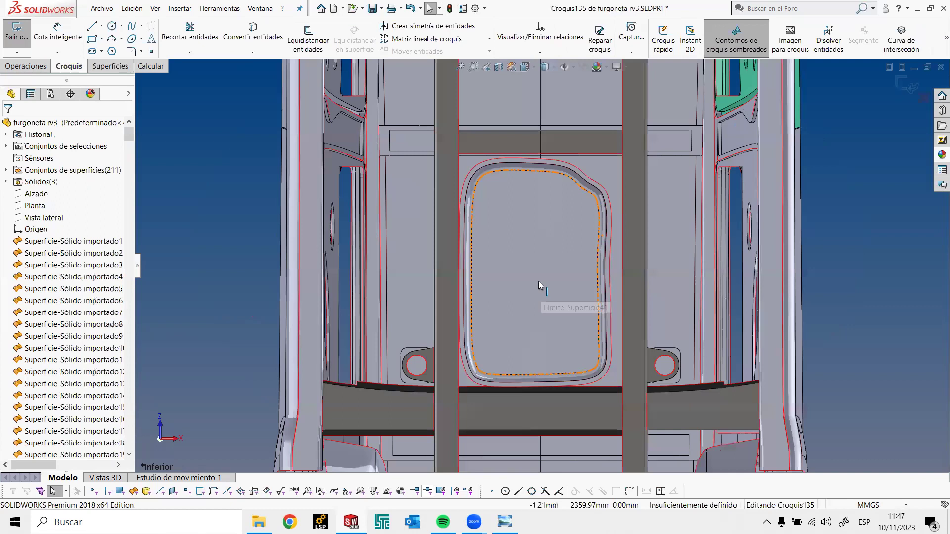
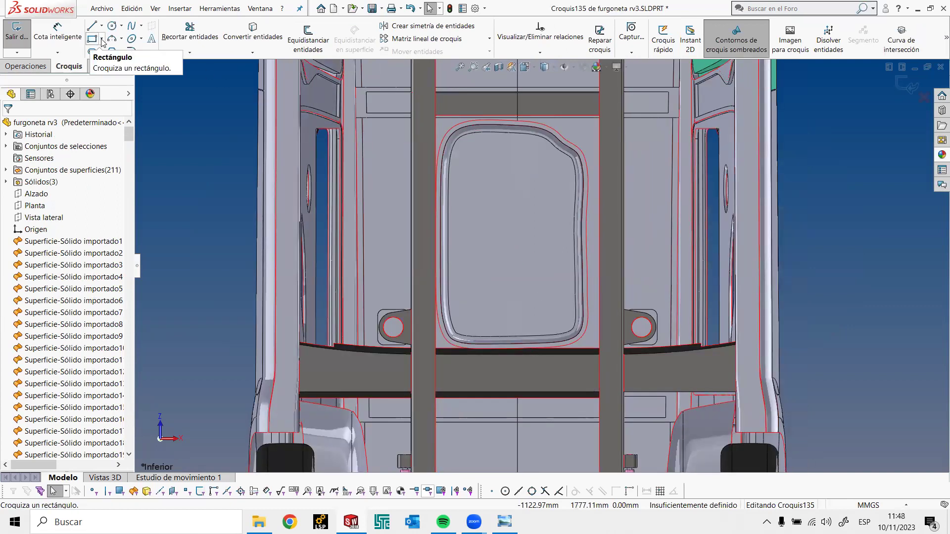
Sketch one vertical straight slot on the panel, running from near the top down to its bottom edge
left_click(92, 51)
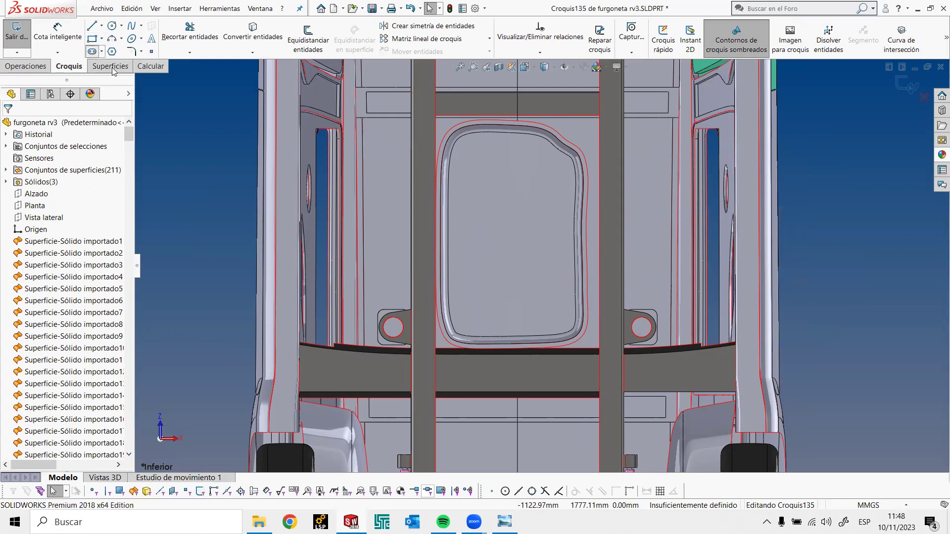
left_click(476, 184)
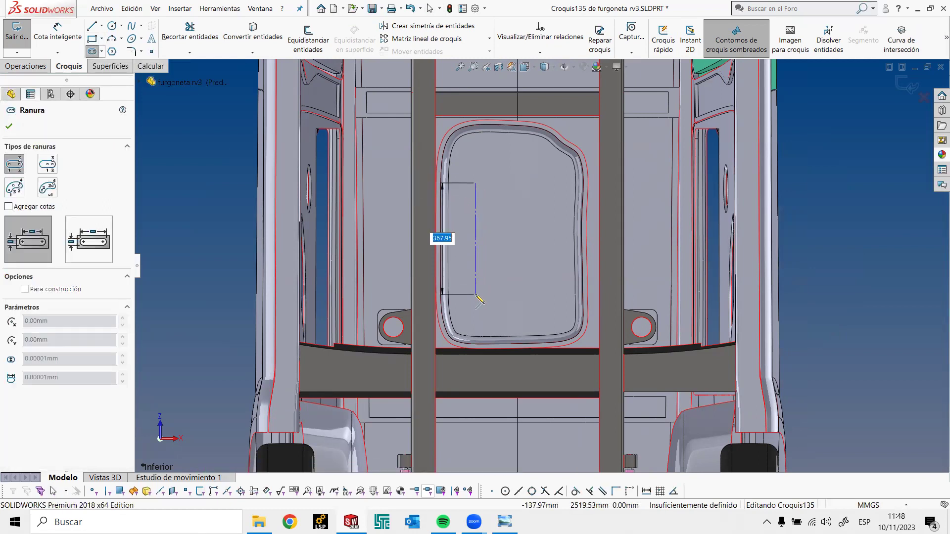
key("Escape")
key("Return")
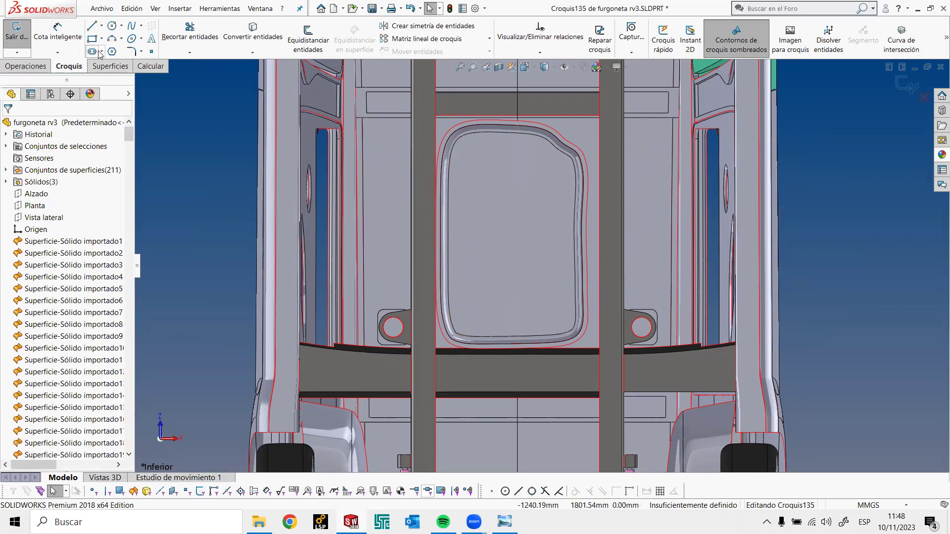
left_click(476, 168)
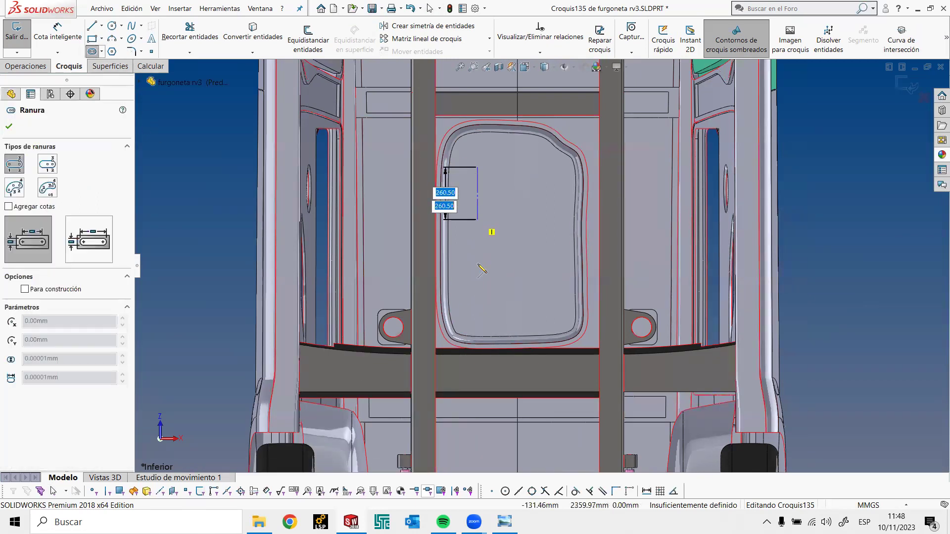
left_click(479, 304)
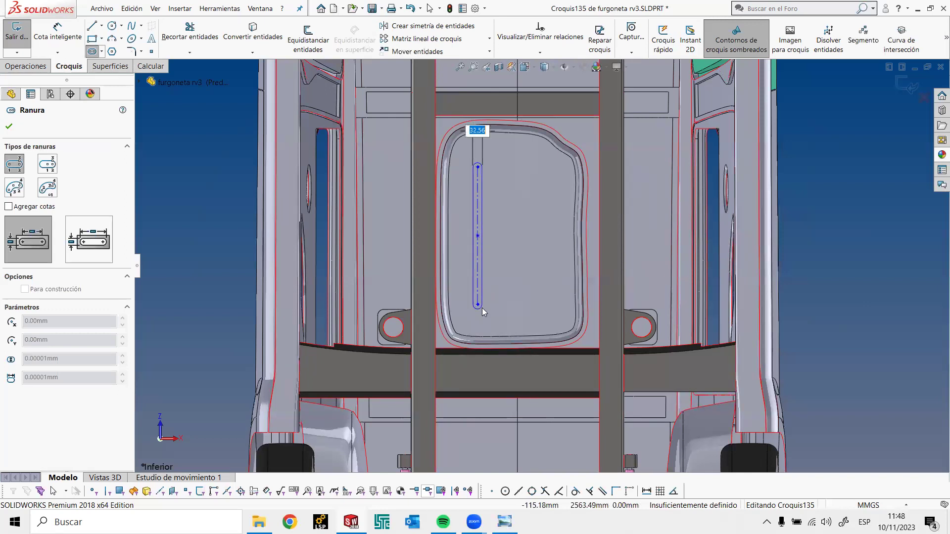
left_click(483, 306)
left_click(485, 302)
key("Escape")
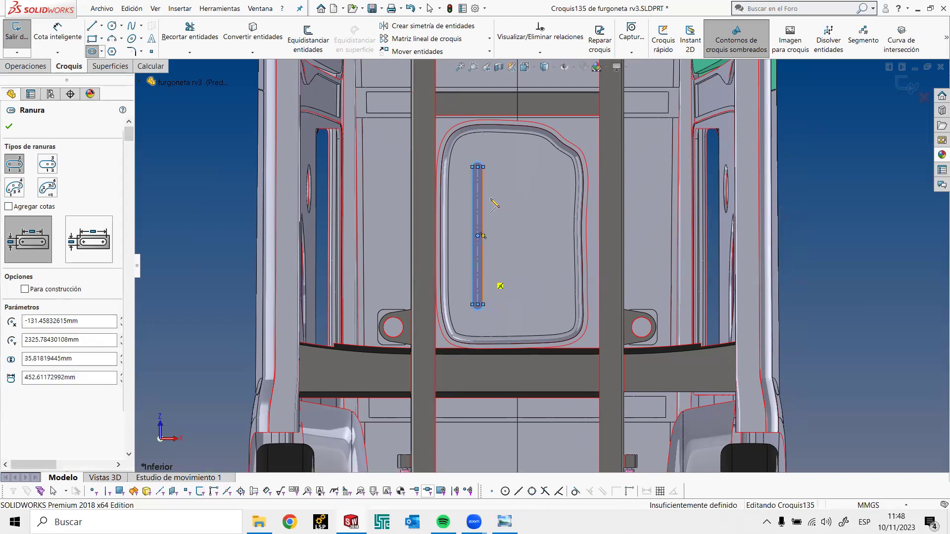
Check the slot's parameters, then copy it sideways to make parallel slots
scroll(485, 182, "down", 1)
scroll(494, 196, "down", 1)
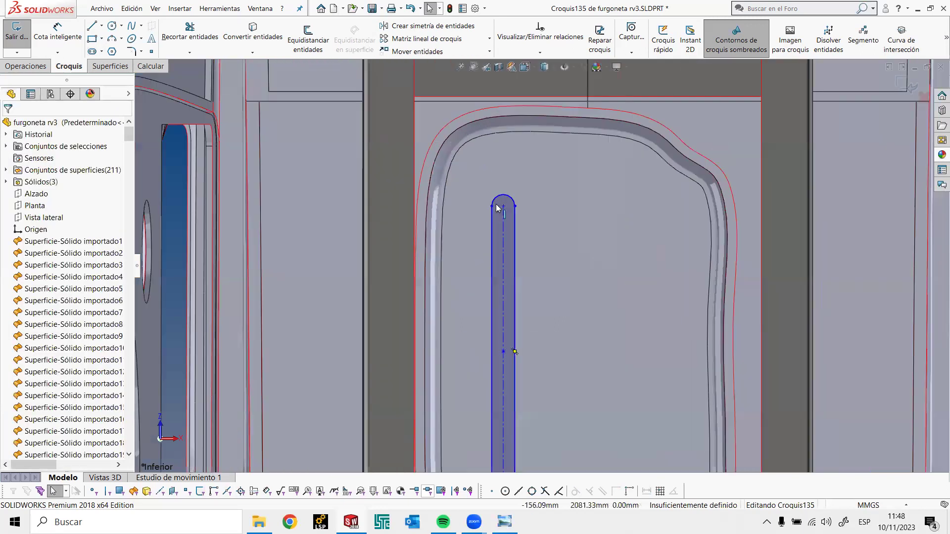
left_click(498, 199)
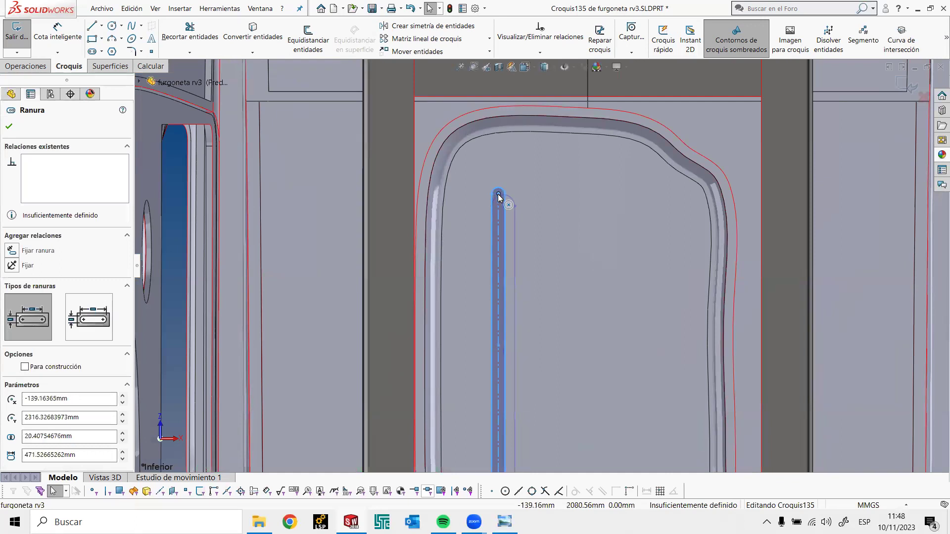
scroll(497, 194, "up", 1)
key("Escape")
scroll(499, 194, "up", 2)
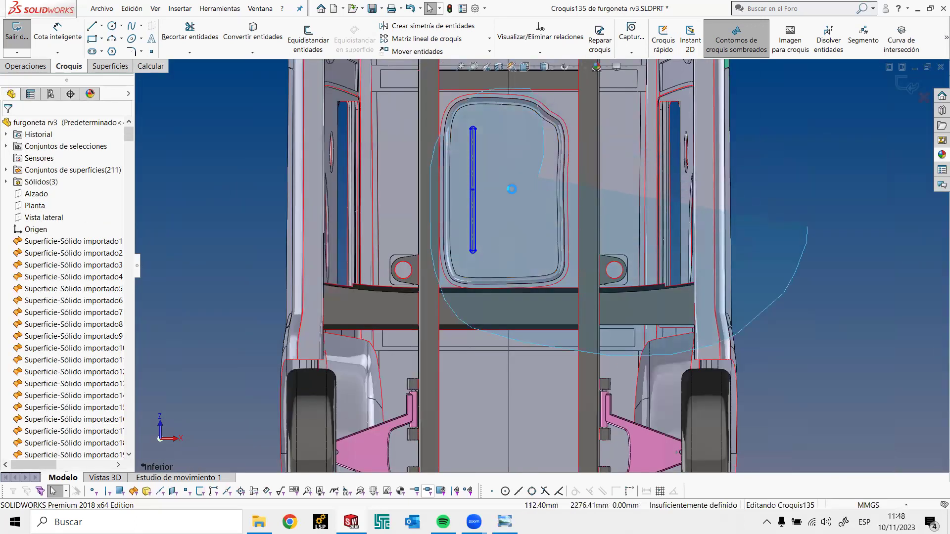
left_click(492, 196)
scroll(493, 197, "down", 1)
scroll(493, 196, "down", 2)
left_click_drag(463, 204, 599, 204, "ctrl")
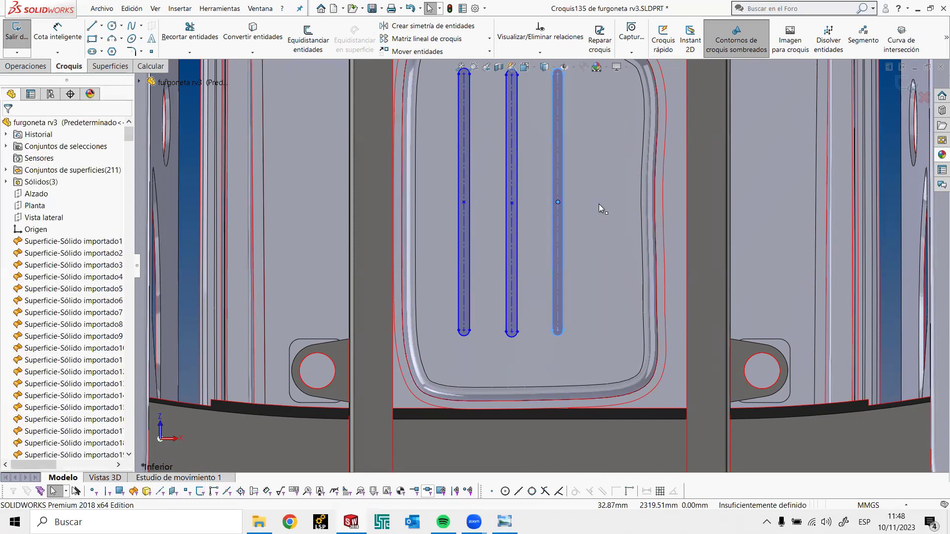
Place the fourth slot beside the others and pick the panel face as the projection target
scroll(599, 204, "up", 2)
scroll(577, 204, "up", 2)
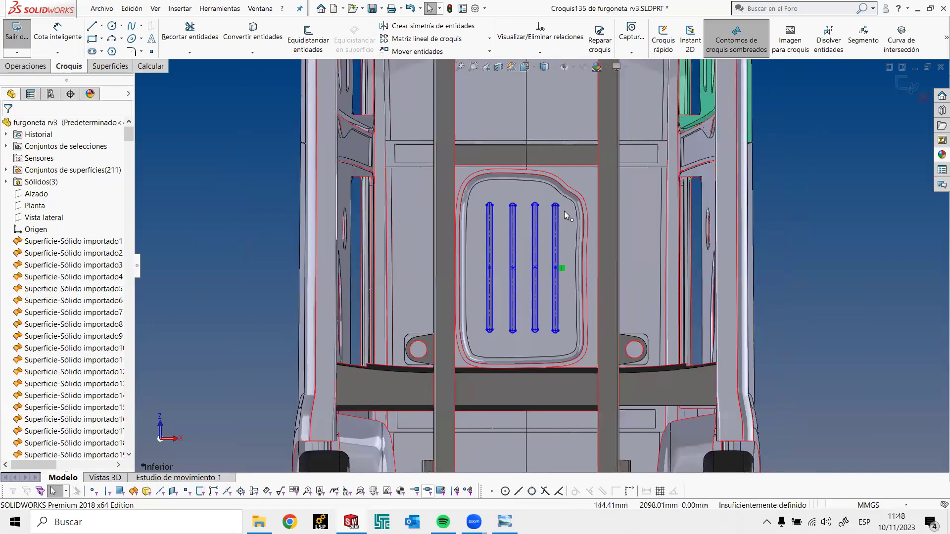
right_click_drag(563, 210, 521, 253)
left_click(520, 253)
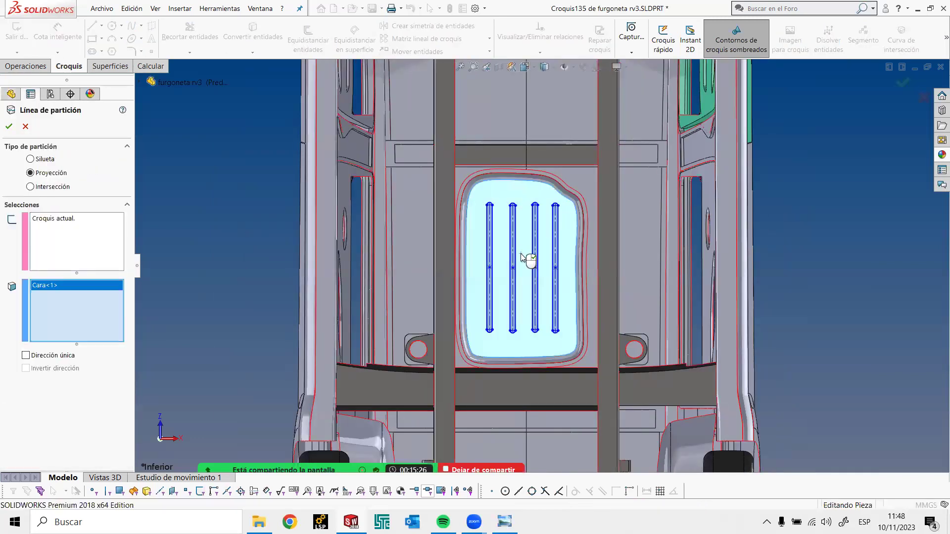
Accept the split line, cutting the four slot outlines into the panel face
right_click(521, 253)
scroll(521, 253, "up", 2)
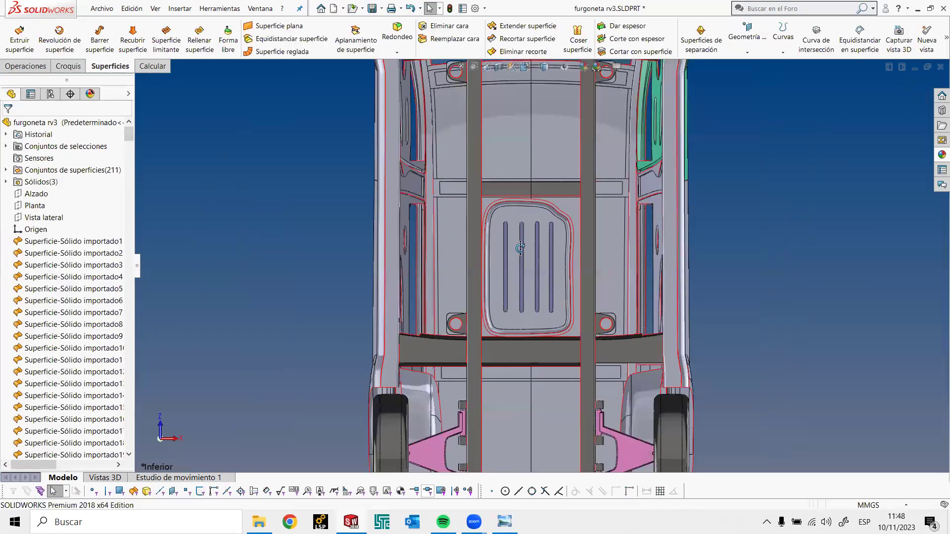
middle_click_drag(773, 238, 704, 254)
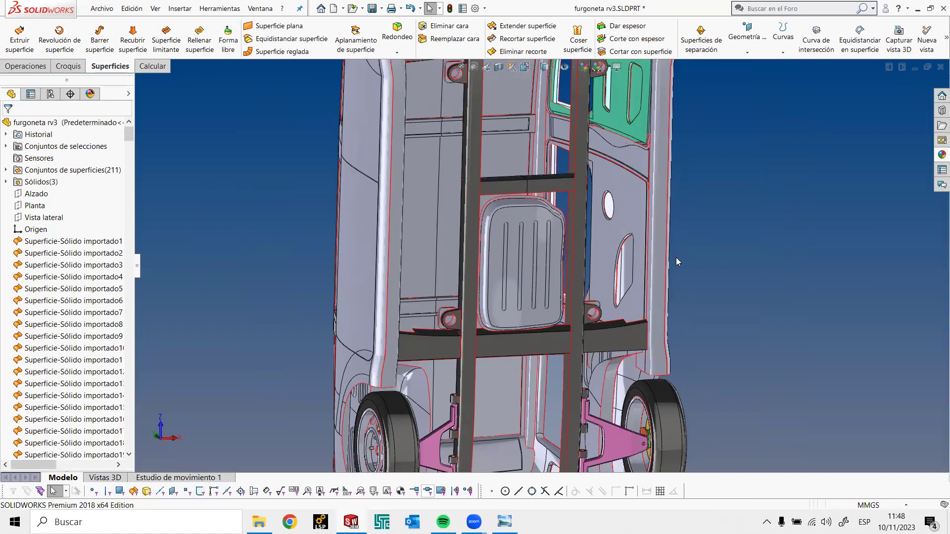
scroll(555, 289, "down", 1)
scroll(486, 304, "down", 1)
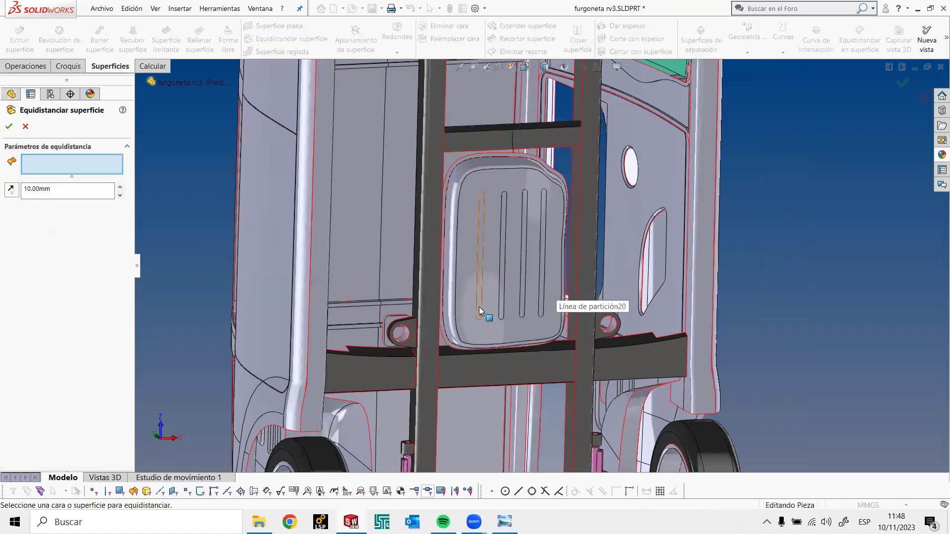
Select the four split slot faces for an offset surface
left_click(480, 308)
left_click(502, 319)
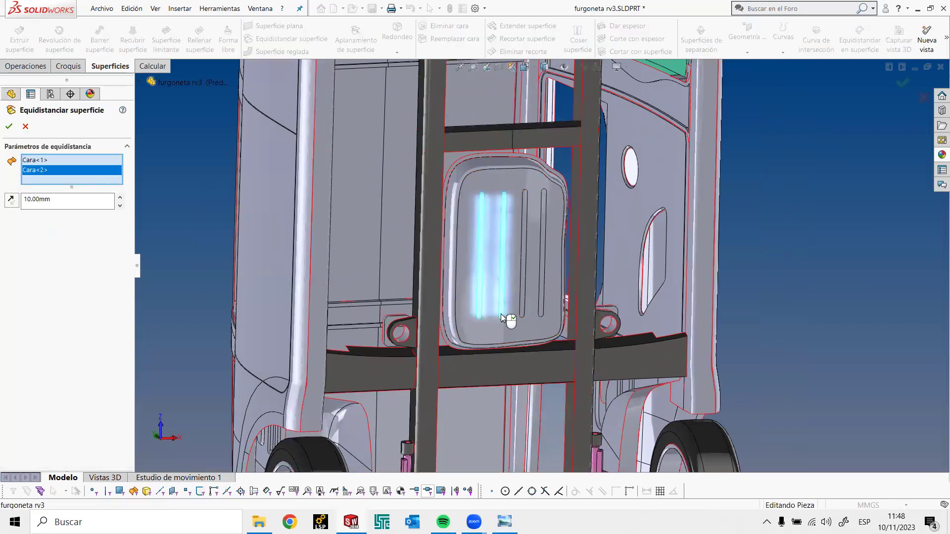
scroll(502, 318, "down", 1)
scroll(559, 303, "down", 2)
left_click(570, 300)
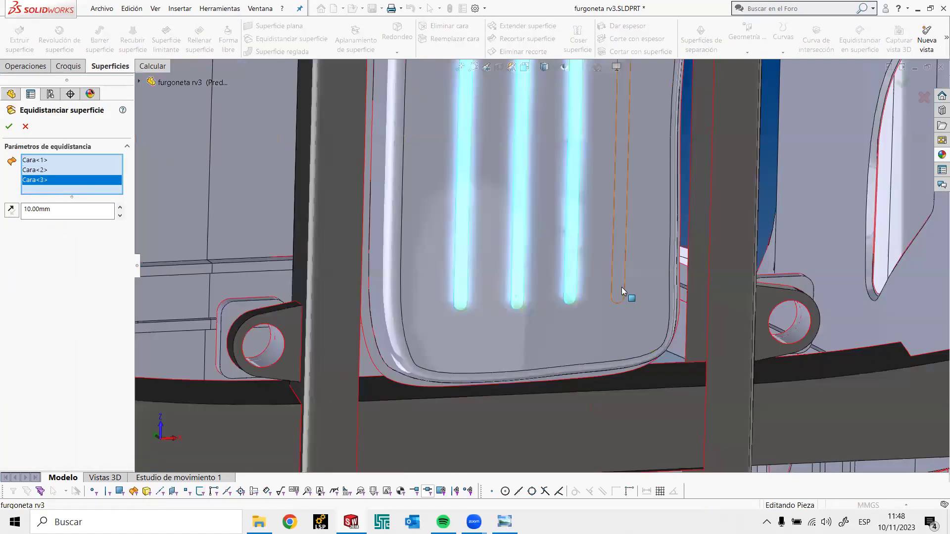
left_click(621, 289)
scroll(550, 278, "up", 2)
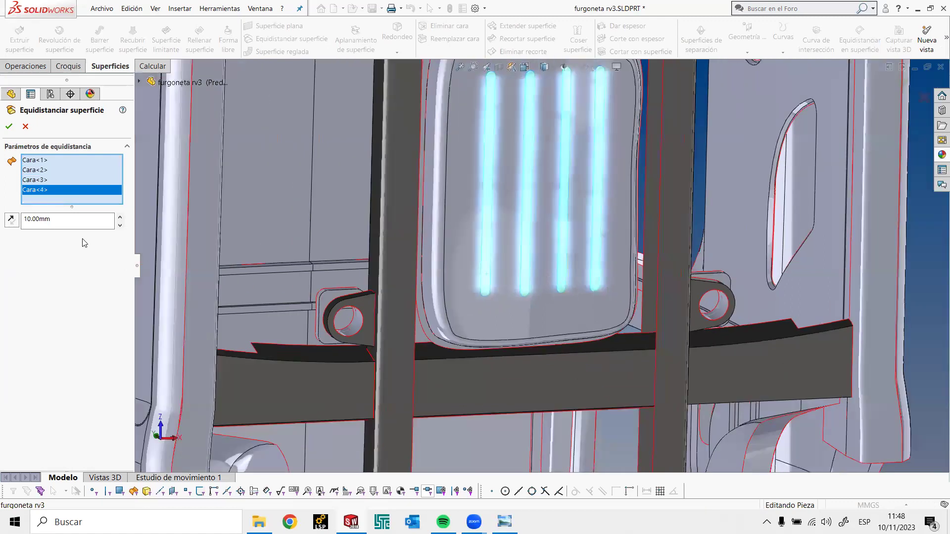
Set the offset distance to 0 mm to copy the four slot faces as surfaces
key("Tab")
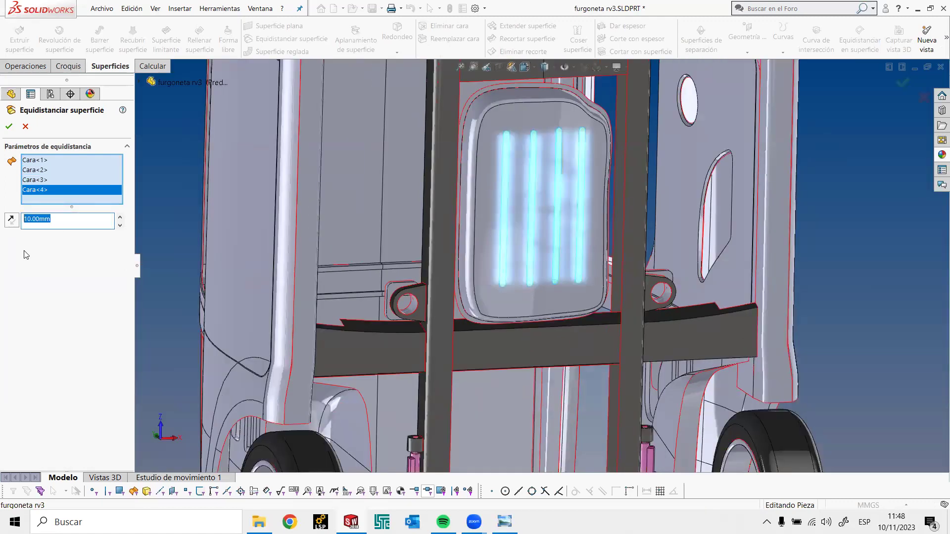
type("5")
scroll(533, 287, "down", 2)
scroll(568, 297, "down", 3)
mouse_move(594, 297)
middle_mouse_down()
mouse_move(611, 326)
mouse_move(589, 329)
middle_mouse_up()
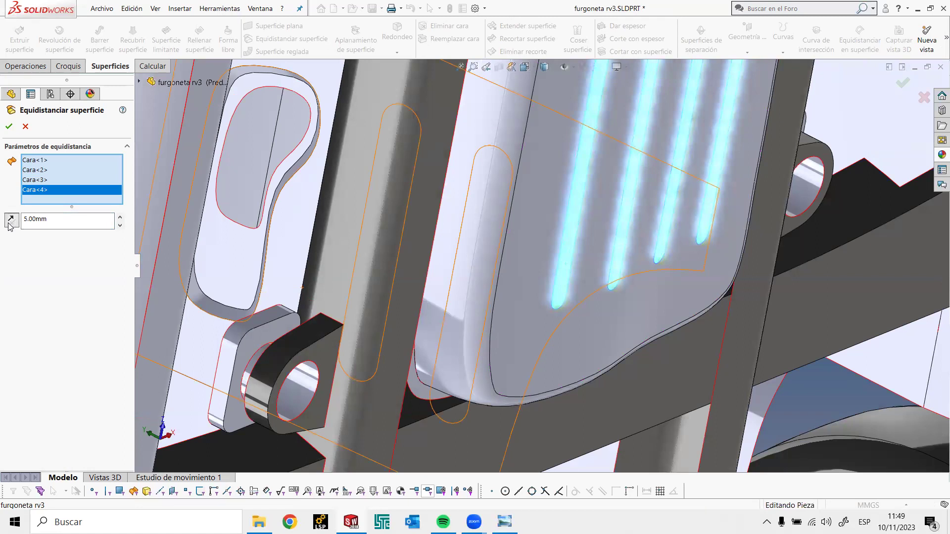
double_click(25, 218)
type("0")
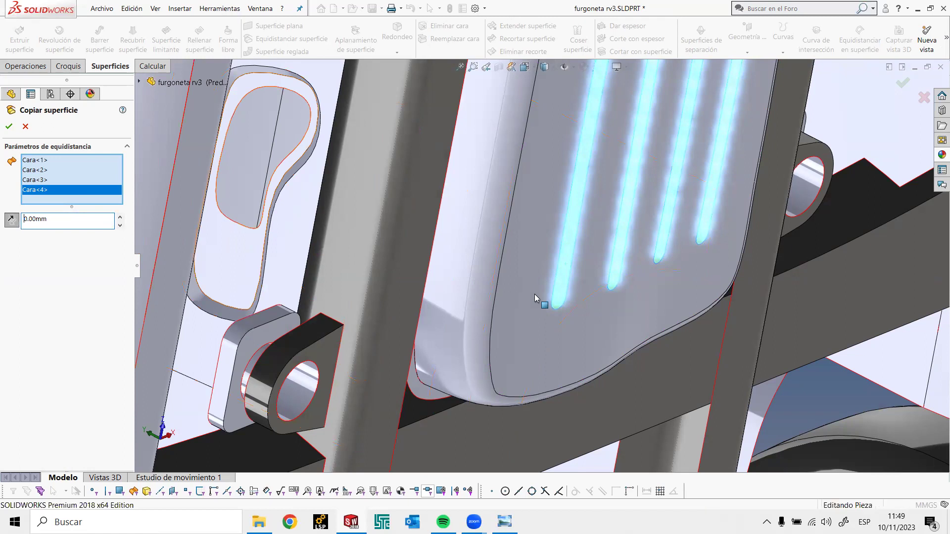
key("Return")
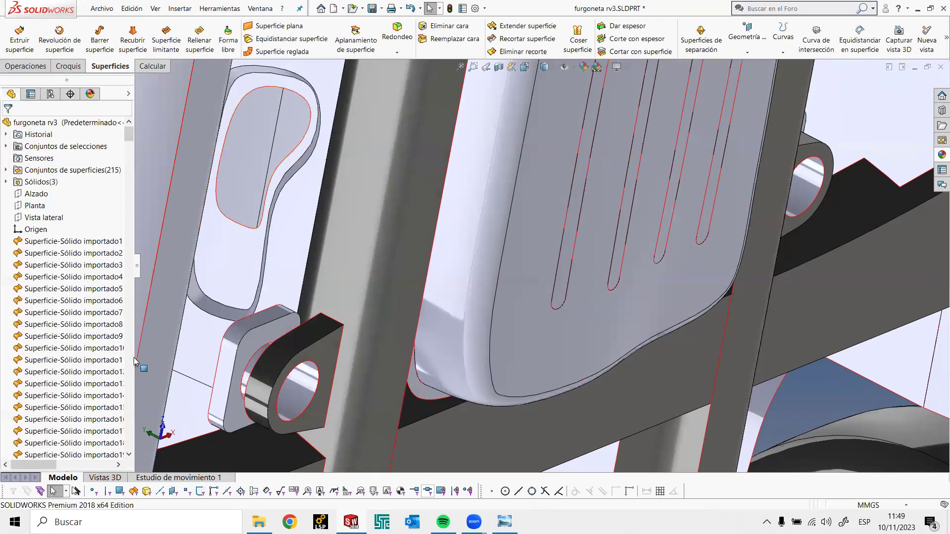
Delete the four slot faces from the panel with a Delete Face feature
left_click_drag(129, 134, 127, 443)
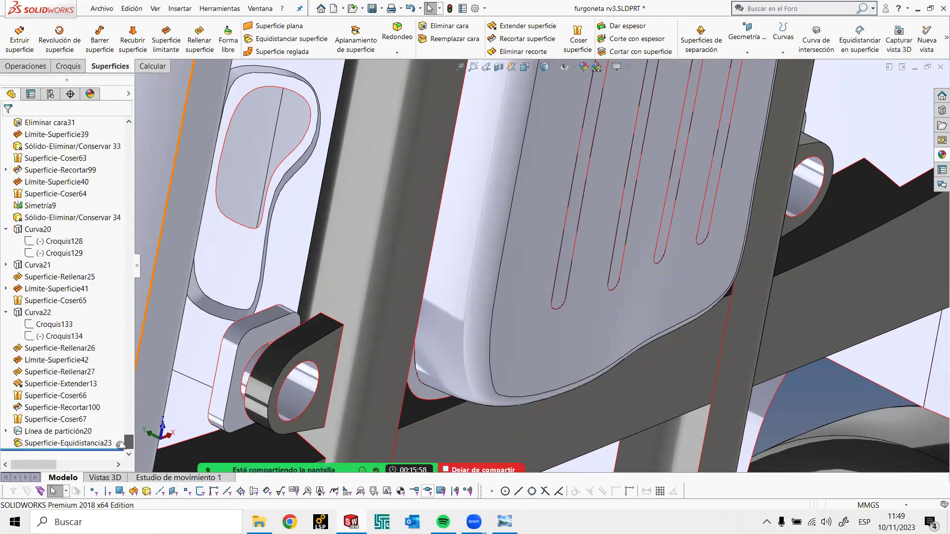
right_click(87, 442)
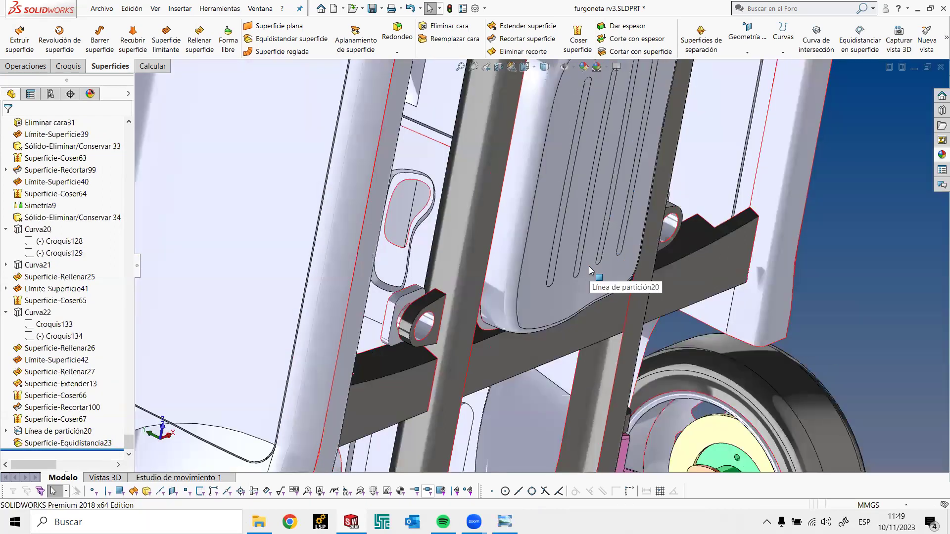
key("Return")
left_click(556, 277)
left_click(582, 274)
middle_click_drag(582, 274, 515, 285, "ctrl")
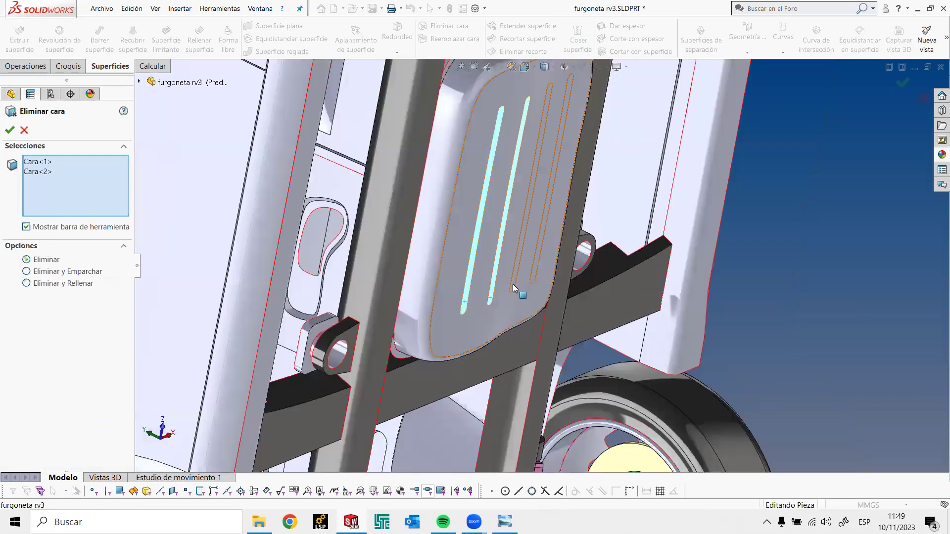
left_click(512, 284)
left_click(536, 275)
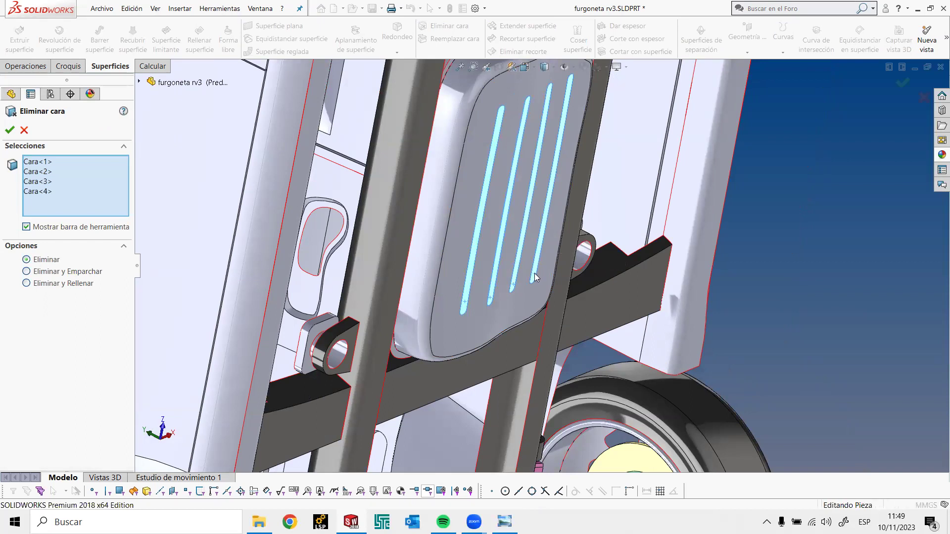
key("Return")
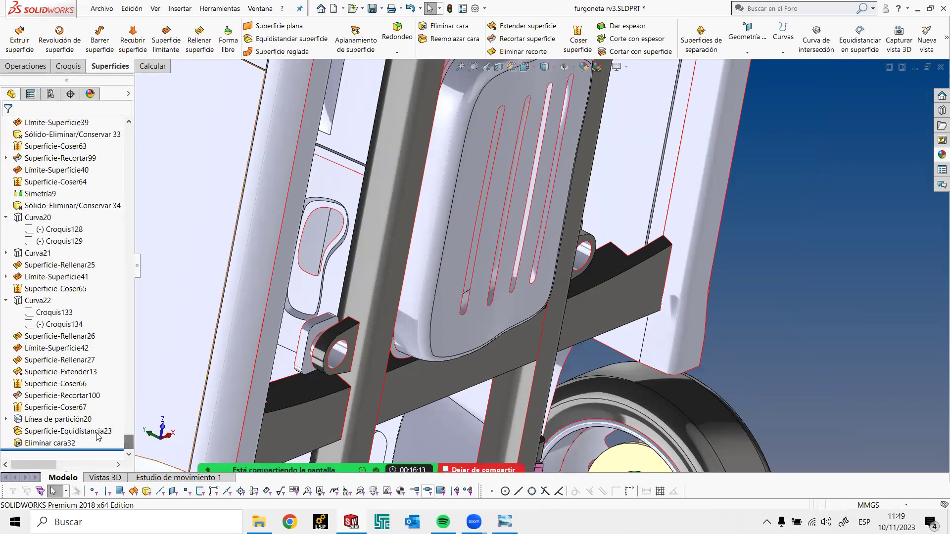
Hide the offset surface Superficie-Equidistancia23 covering the slots
left_click(98, 436)
right_click(98, 436)
left_click(103, 301)
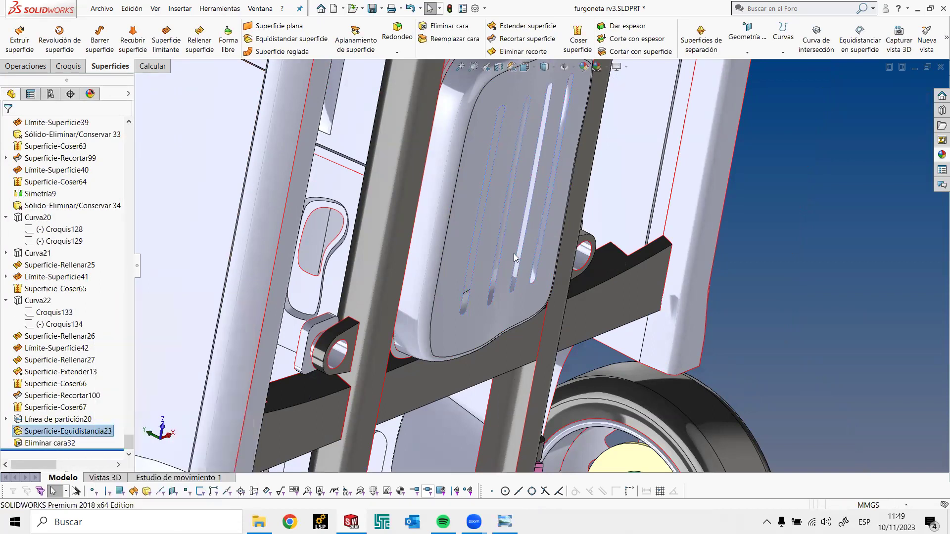
scroll(514, 257, "down", 3)
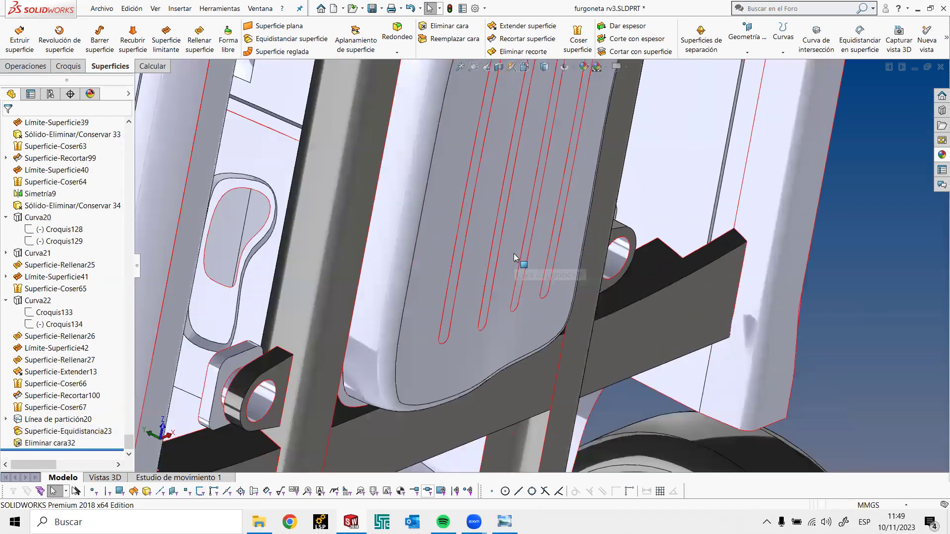
scroll(515, 256, "down", 2)
right_click_drag(517, 256, 423, 343)
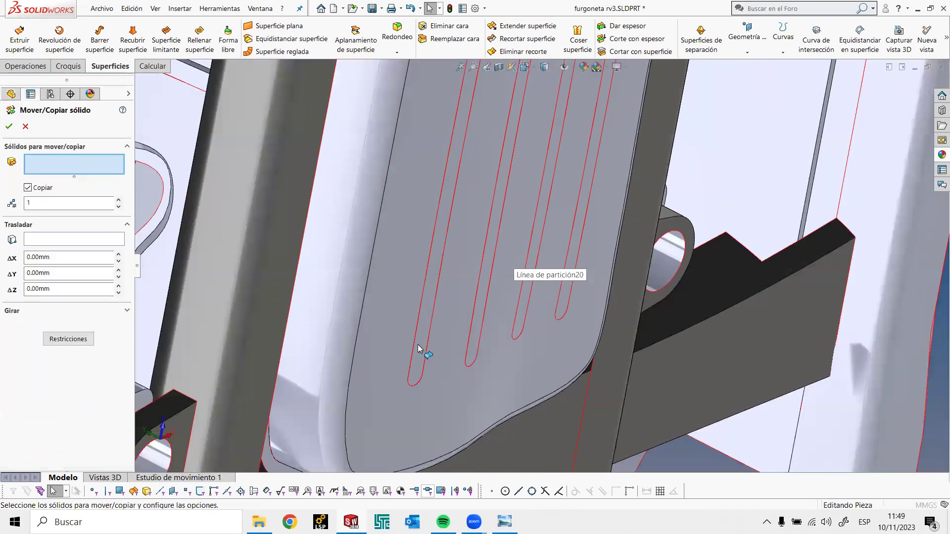
Move the four offset slot surfaces 10 mm along Y with Copy unchecked
left_click(418, 347)
left_click(487, 339)
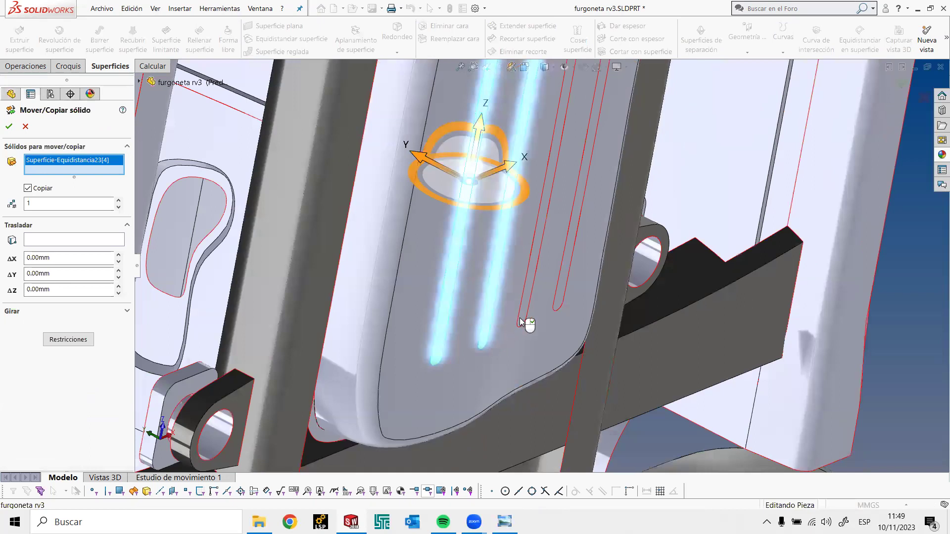
left_click(523, 315)
left_click(565, 302)
scroll(565, 302, "up", 3)
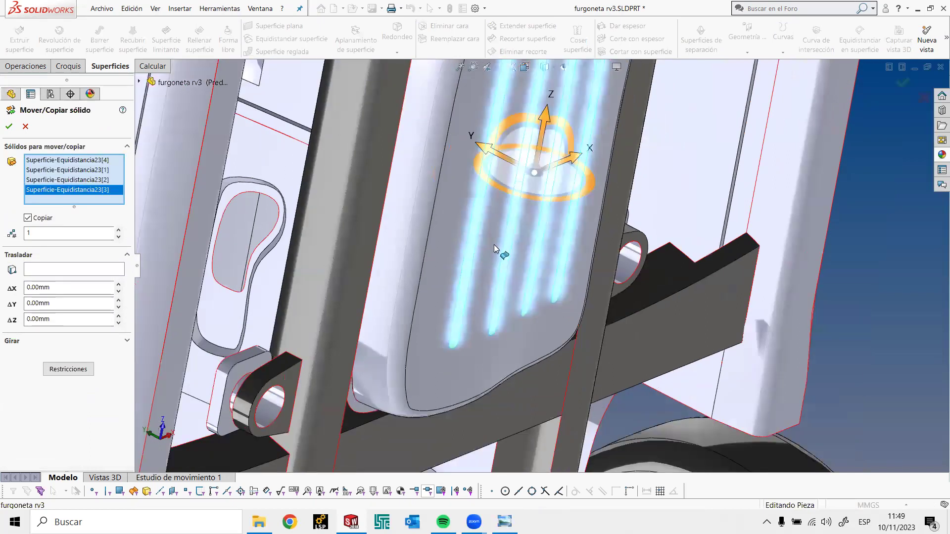
scroll(493, 244, "down", 2)
left_click_drag(59, 303, 1, 303)
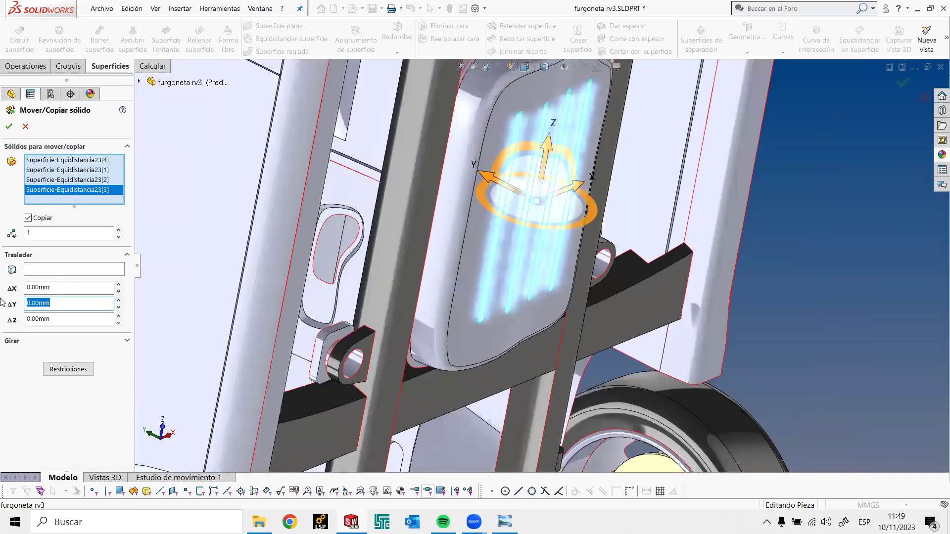
type("1")
key("Return")
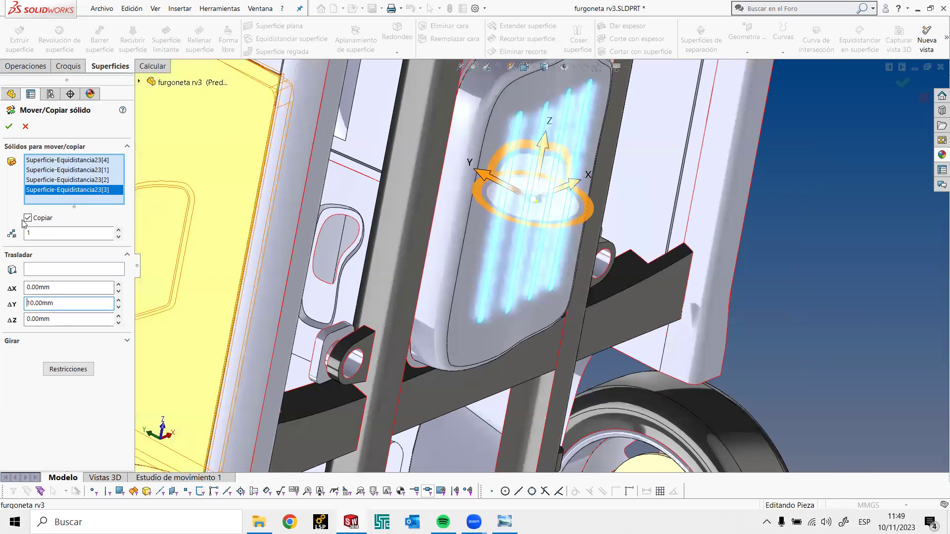
left_click(26, 219)
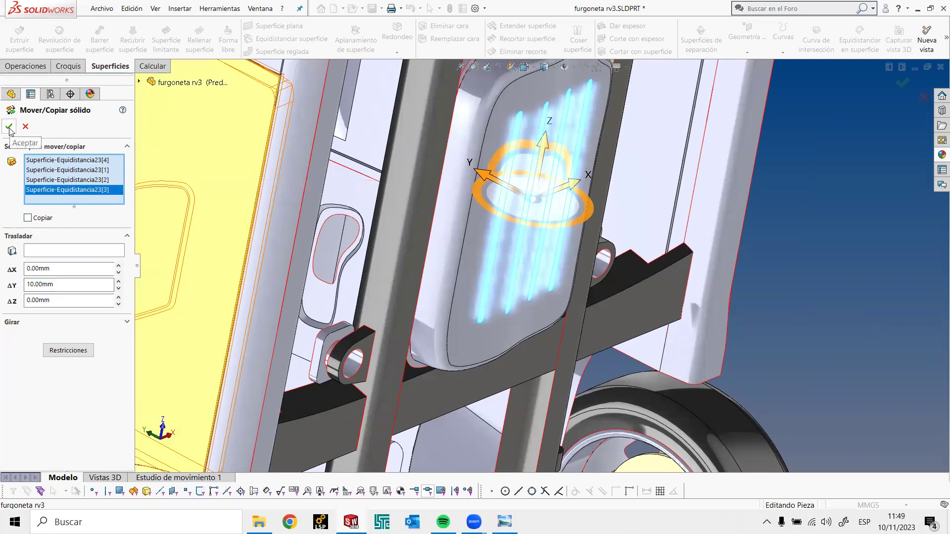
Confirm the 10 mm move of the slot surfaces and view the chassis from below
key("Return")
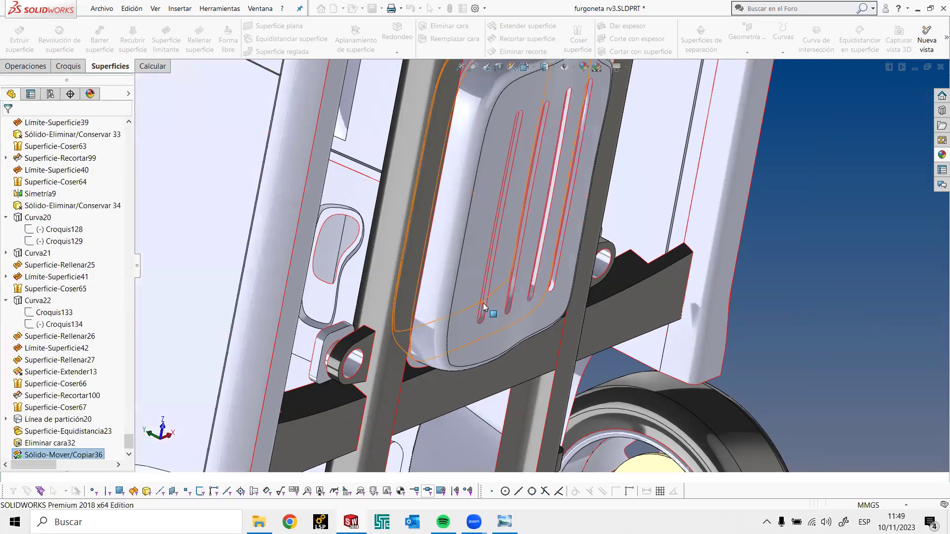
middle_click_drag(483, 302, 470, 292)
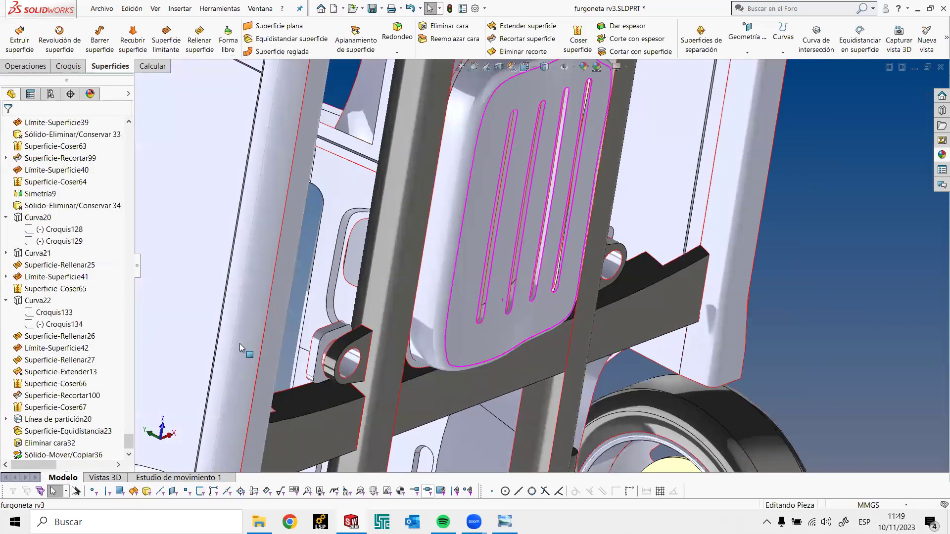
middle_click_drag(240, 343, 181, 356)
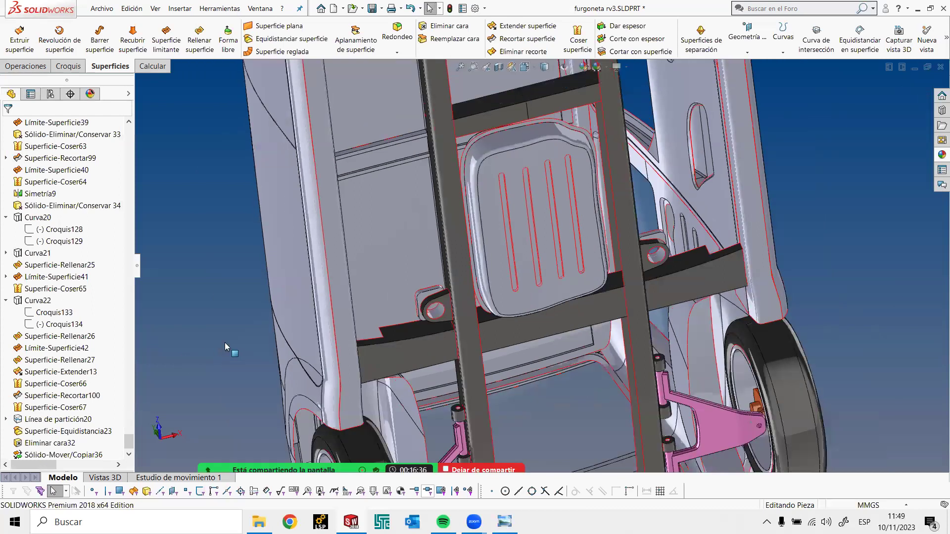
key("ctrl+6")
Check the split line's sketch Croquis135, then begin a new sketch on the Planta plane
left_click_drag(127, 436, 21, 437)
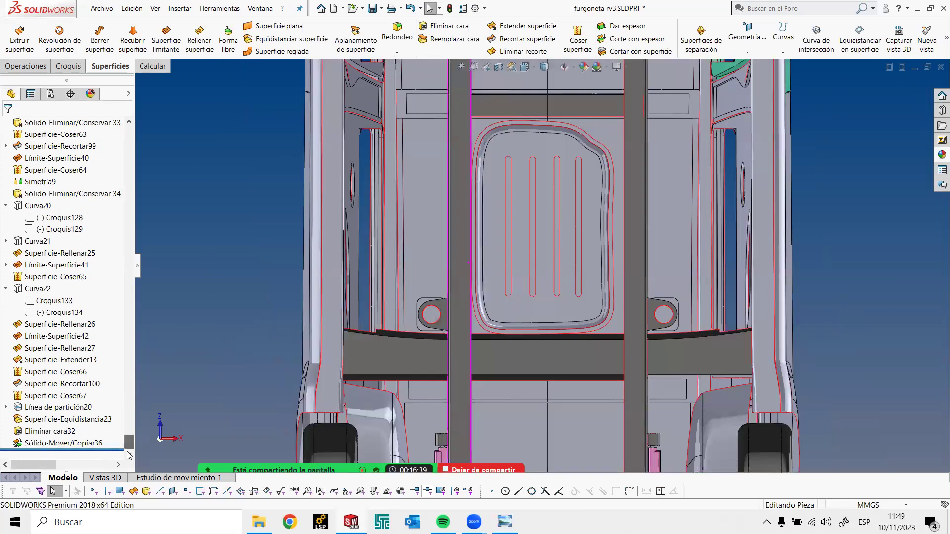
left_click(7, 408)
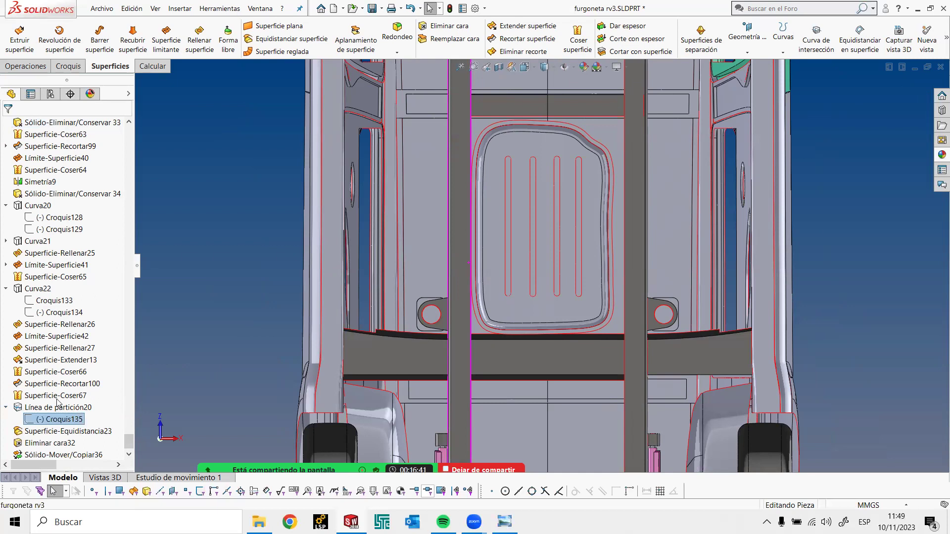
right_click(45, 419)
left_click(81, 366)
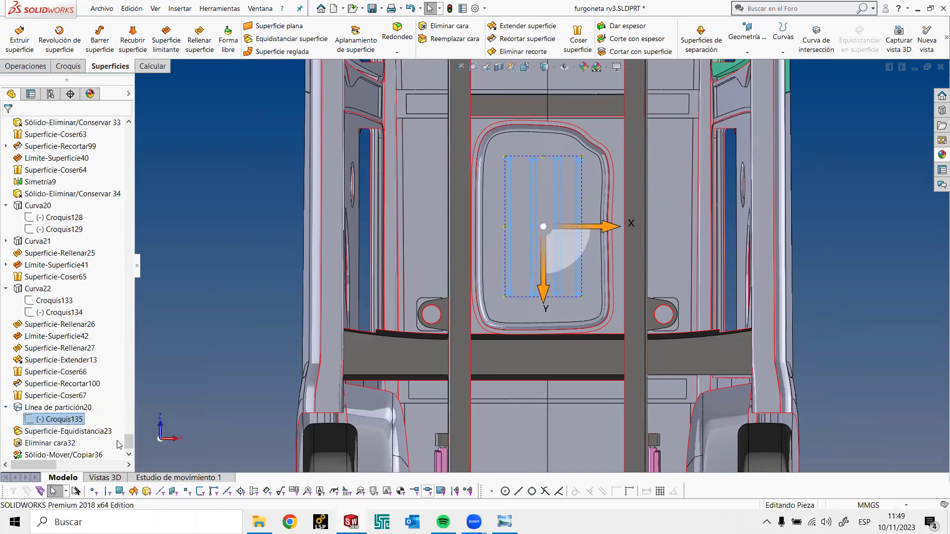
scroll(131, 295, "up", 10)
left_click_drag(129, 375, 130, 136)
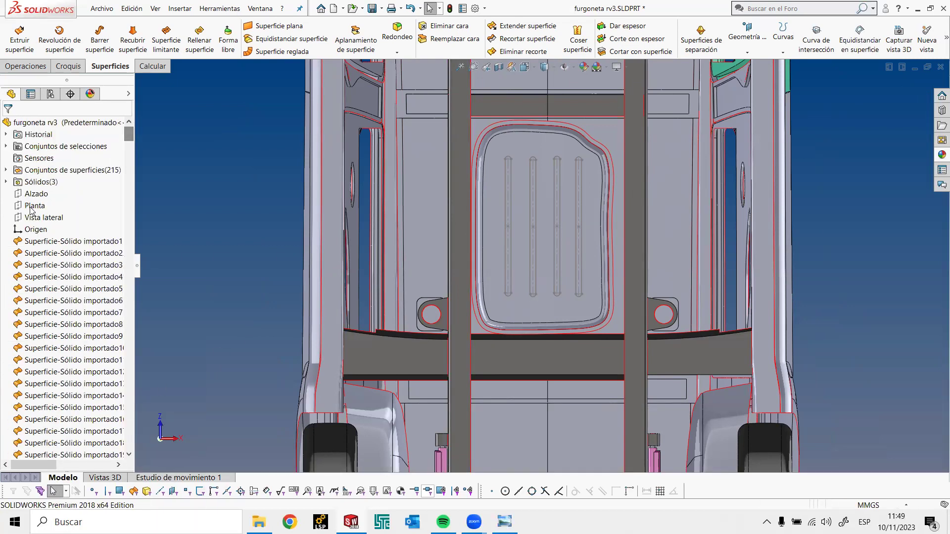
left_click(231, 214)
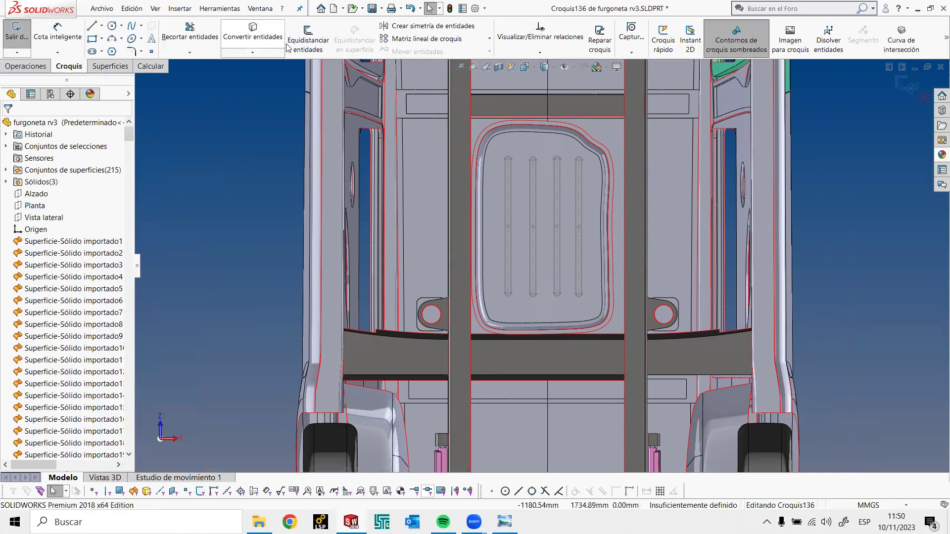
Offset the first slot outline by 5 mm, with whole connected chains selected
left_click(308, 38)
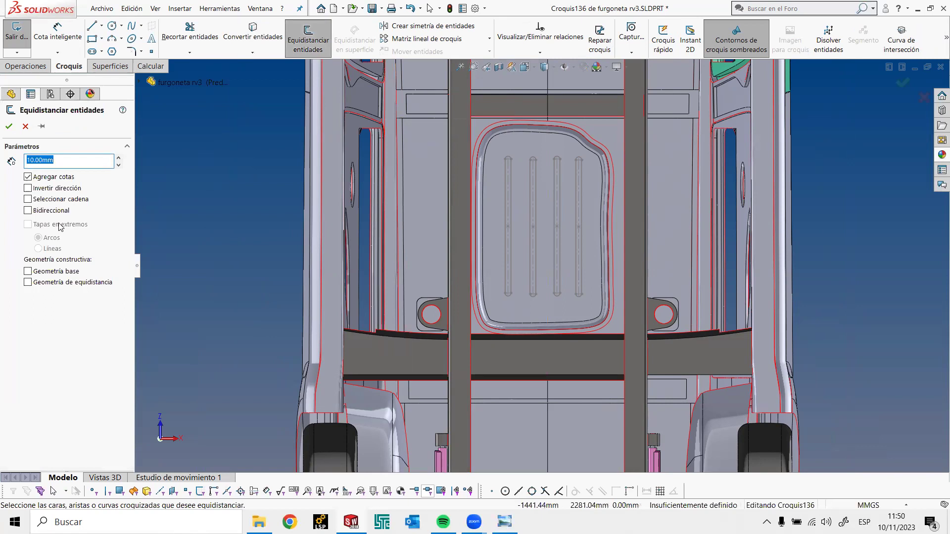
left_click(41, 199)
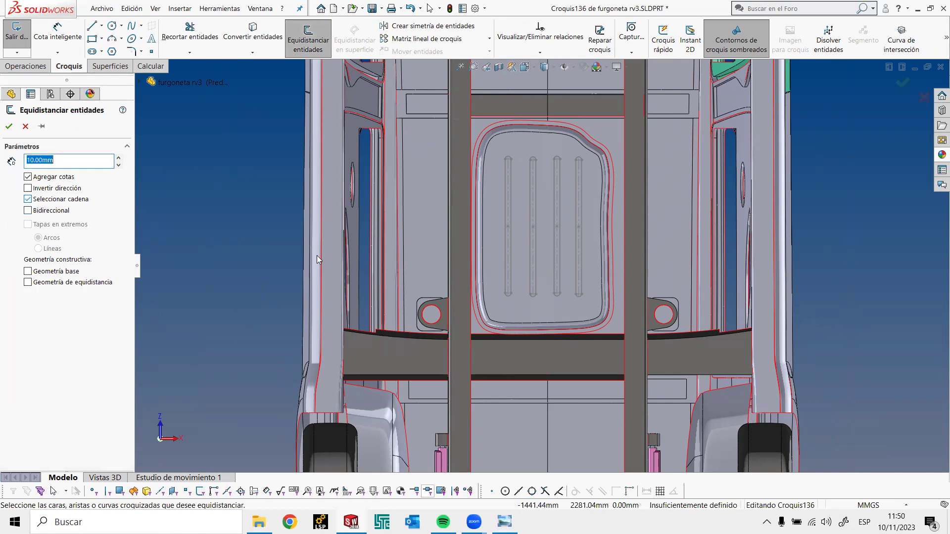
left_click(505, 282)
scroll(533, 273, "down", 2)
scroll(532, 273, "down", 4)
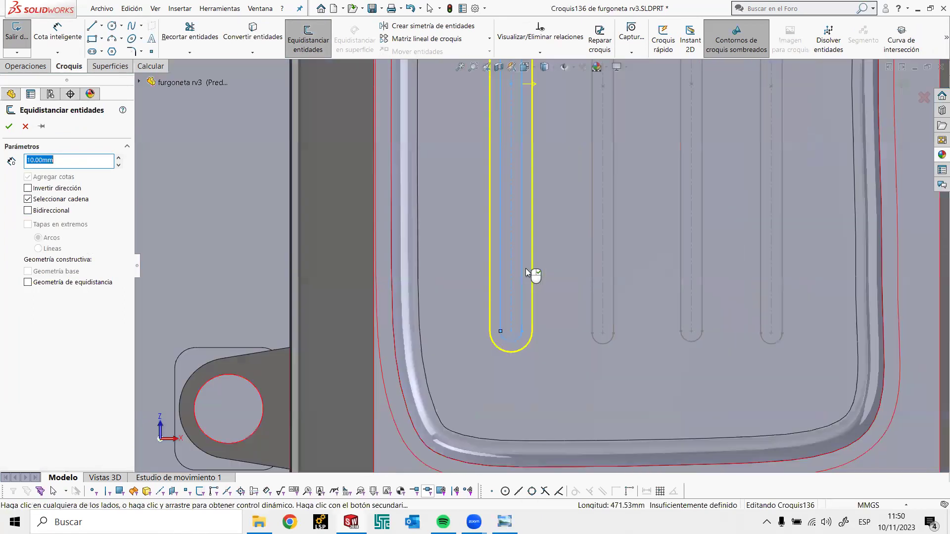
type("2")
key("Return")
type("3")
key("Return")
type("5")
key("Return")
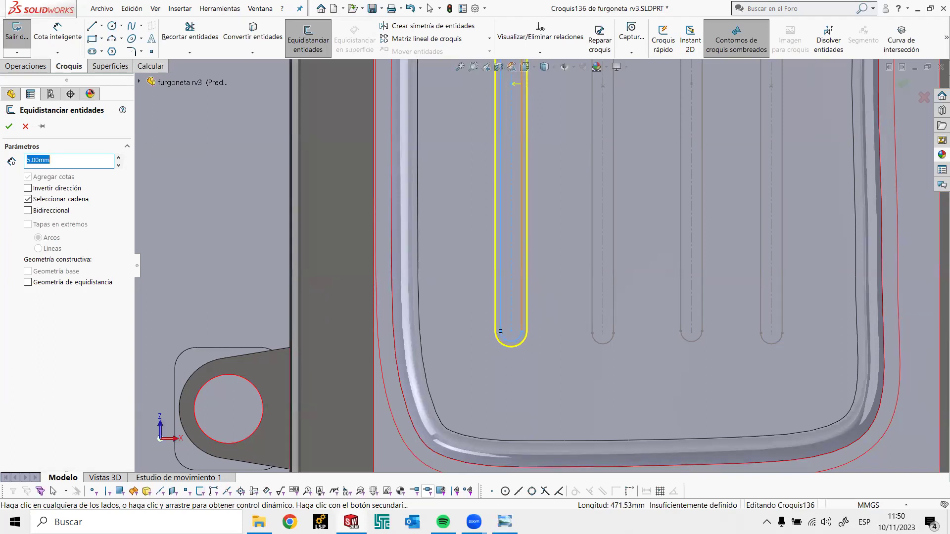
scroll(524, 282, "down", 2)
scroll(519, 281, "down", 2)
scroll(515, 280, "up", 1)
left_click(516, 278)
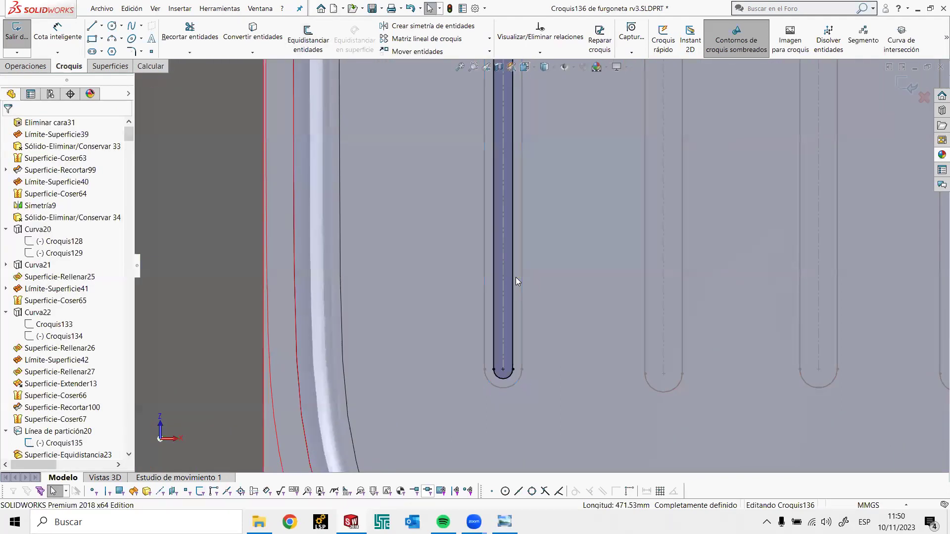
scroll(394, 96, "up", 3)
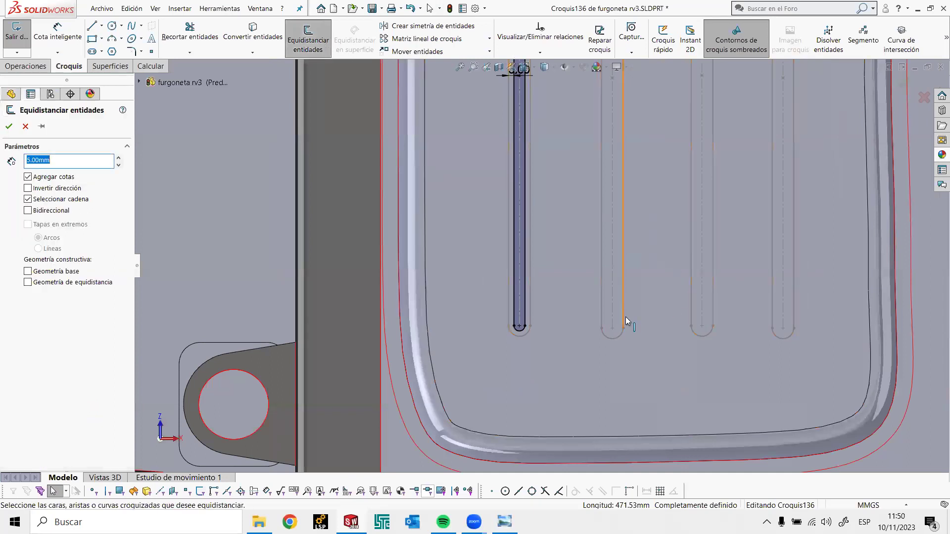
Apply the same 5 mm offset around the second, third and fourth slot outlines
left_click(622, 312)
scroll(621, 306, "down", 3)
left_click(600, 302)
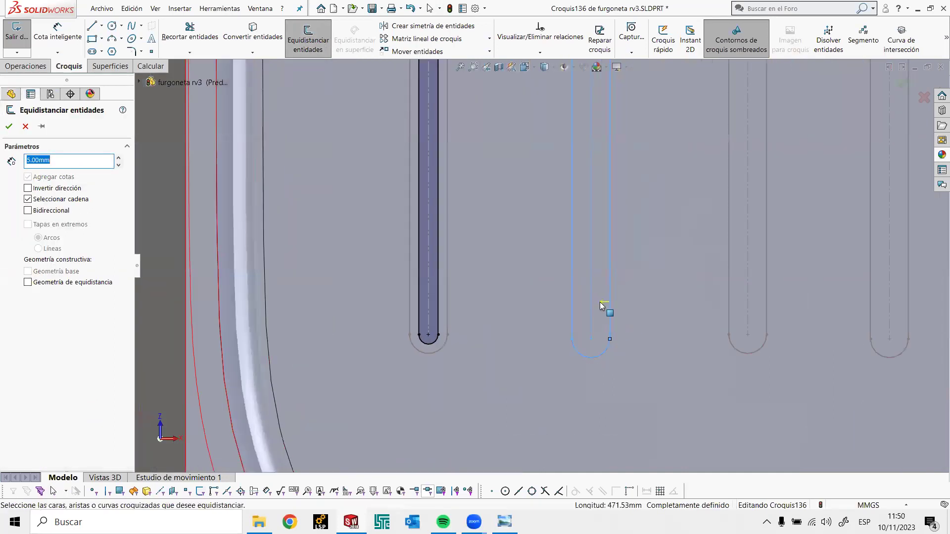
left_click(307, 38)
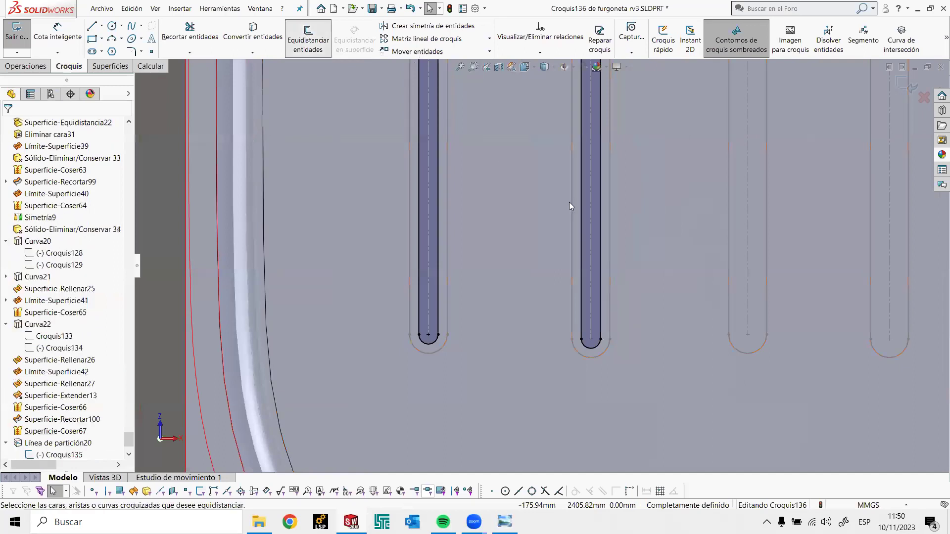
scroll(643, 223, "up", 3)
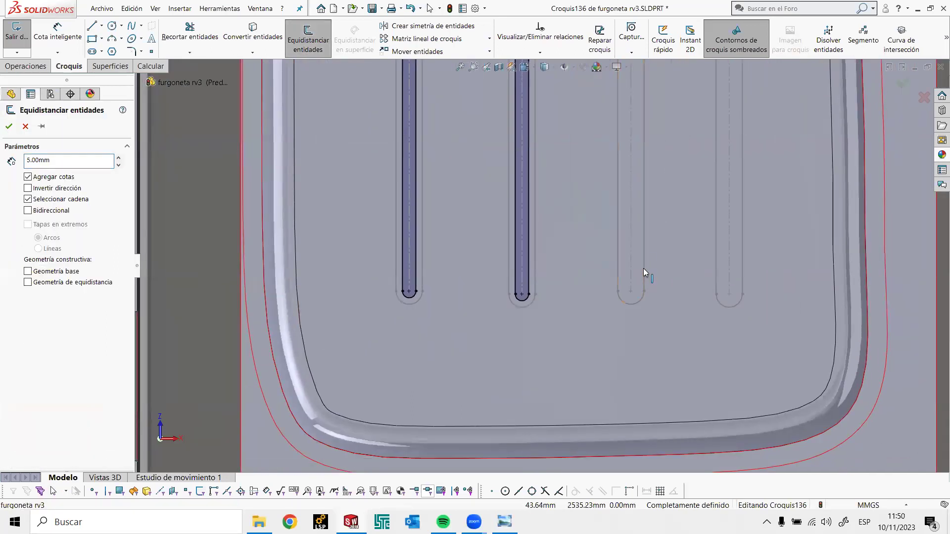
left_click(644, 269)
scroll(539, 198, "up", 3)
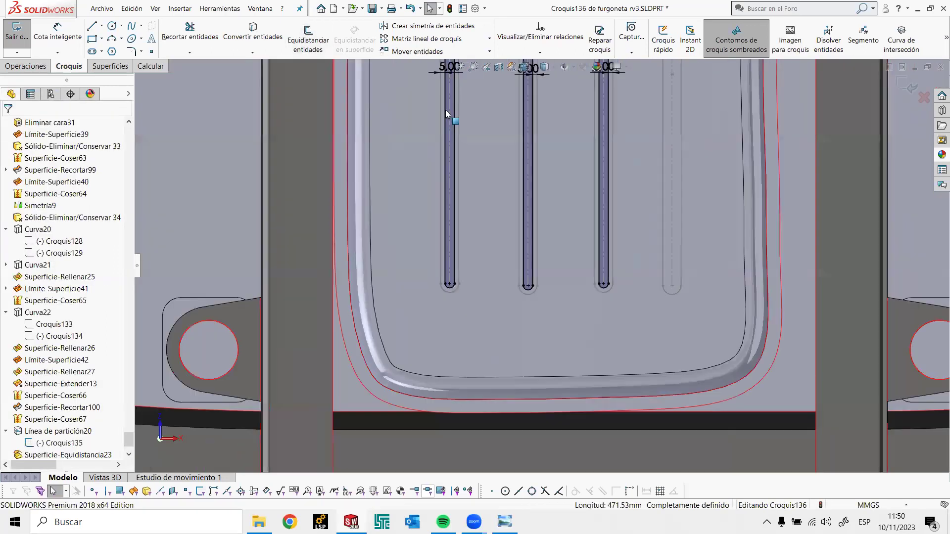
left_click(307, 37)
left_click(679, 273)
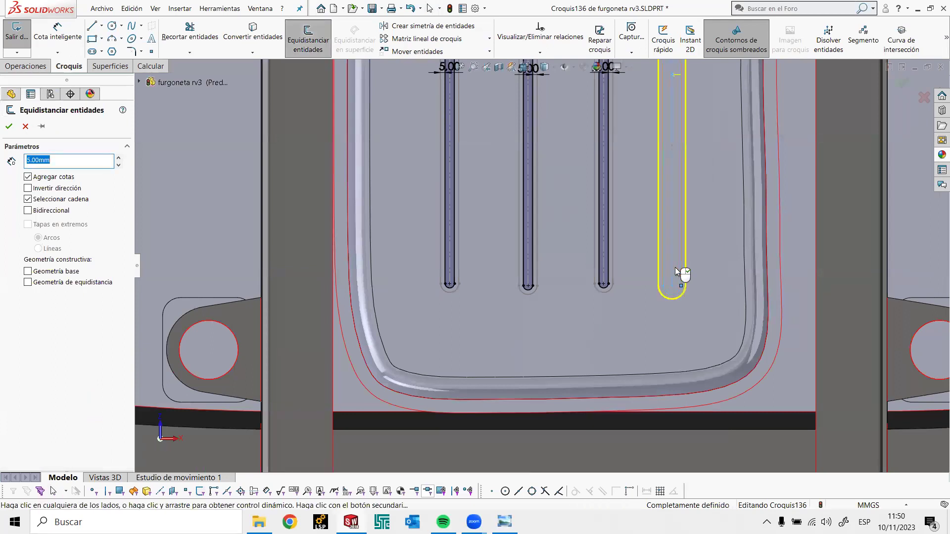
scroll(675, 267, "up", 3)
scroll(639, 242, "up", 2)
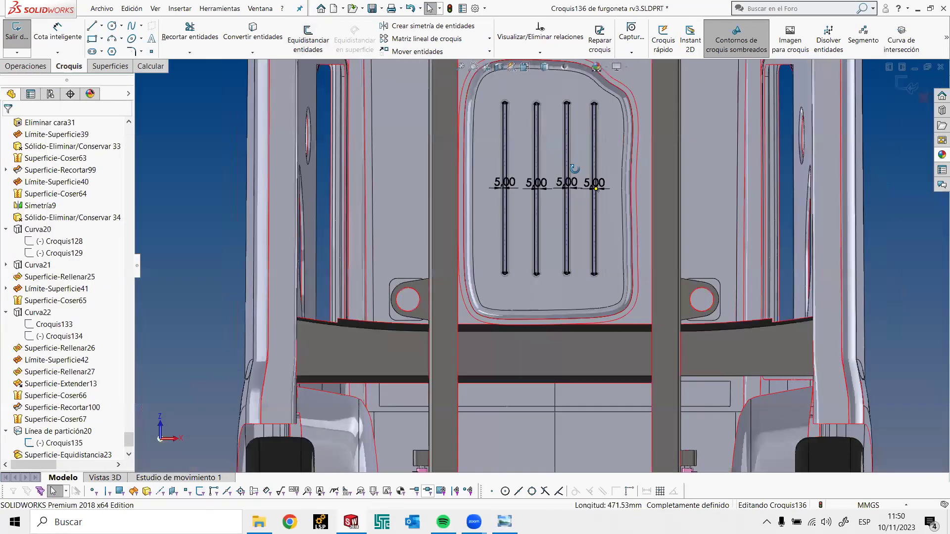
middle_click_drag(639, 242, 603, 253)
Pick the four moved slot-surface pieces to keep and confirm the trim with Croquis136
scroll(521, 241, "down", 3)
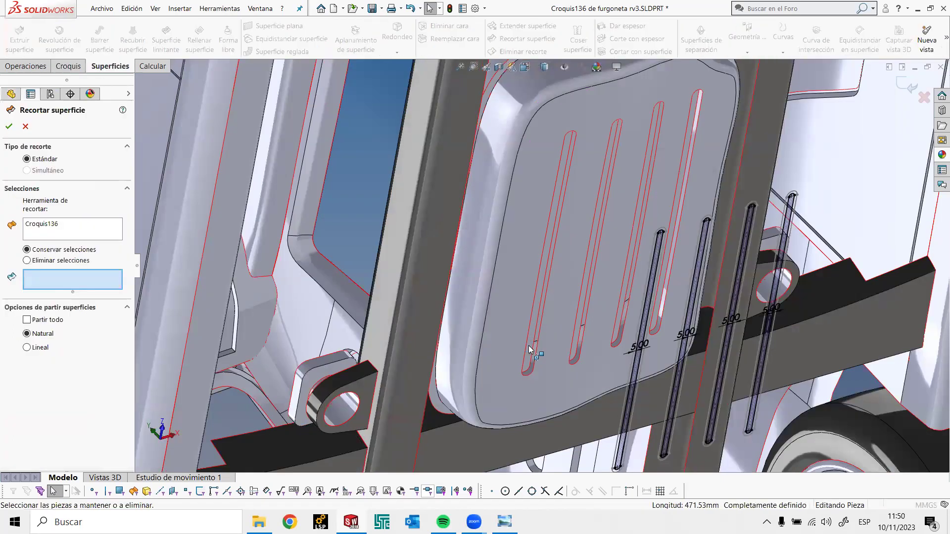
scroll(530, 344, "down", 4)
left_click(529, 344)
scroll(529, 344, "down", 2)
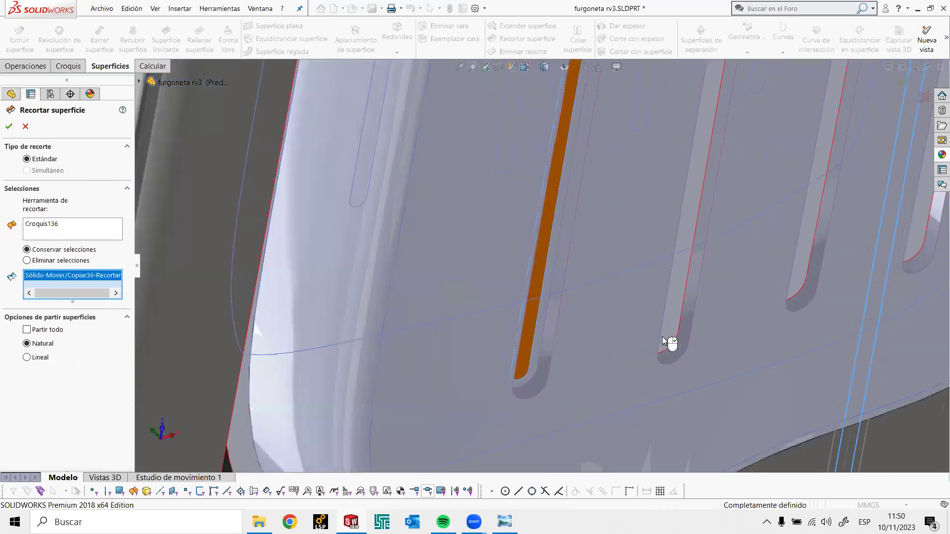
left_click(671, 324)
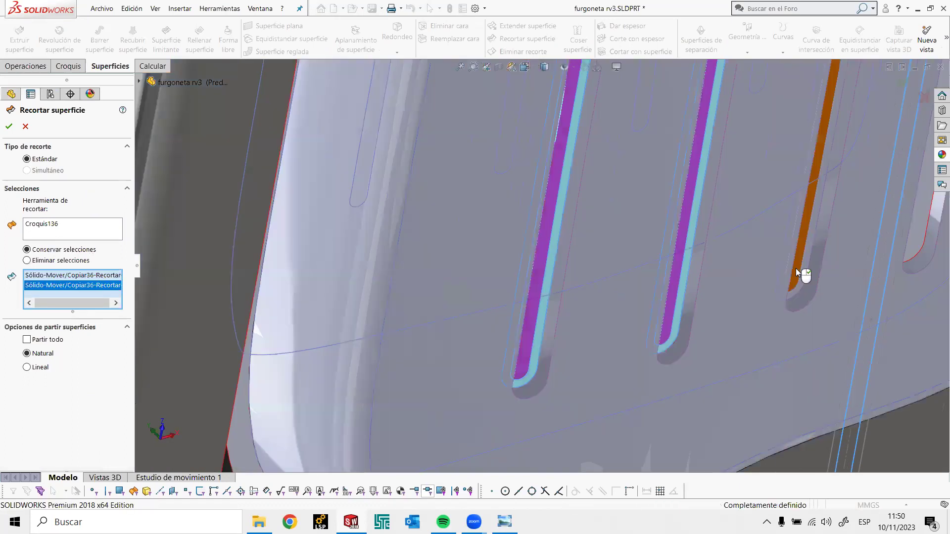
left_click(795, 268)
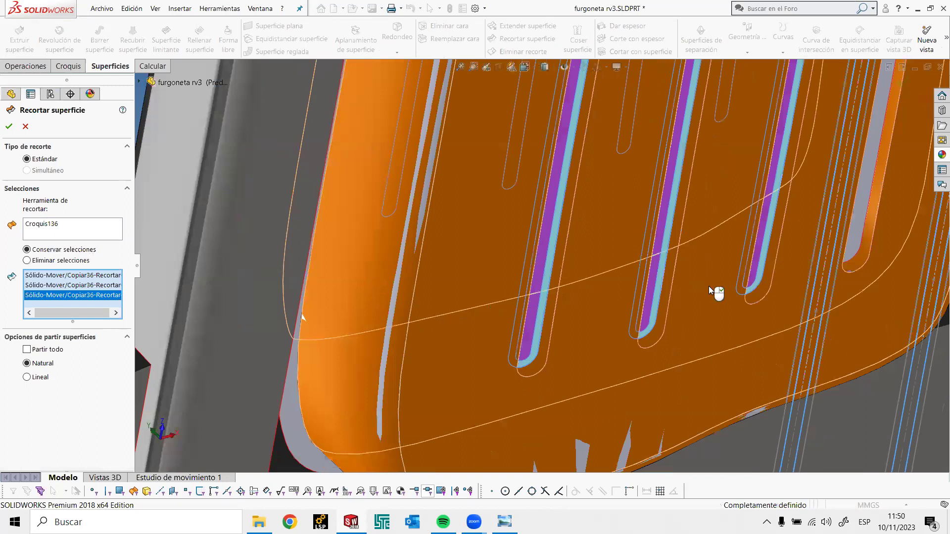
middle_click_drag(708, 286, 662, 306)
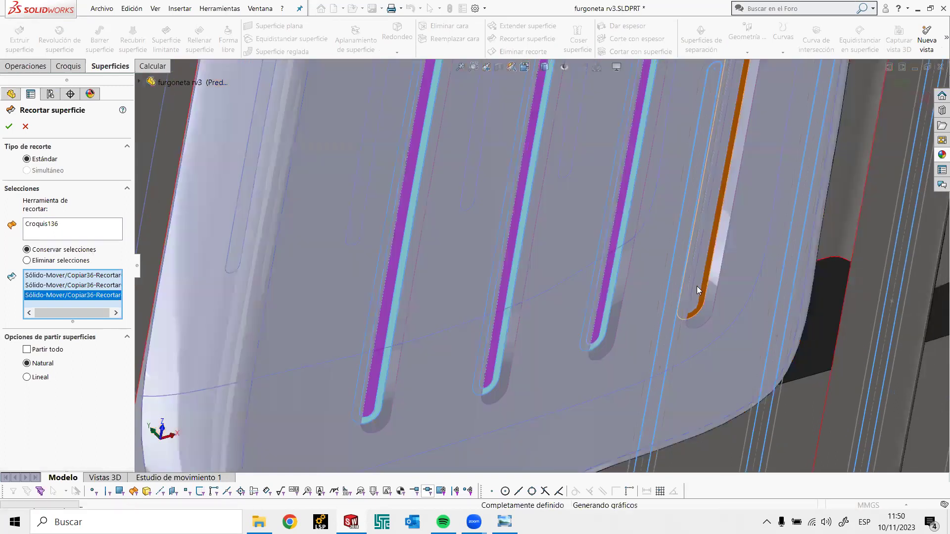
left_click(697, 287)
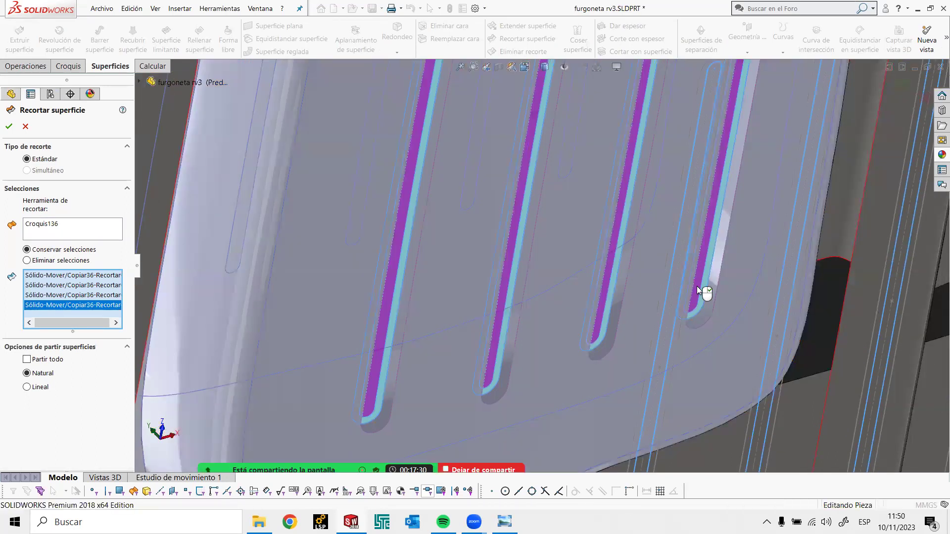
right_click(697, 290)
Close the first slot with a boundary surface joining its two closed edge loops
scroll(546, 280, "up", 5)
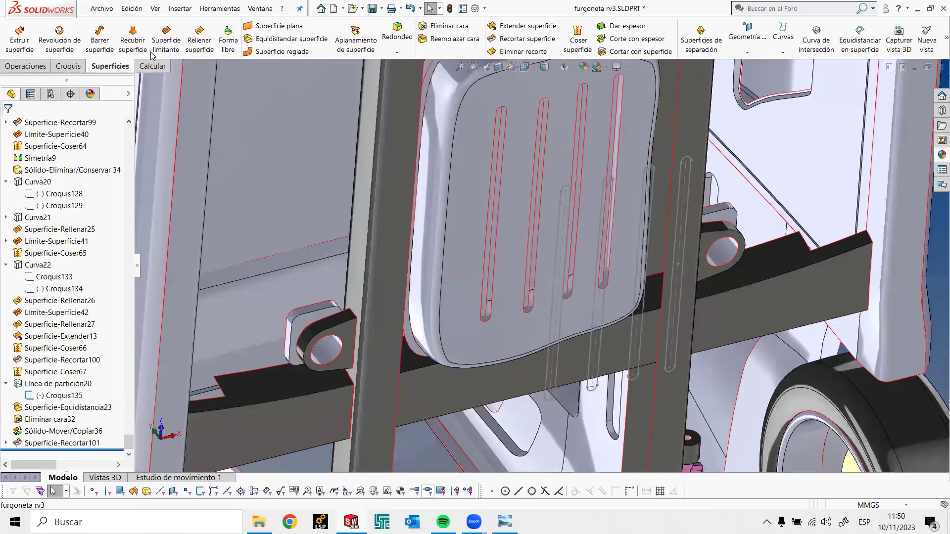
left_click(154, 50)
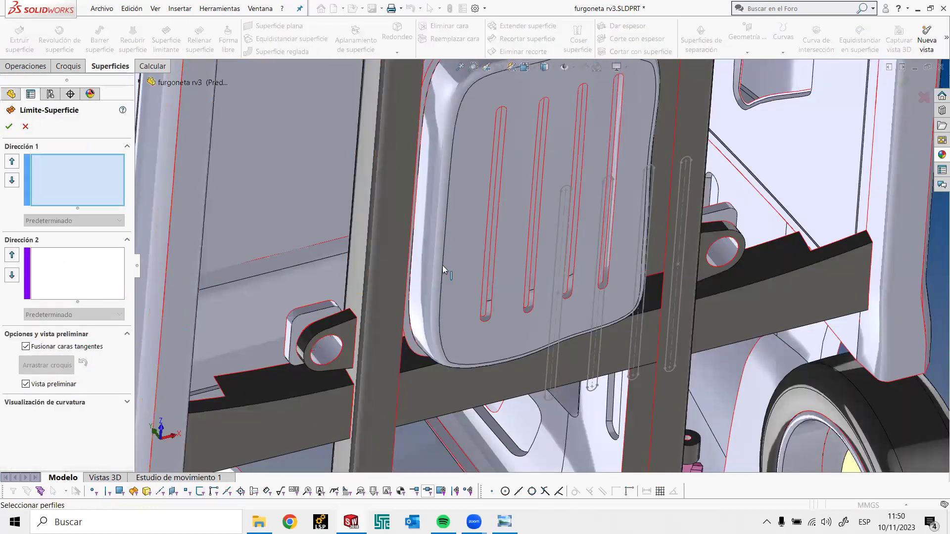
scroll(482, 246, "up", 2)
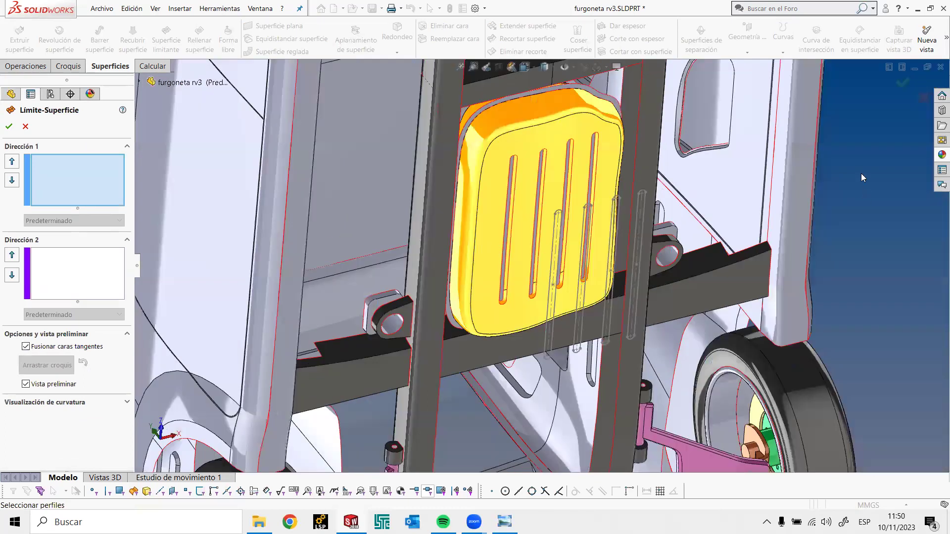
right_click(862, 178)
key("Return")
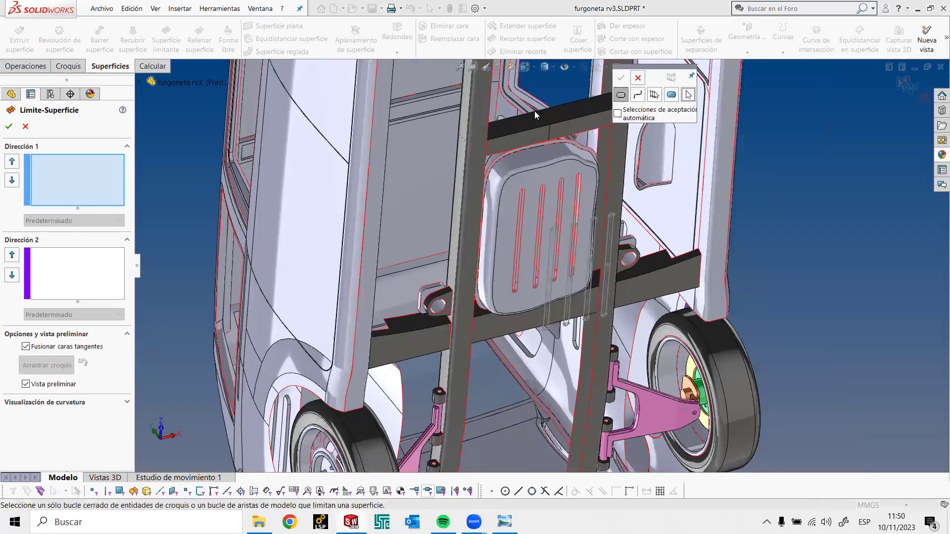
left_click(621, 96)
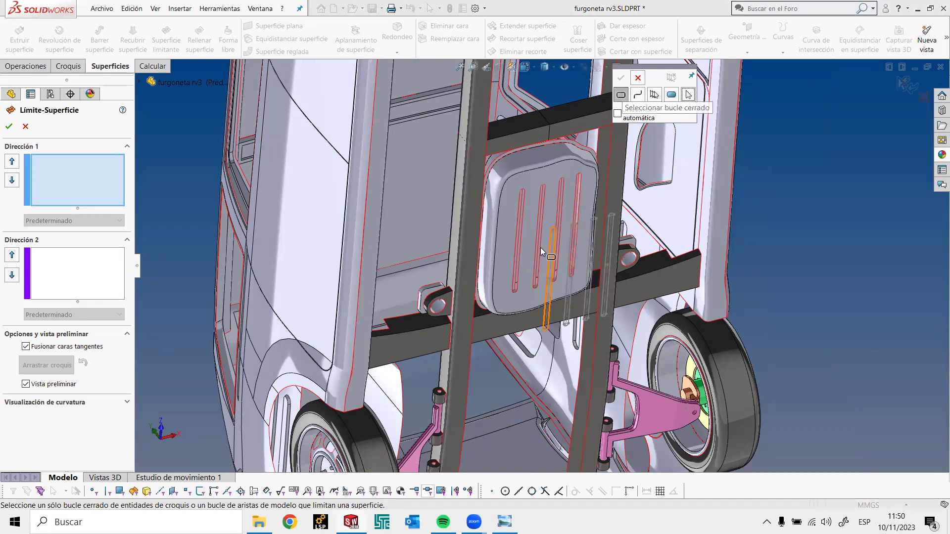
scroll(507, 336, "down", 3)
scroll(498, 336, "down", 2)
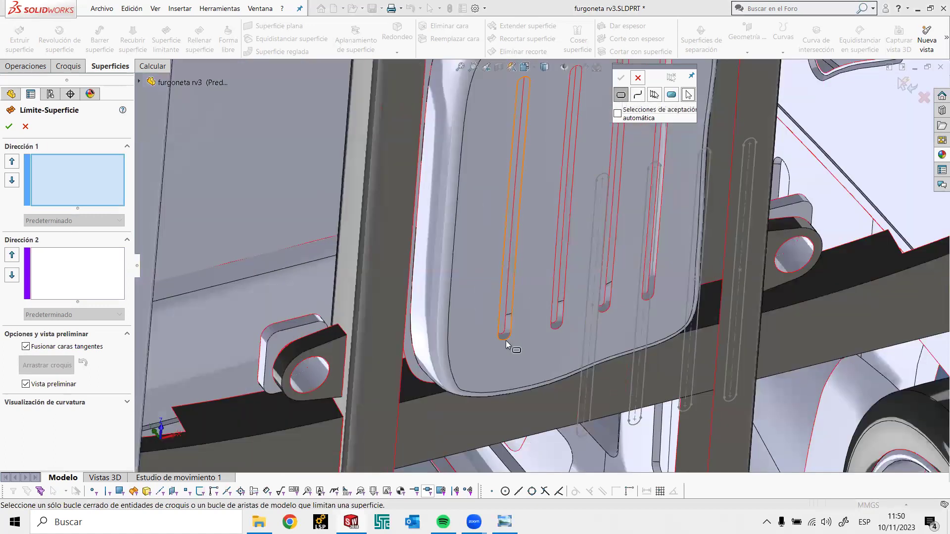
left_click(505, 338)
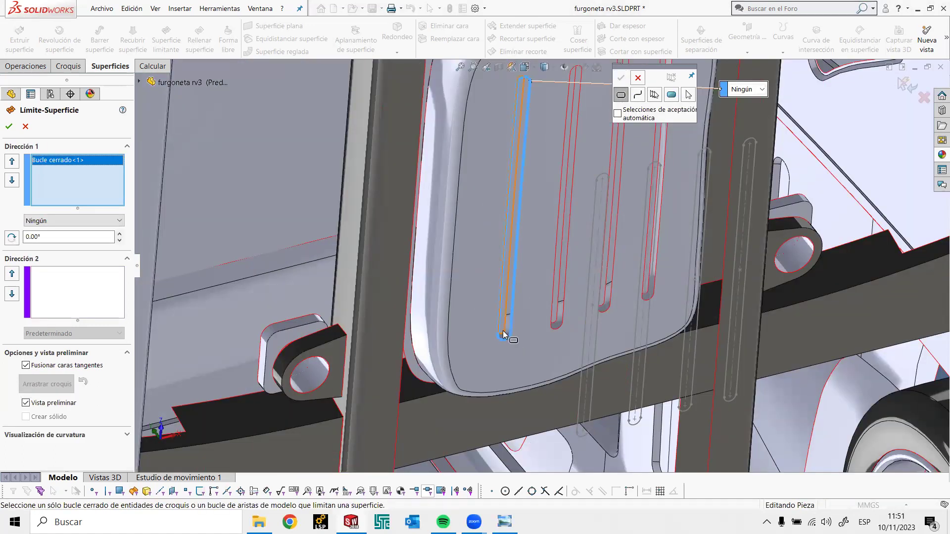
left_click(506, 334)
left_click(55, 170)
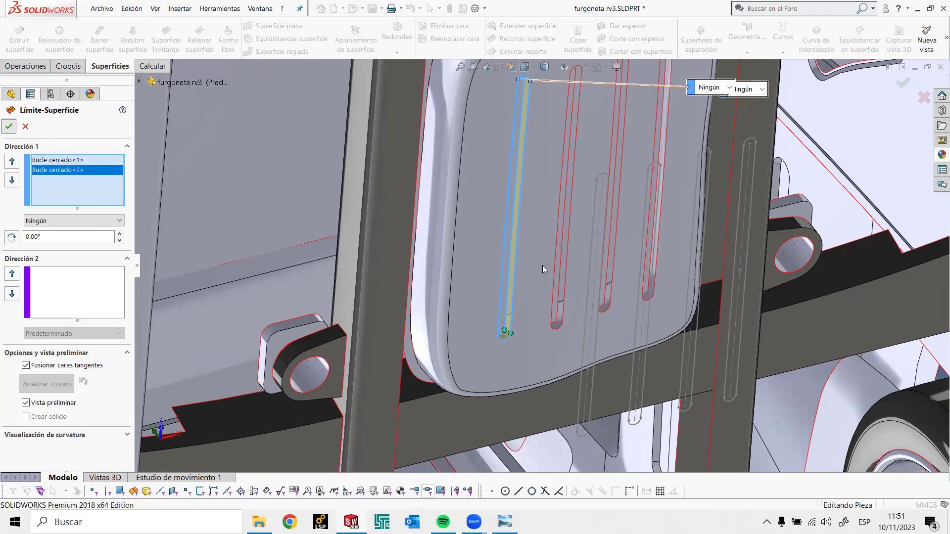
key("Return")
mouse_move(542, 265)
middle_mouse_down()
mouse_move(886, 215)
mouse_move(866, 203)
middle_mouse_up()
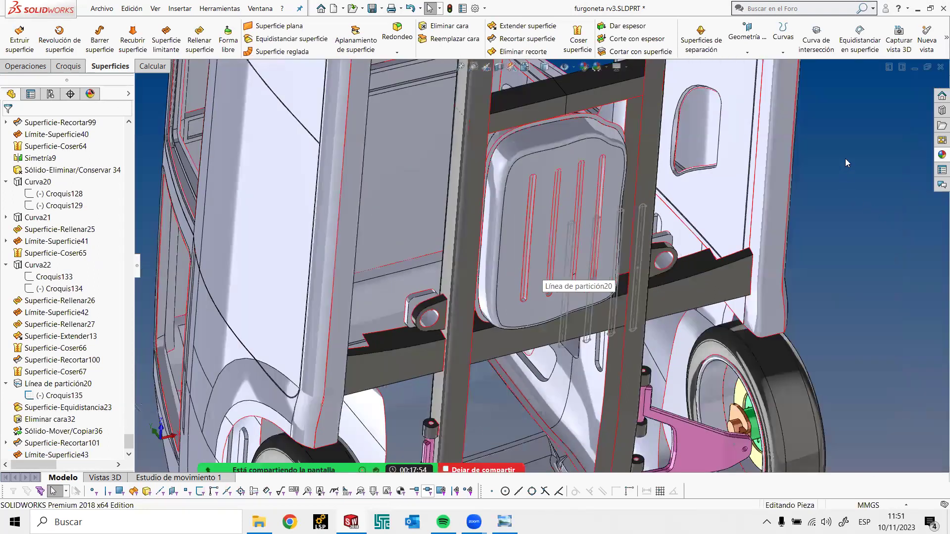
Close the second slot with another boundary surface between its two edge loops
key("Return")
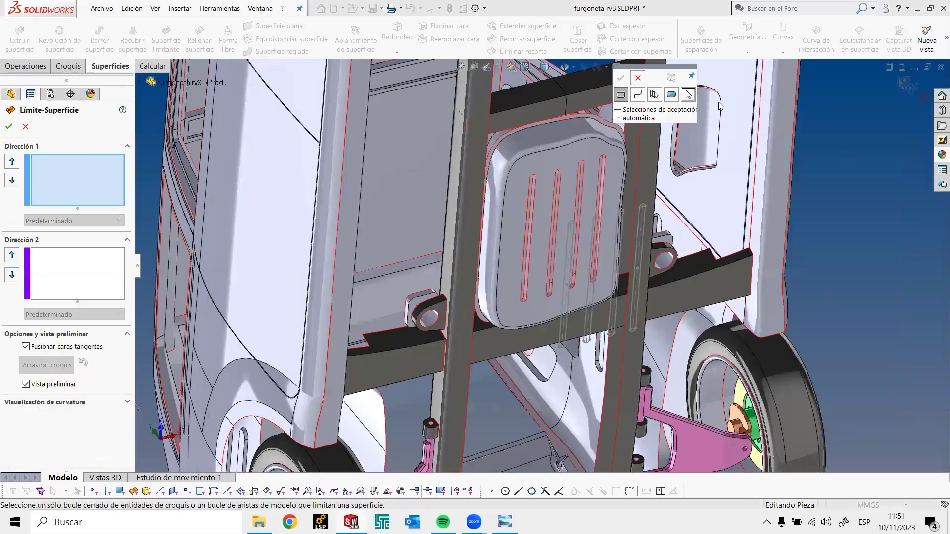
scroll(554, 287, "down", 2)
scroll(535, 270, "down", 3)
scroll(532, 270, "down", 2)
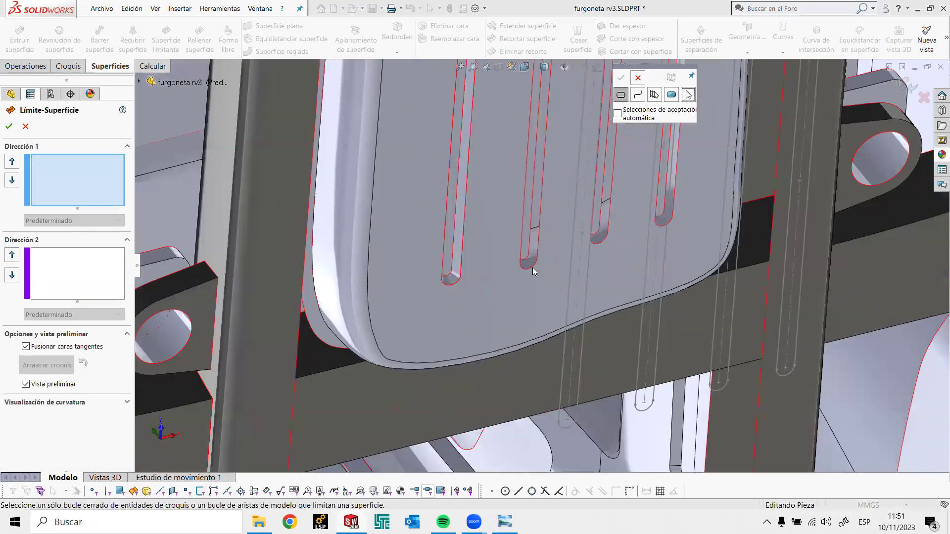
left_click(531, 267)
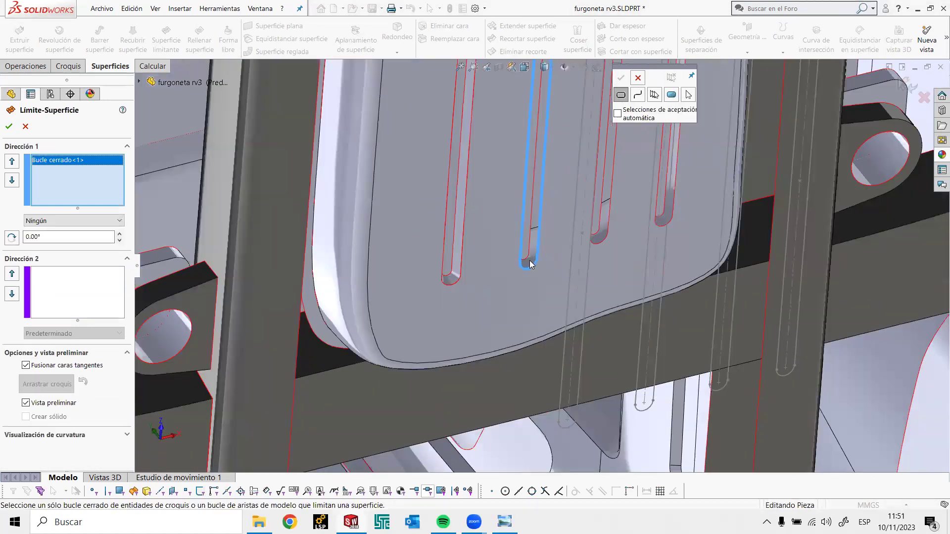
left_click(527, 257)
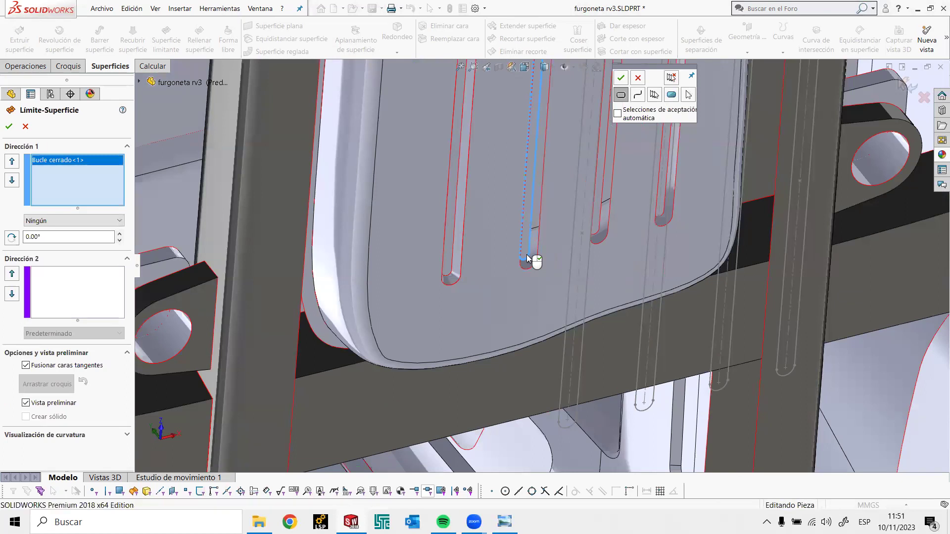
right_click(528, 258)
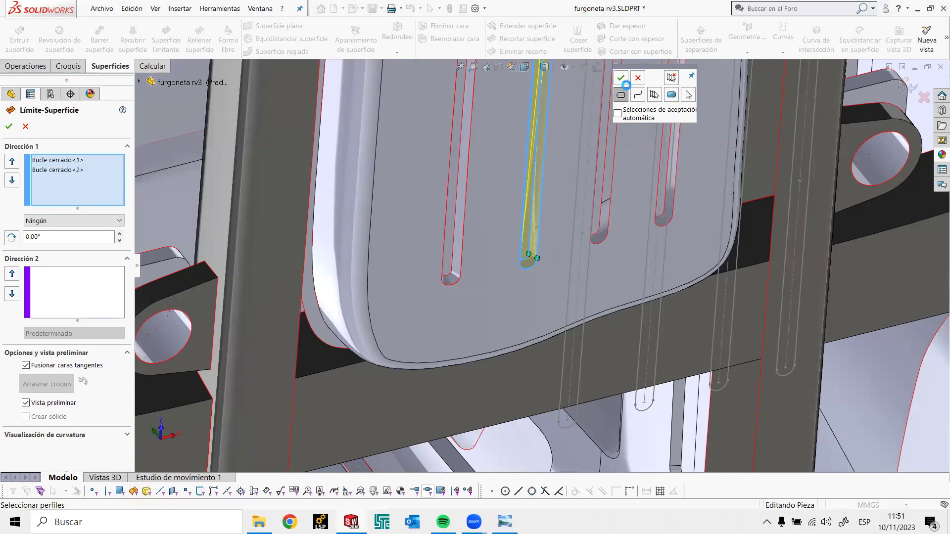
left_click(68, 170)
right_click(68, 171)
left_click(158, 214)
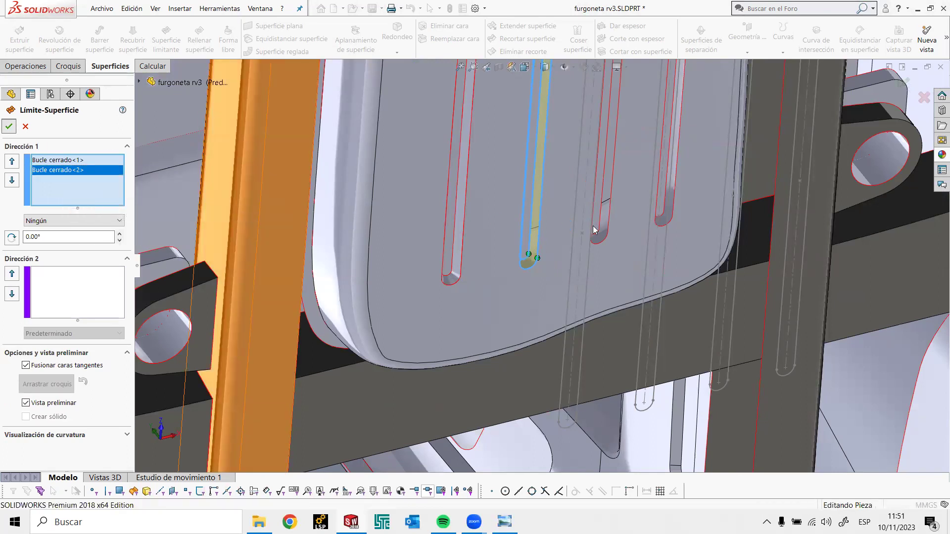
key("Return")
middle_click_drag(593, 229, 573, 221)
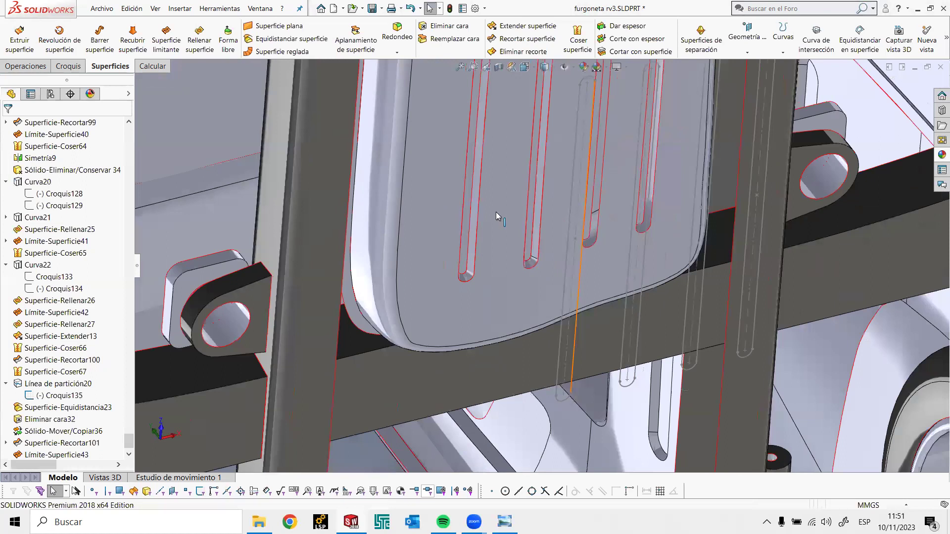
Start a boundary surface on the third slot with its two closed edge loops in Direction 1
scroll(495, 212, "up", 5)
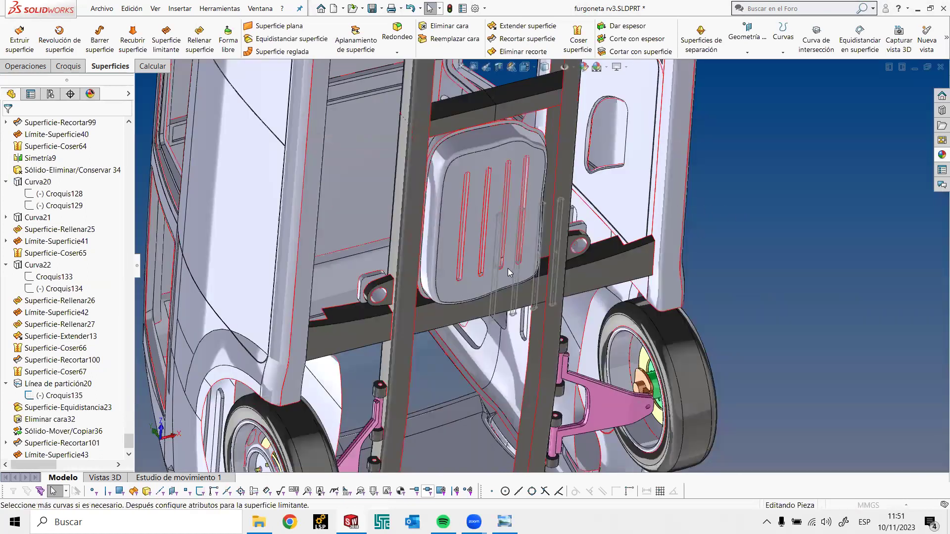
key("Return")
scroll(508, 268, "down", 2)
scroll(497, 274, "down", 3)
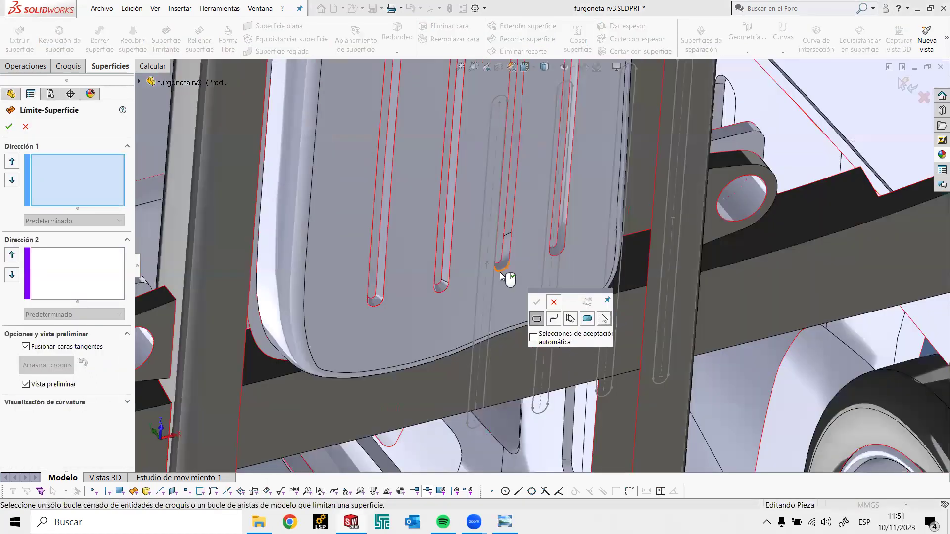
left_click(502, 265)
left_click(501, 263)
right_click(501, 264)
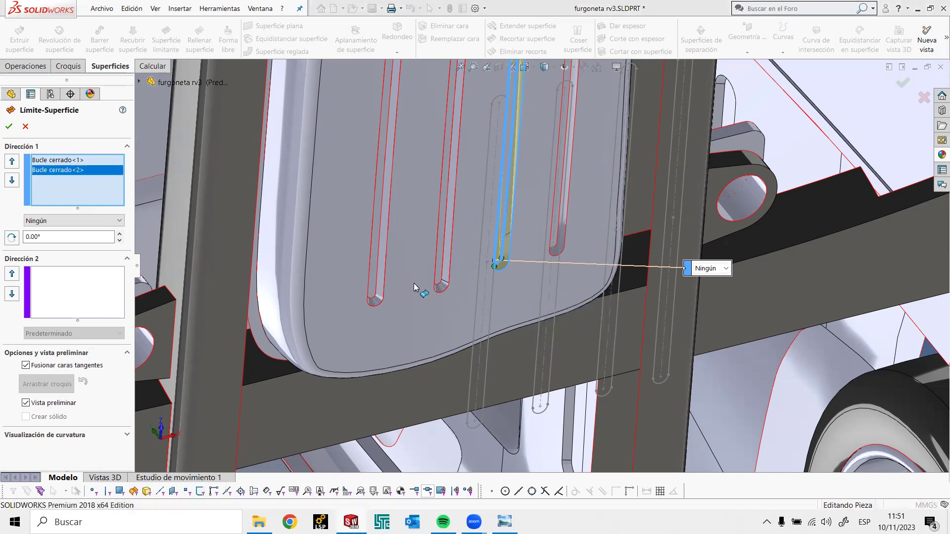
Apply Invertir conectores to Bucle cerrado<2> and accept the third slot's boundary surface
right_click(80, 174)
left_click(99, 216)
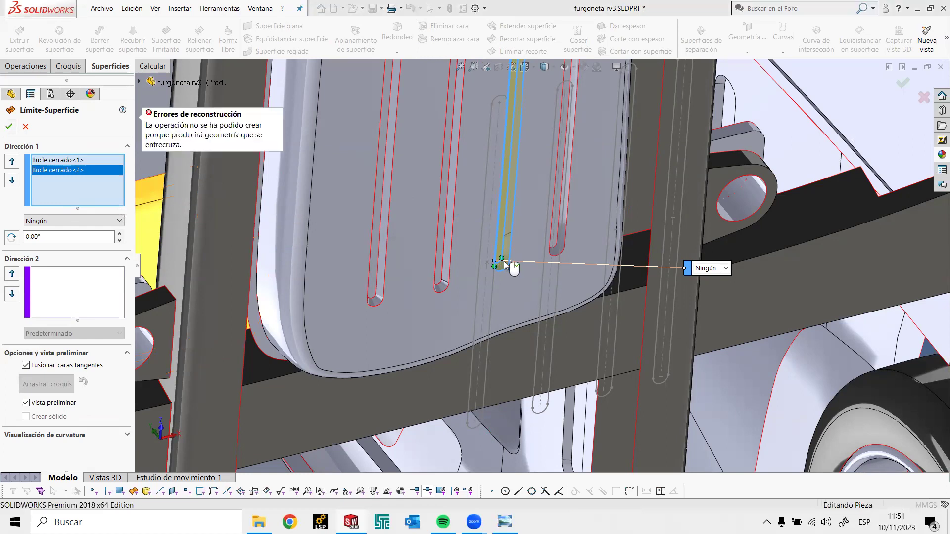
scroll(503, 263, "down", 3)
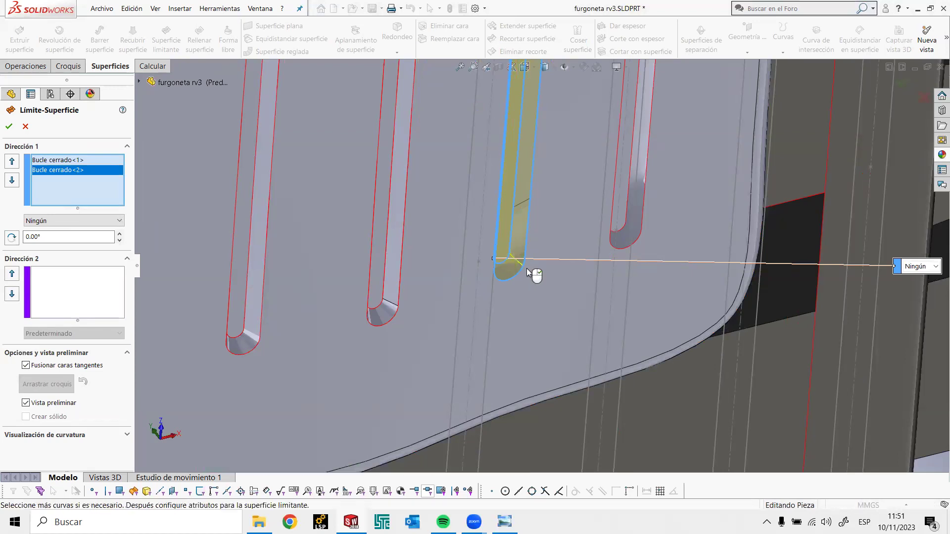
right_click(59, 170)
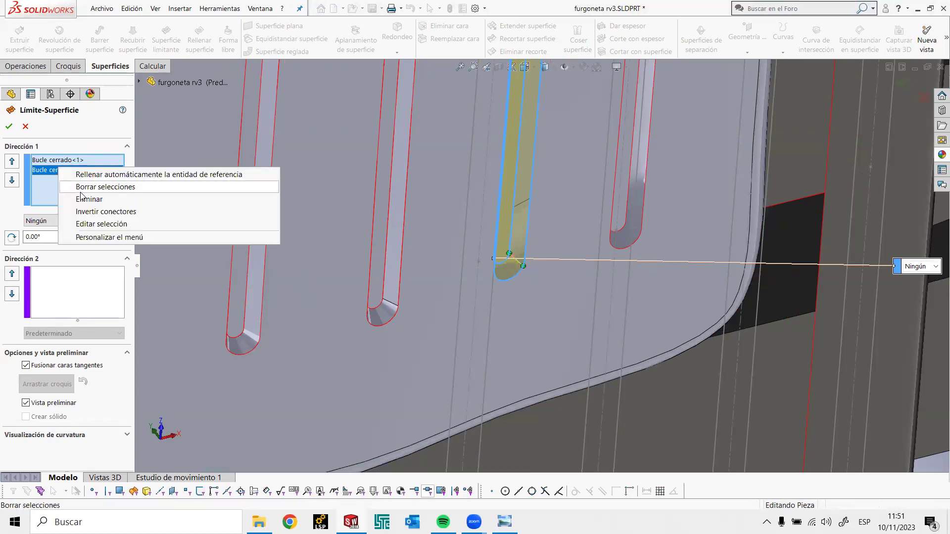
left_click(97, 211)
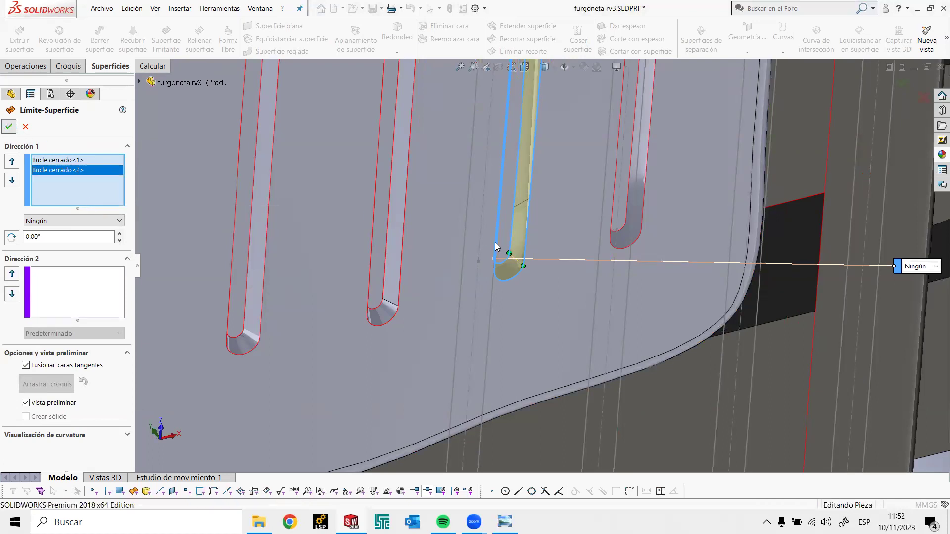
key("Return")
scroll(514, 218, "up", 1)
Delete the Límite-Superficie46 slot body from the part
scroll(513, 219, "up", 1)
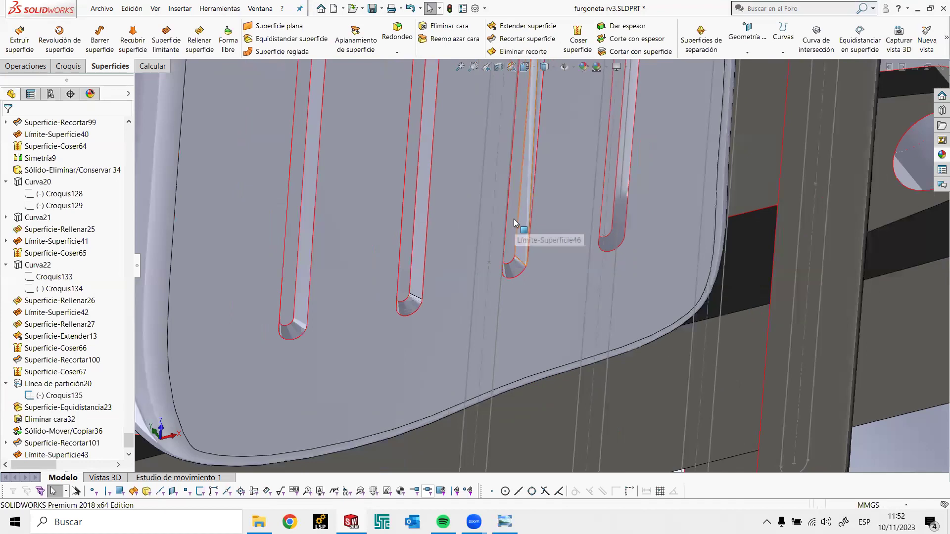
scroll(513, 219, "up", 1)
middle_click_drag(531, 197, 514, 143)
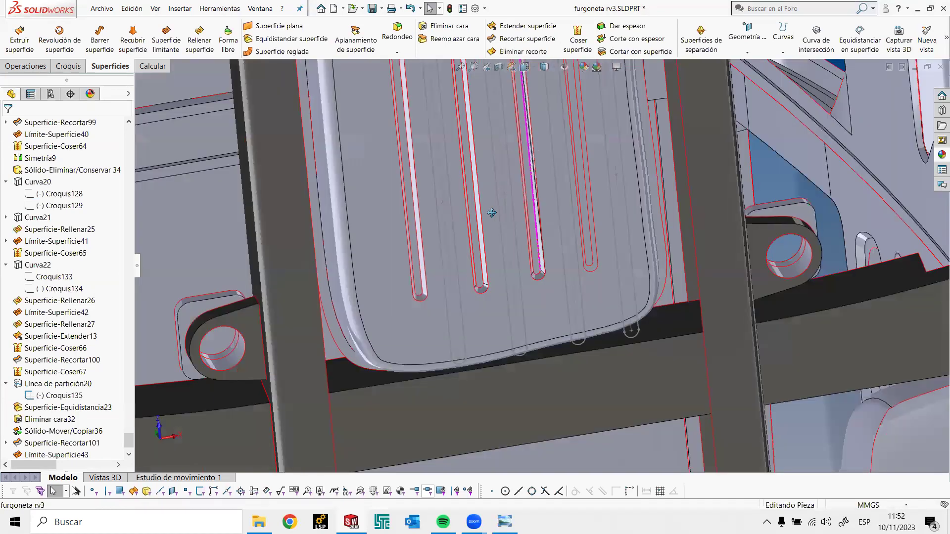
scroll(491, 213, "up", 3)
scroll(490, 212, "down", 3)
scroll(494, 175, "down", 2)
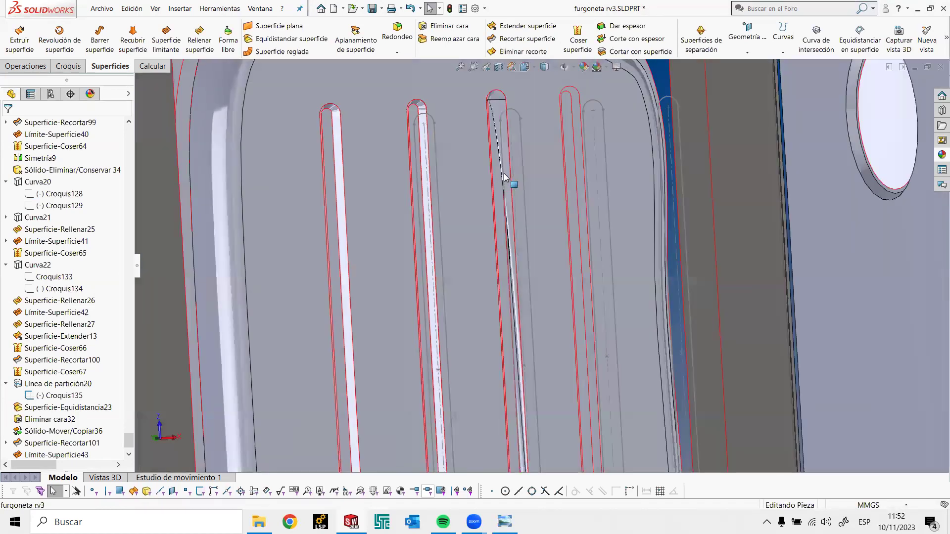
right_click_drag(505, 177, 509, 147)
left_click(507, 143)
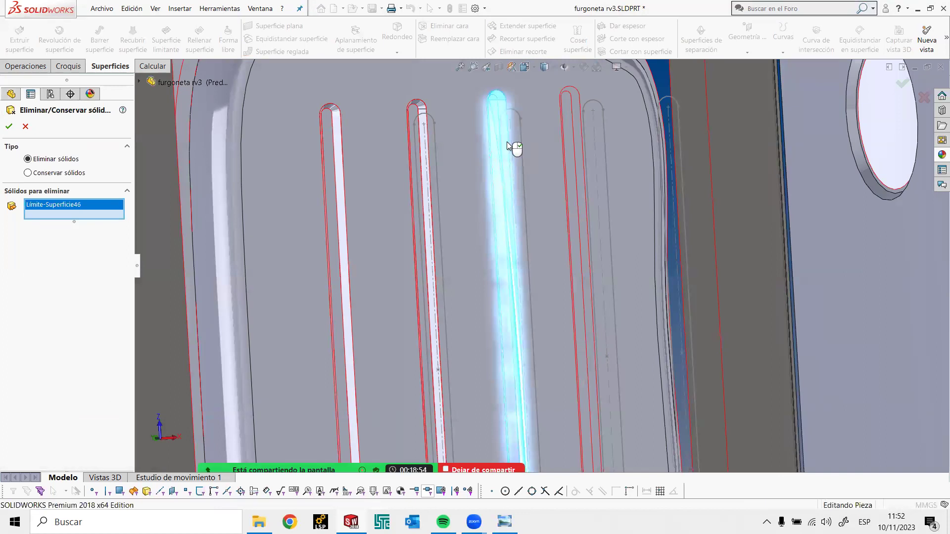
right_click(544, 189)
Hide sketch Croquis135 and set a slot's first closed loop in a new boundary surface
mouse_move(543, 191)
middle_mouse_down()
mouse_move(499, 185)
mouse_move(515, 237)
middle_mouse_up()
right_click(478, 240)
left_click(502, 224)
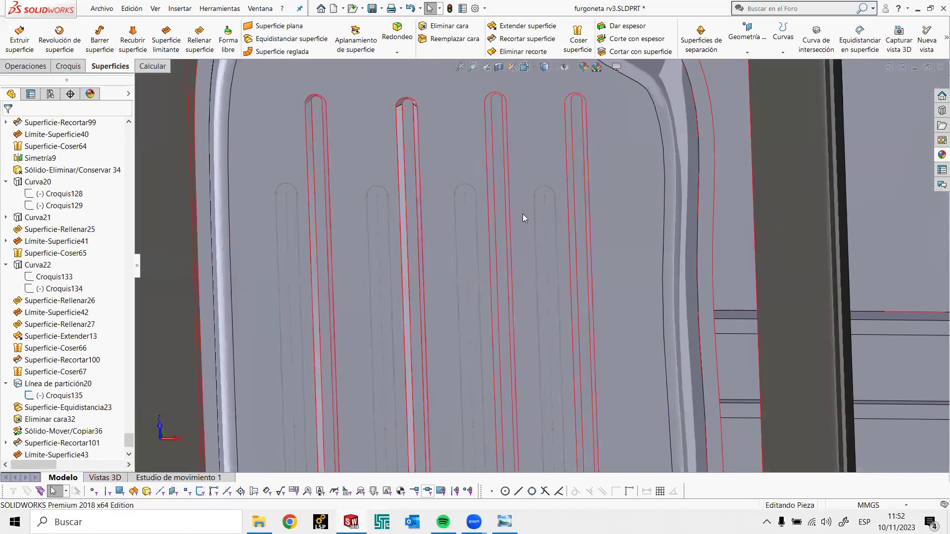
scroll(523, 210, "down", 3)
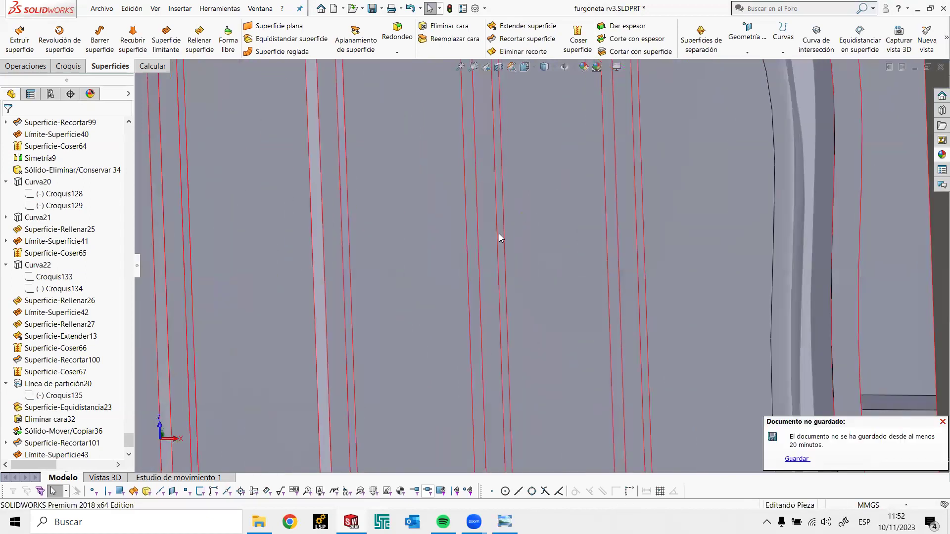
left_click(478, 256)
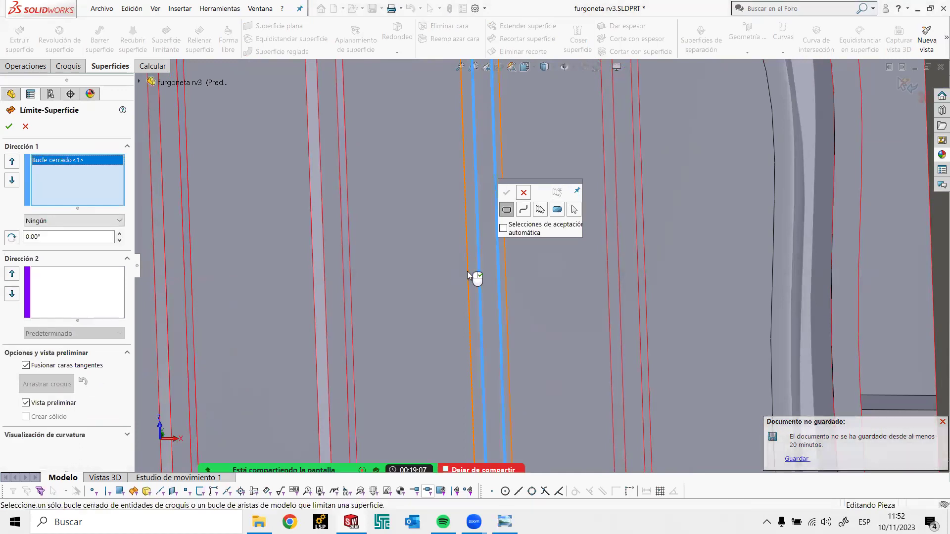
Add the slot's second closed loop and accept its boundary surface
left_click(467, 271)
right_click(467, 271)
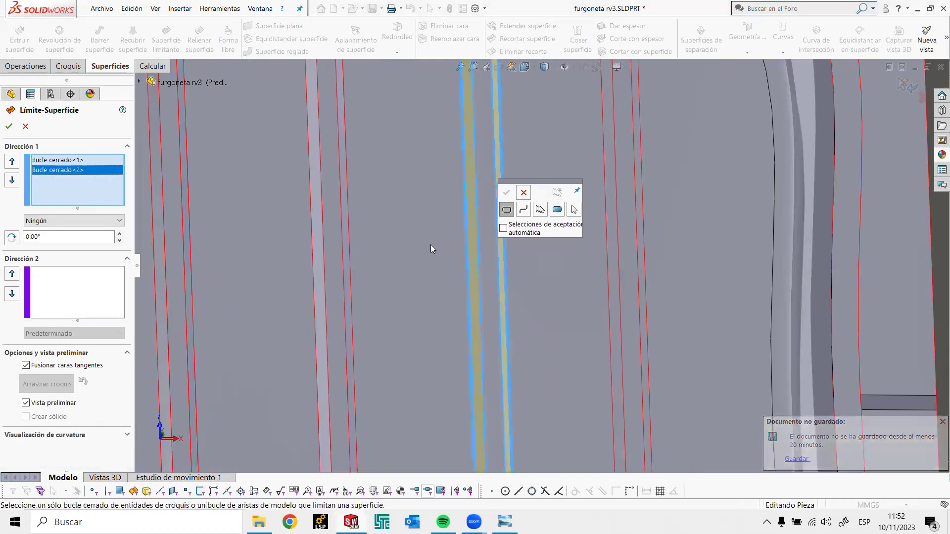
scroll(430, 245, "up", 2)
scroll(431, 248, "up", 2)
middle_click_drag(416, 146, 238, 261, "ctrl")
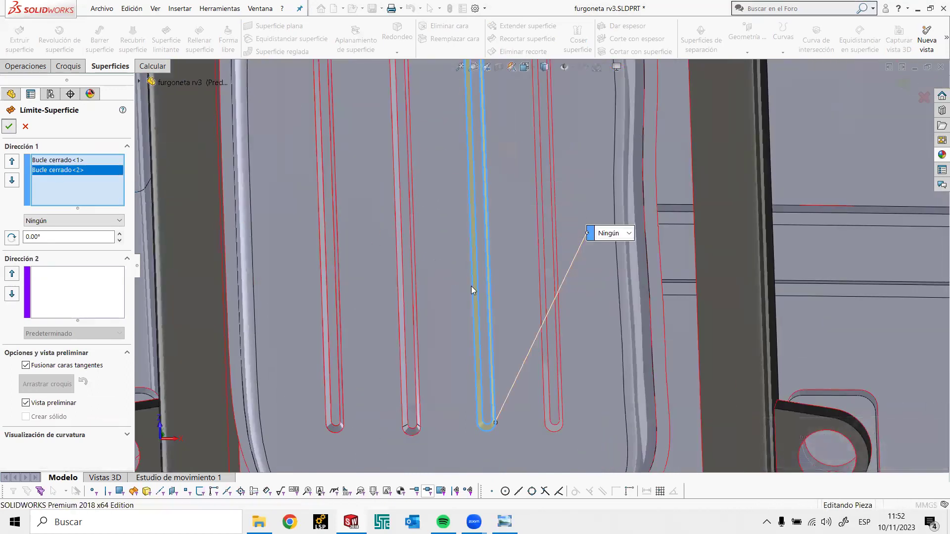
right_click(508, 344)
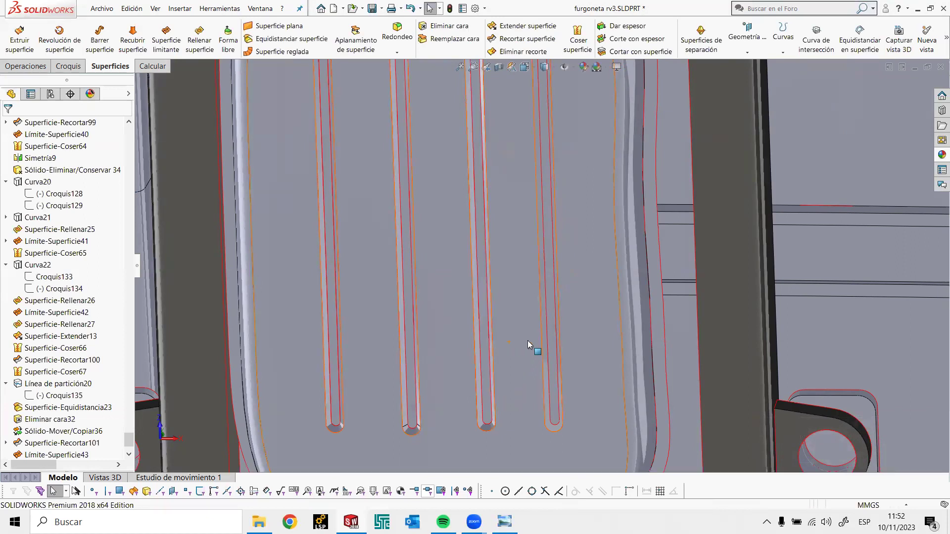
Close the rightmost slot with a boundary surface, reversing the second loop's connectors
key("Return")
left_click(546, 428)
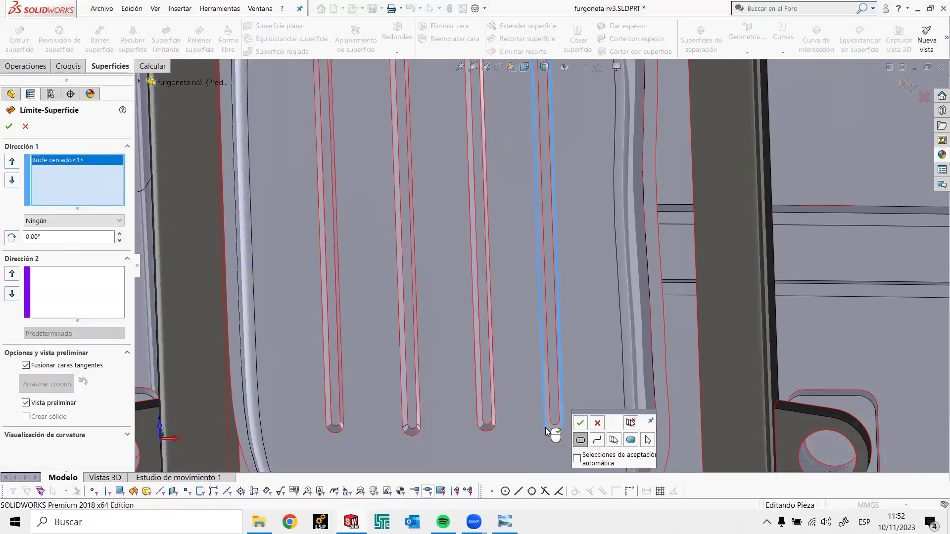
left_click(545, 428)
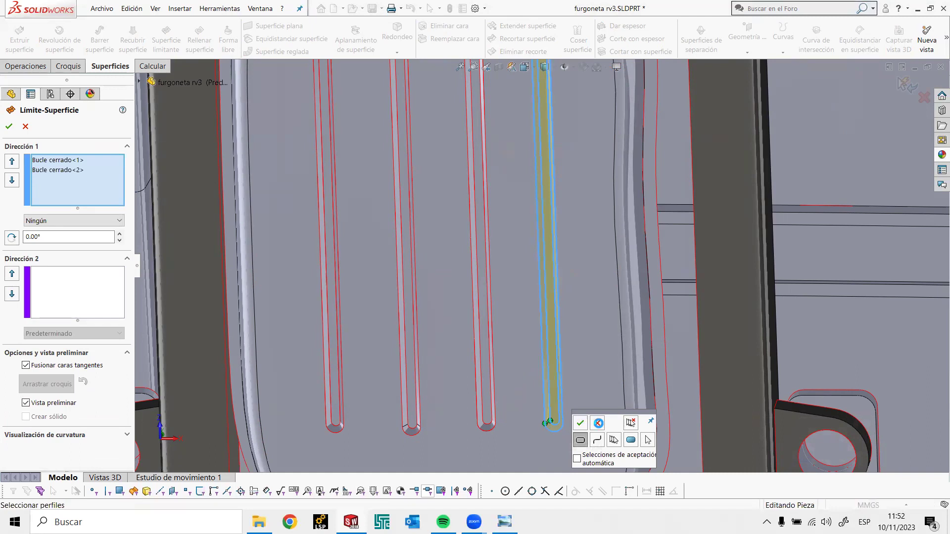
right_click(69, 170)
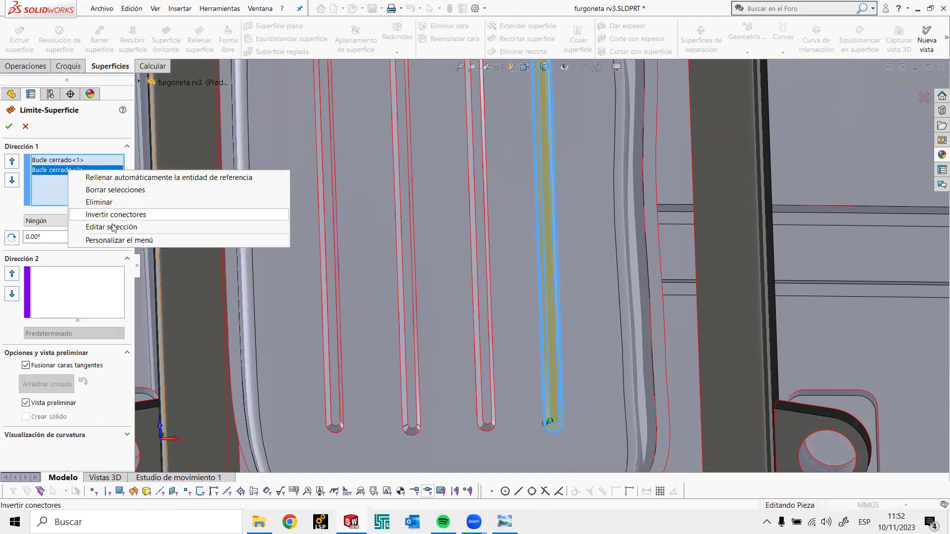
left_click(112, 215)
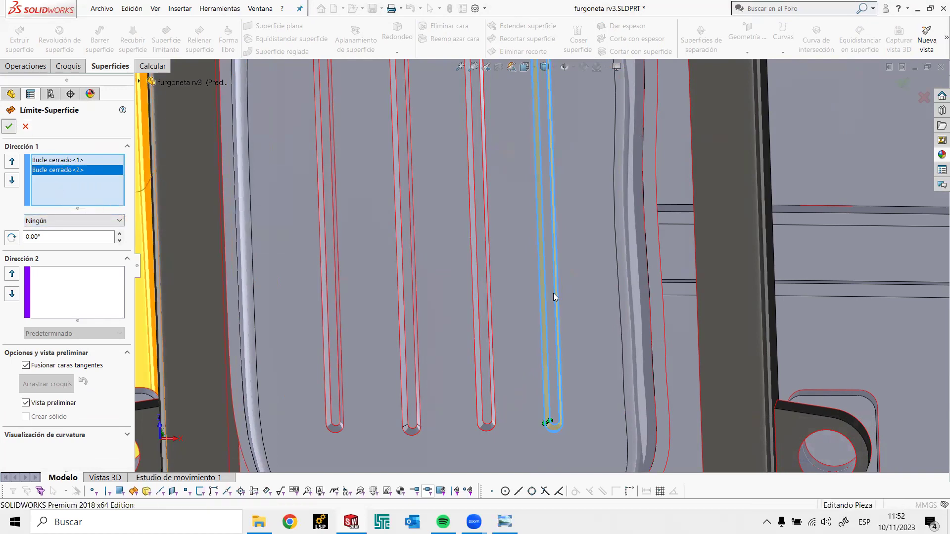
key("Return")
scroll(553, 292, "up", 5)
middle_click_drag(501, 291, 451, 240)
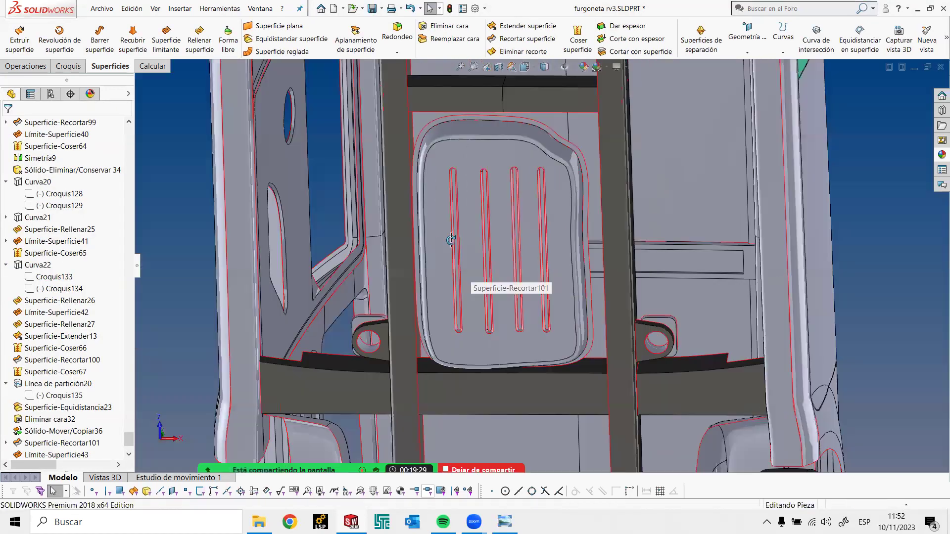
Knit the floor panel surface with all four slots' trimmed and boundary surfaces
key("Down")
left_click(469, 309)
scroll(476, 310, "down", 2)
scroll(498, 316, "down", 2)
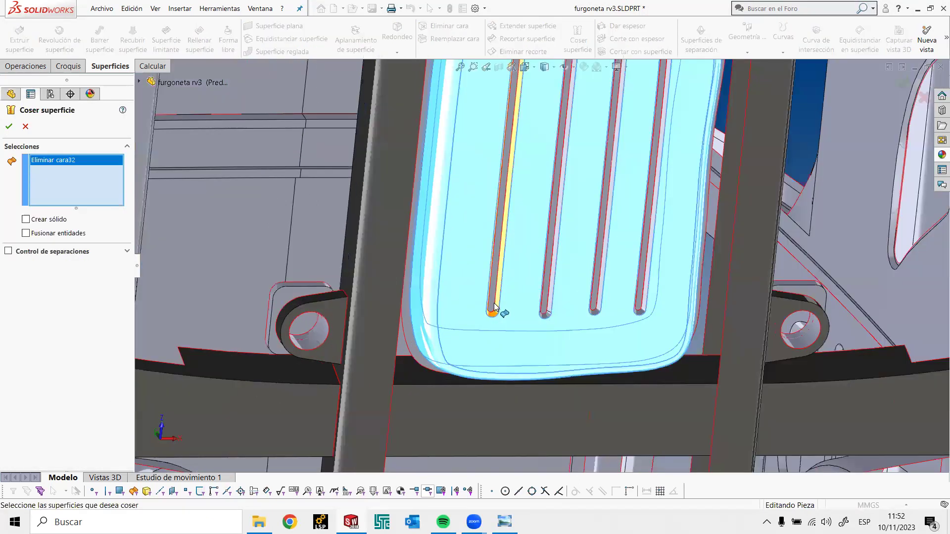
left_click(496, 315)
left_click(498, 316)
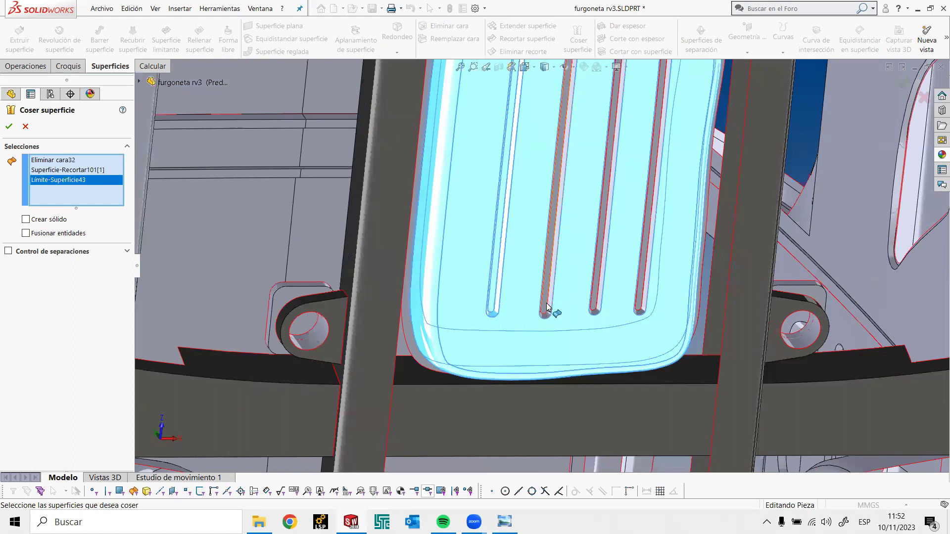
left_click(552, 312)
left_click(599, 312)
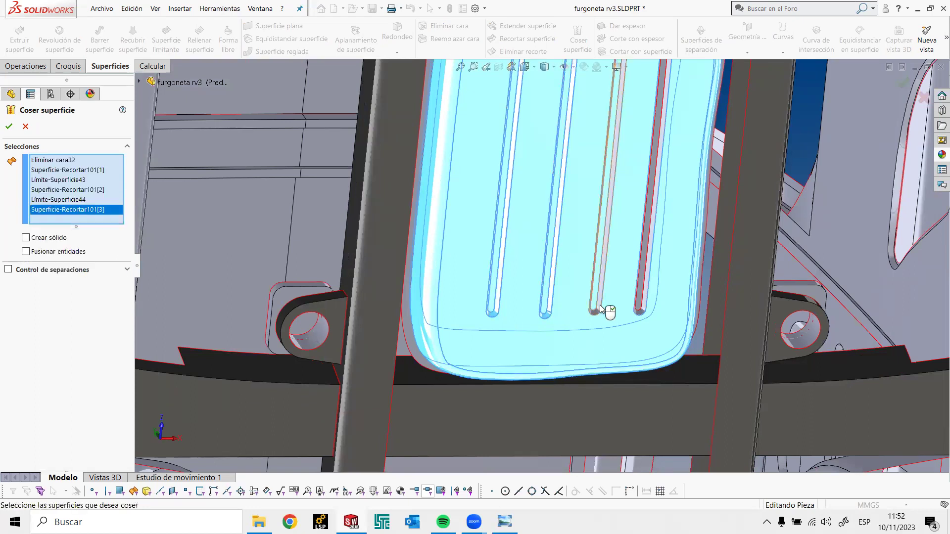
left_click(650, 304)
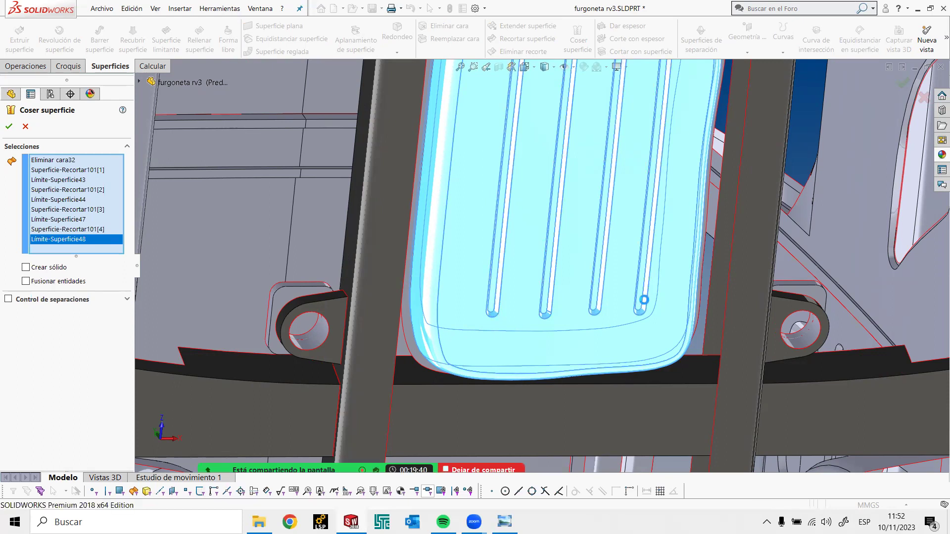
right_click(640, 299)
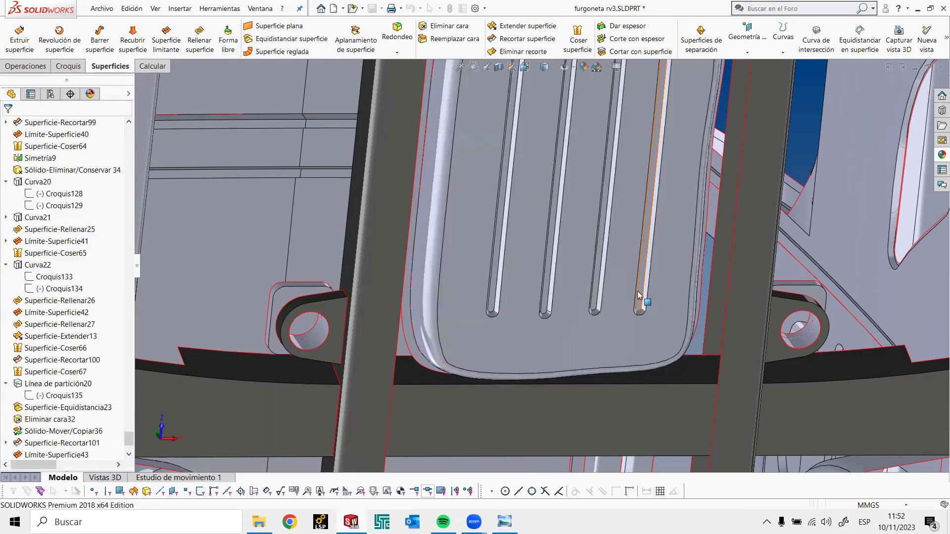
Hide the lower body panel beneath the van floor
middle_click_drag(641, 299, 565, 204)
scroll(564, 204, "up", 5)
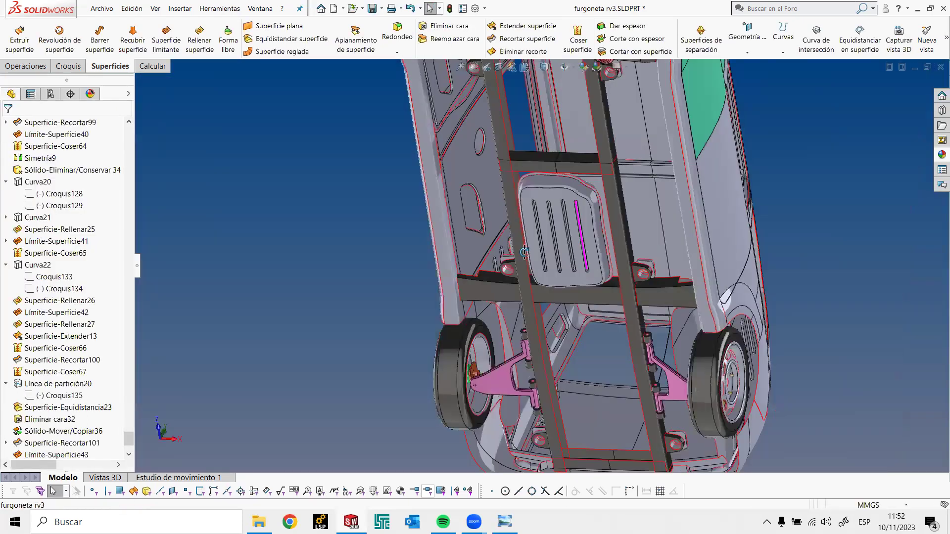
middle_click_drag(551, 243, 636, 219)
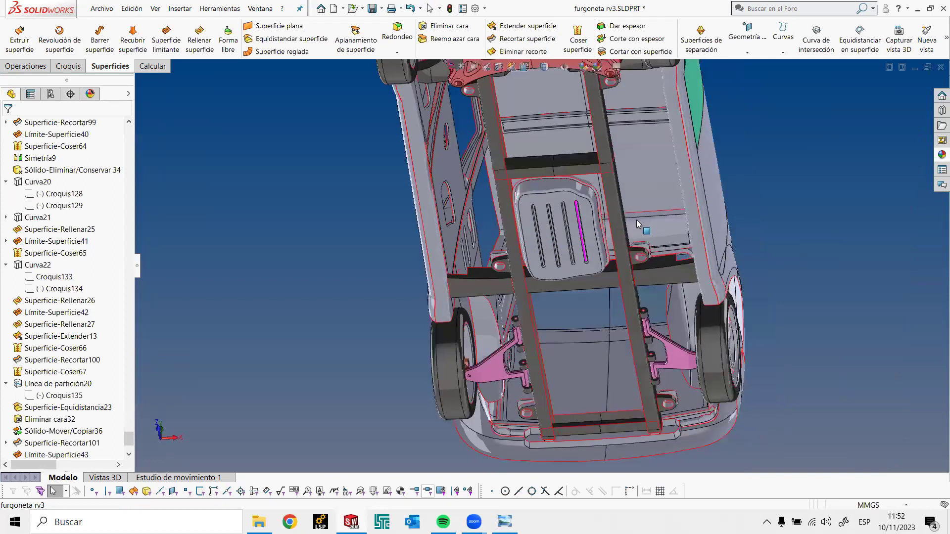
left_click(636, 220)
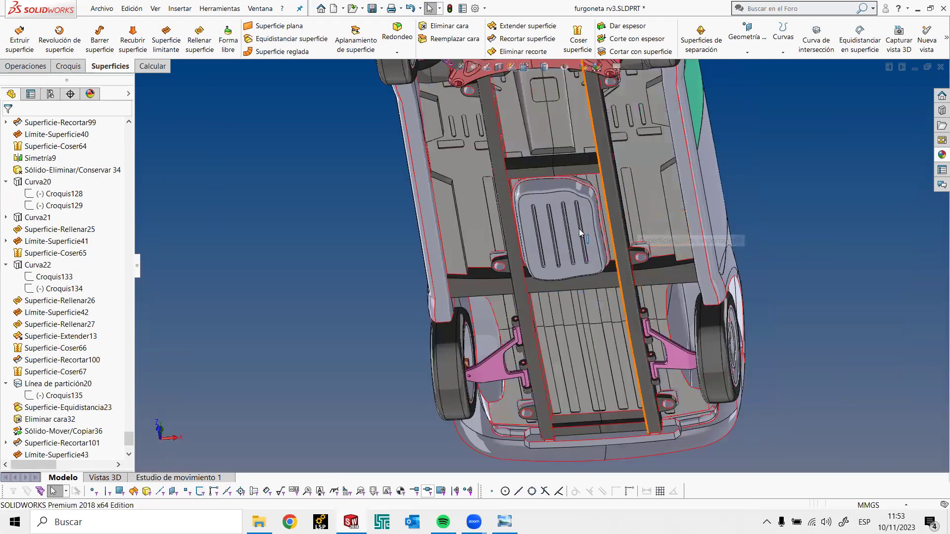
key("Tab")
mouse_move(622, 281)
middle_mouse_down()
mouse_move(595, 232)
mouse_move(353, 281)
middle_mouse_up()
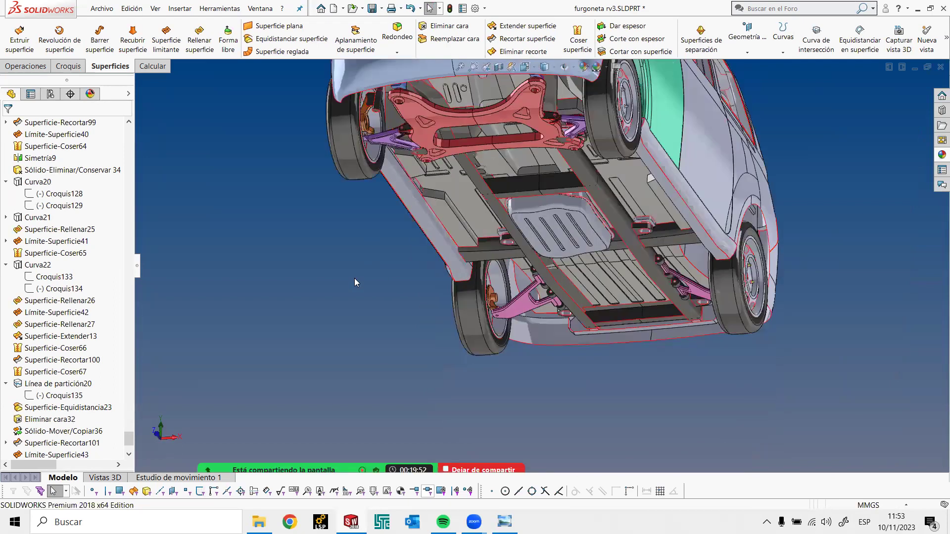